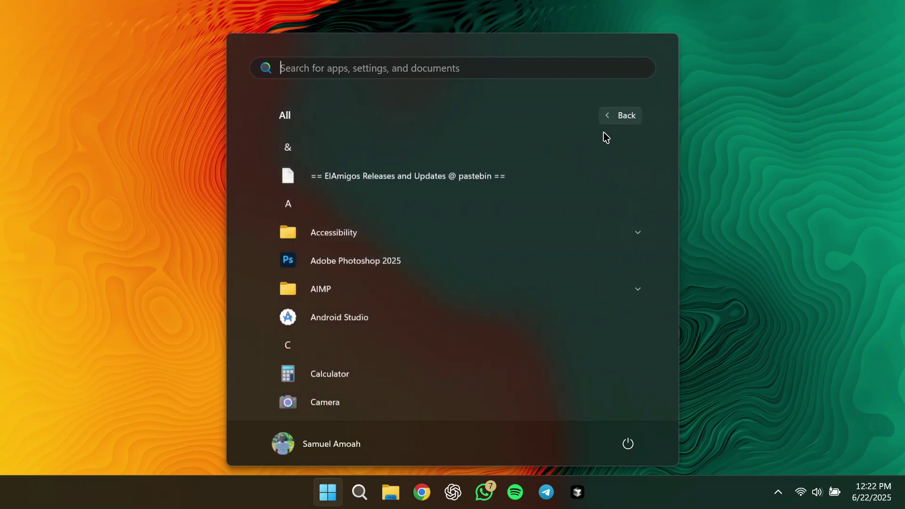
scroll(501, 326, down, 7)
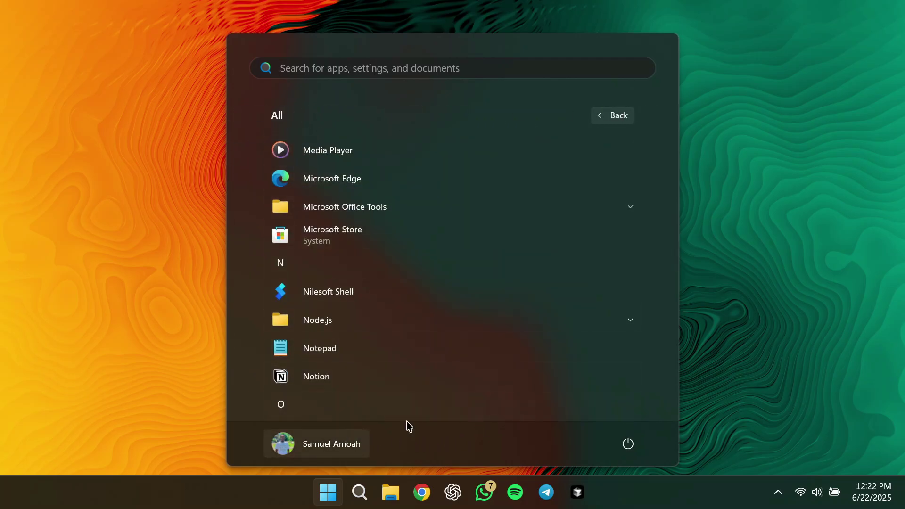
click(822, 343)
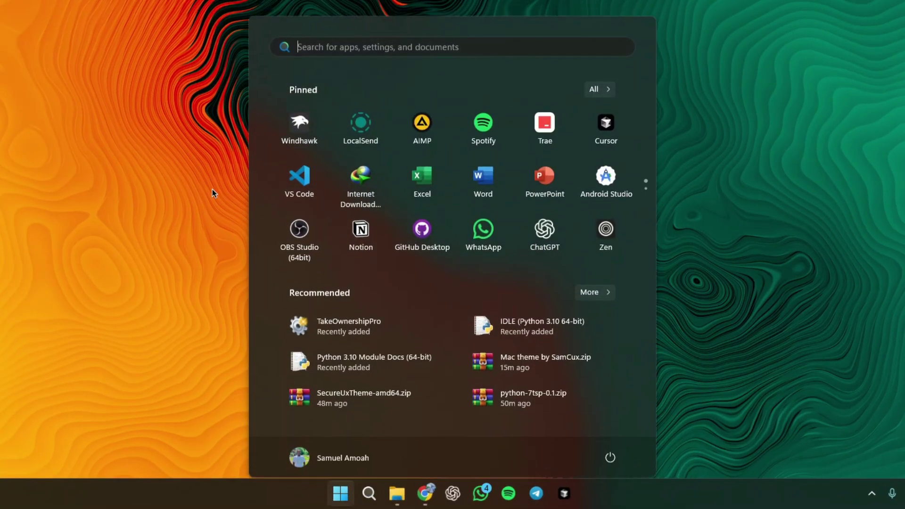
click(212, 194)
Switch to Chrome, get the python-7tsp 0.1 release from its GitHub repository and extract the python-7tsp-0.1 folder to the desktop.
click(397, 493)
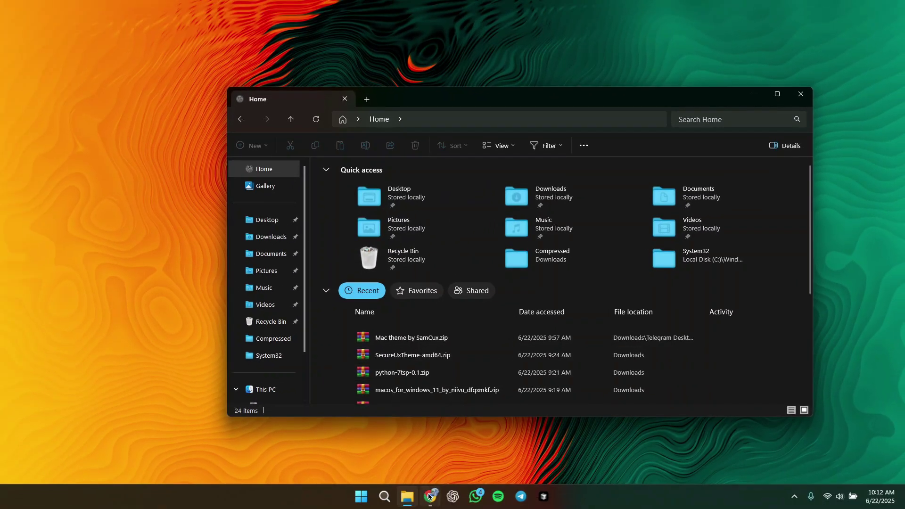
click(429, 495)
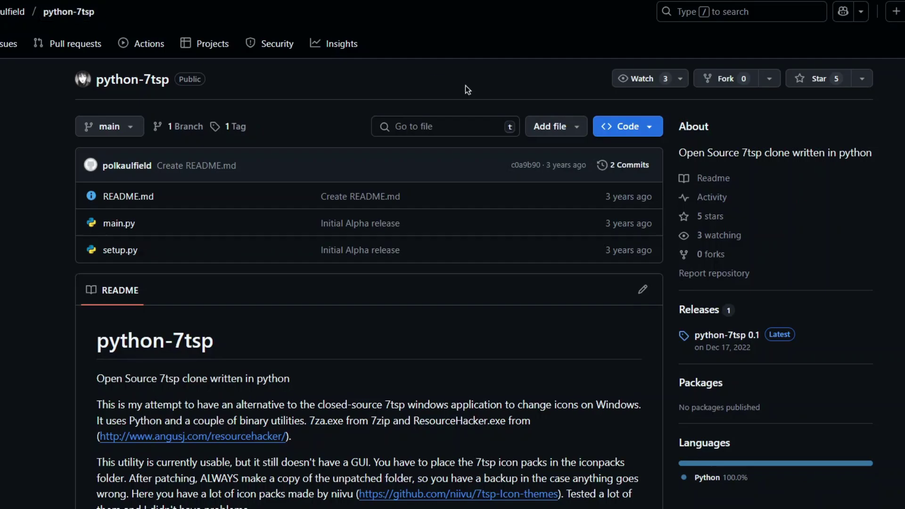
click(712, 335)
scroll(177, 192, down, 1)
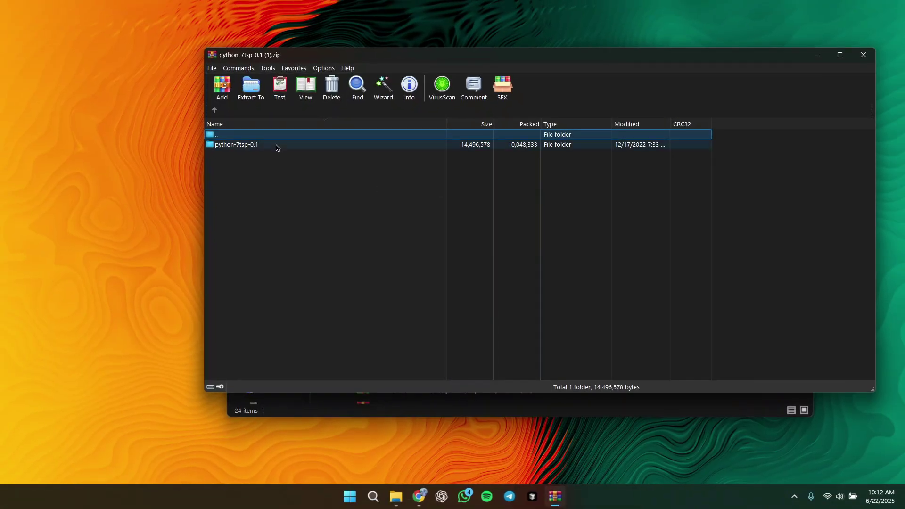
click(270, 135)
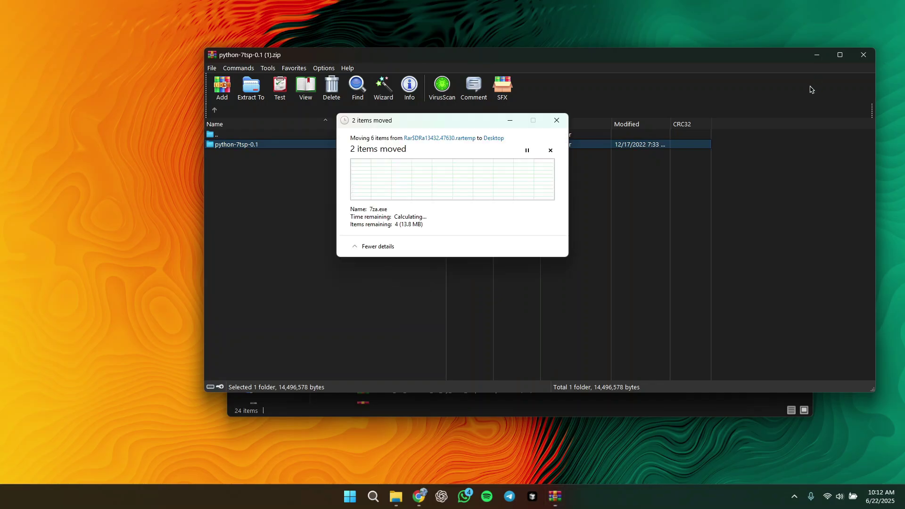
click(500, 177)
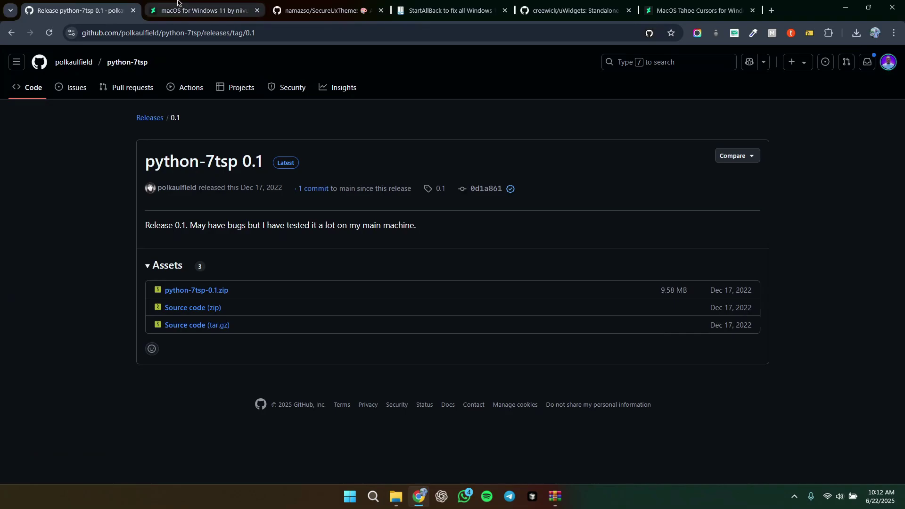
Download the macOS for Windows 11 theme from its DeviantArt page and extract its folder to the desktop.
click(179, 7)
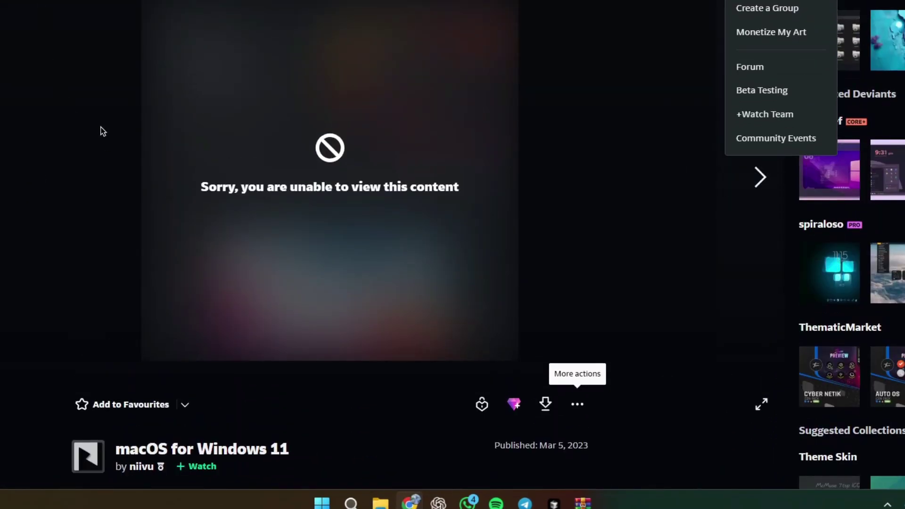
click(536, 415)
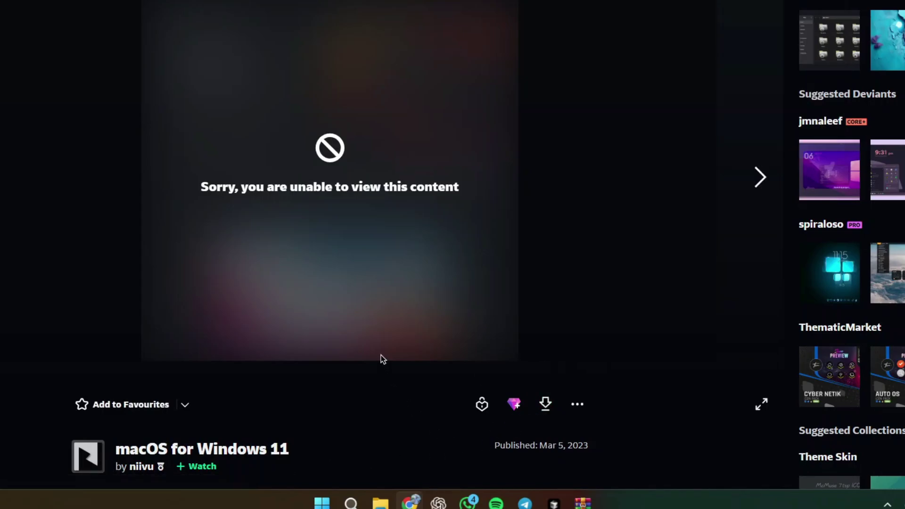
click(802, 14)
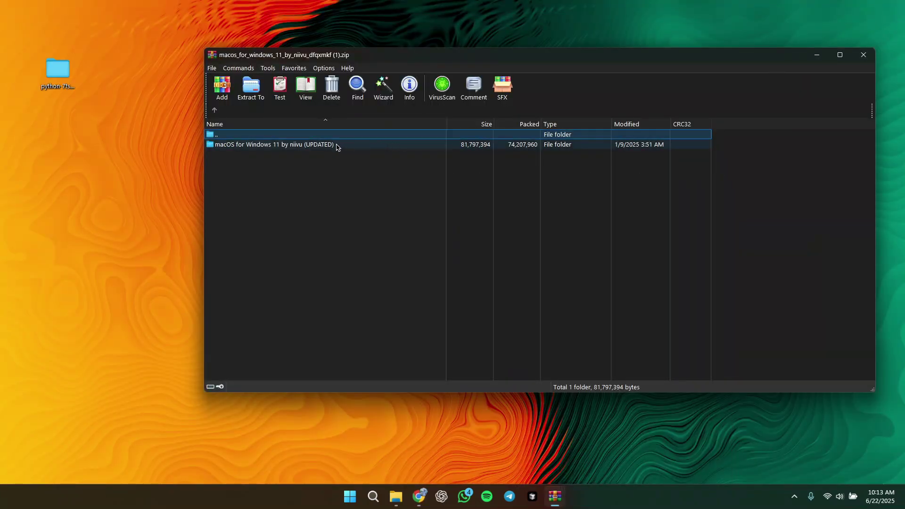
drag(337, 147, 5, 122)
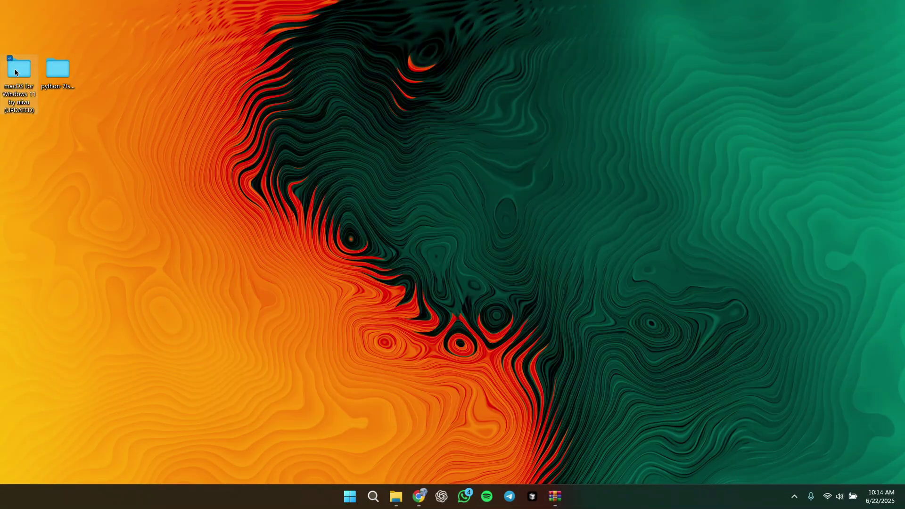
In the extracted theme's 7tsp Icon theme folder, rename the icon pack file as 7tsp macOS blue.7z.
double_click(15, 72)
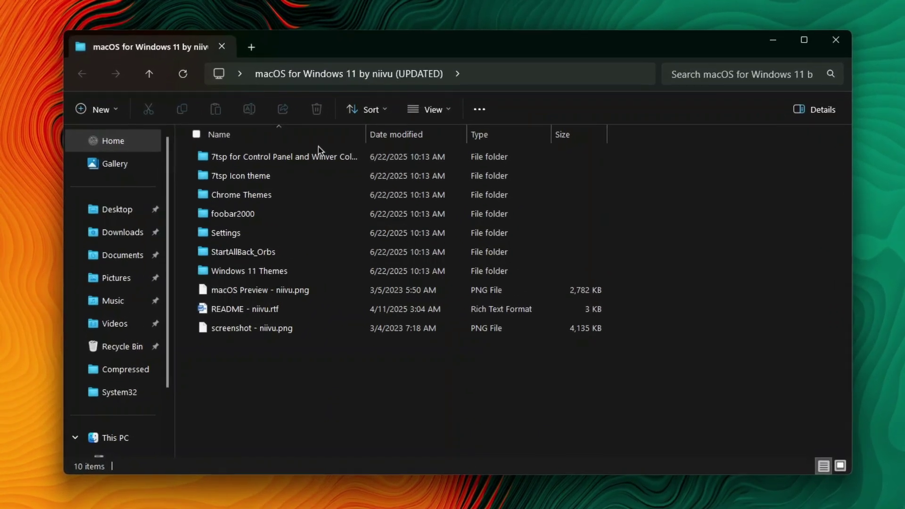
click(292, 173)
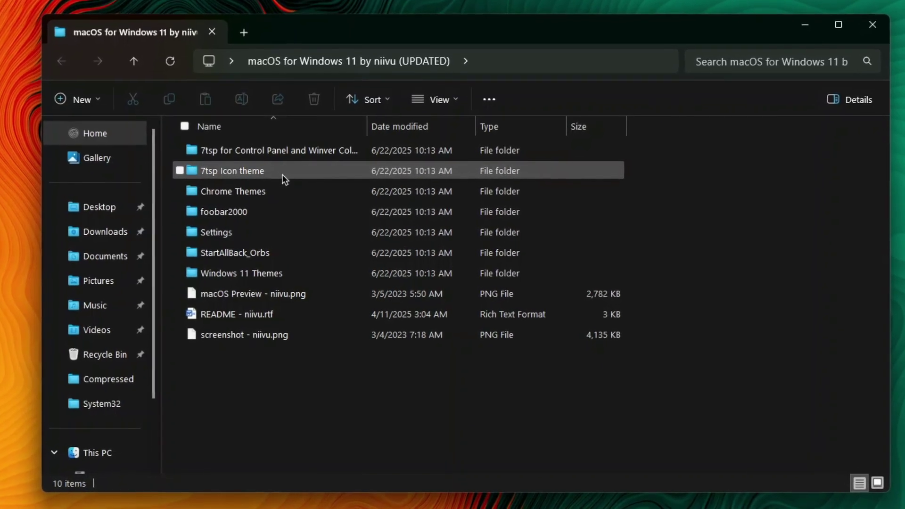
double_click(290, 170)
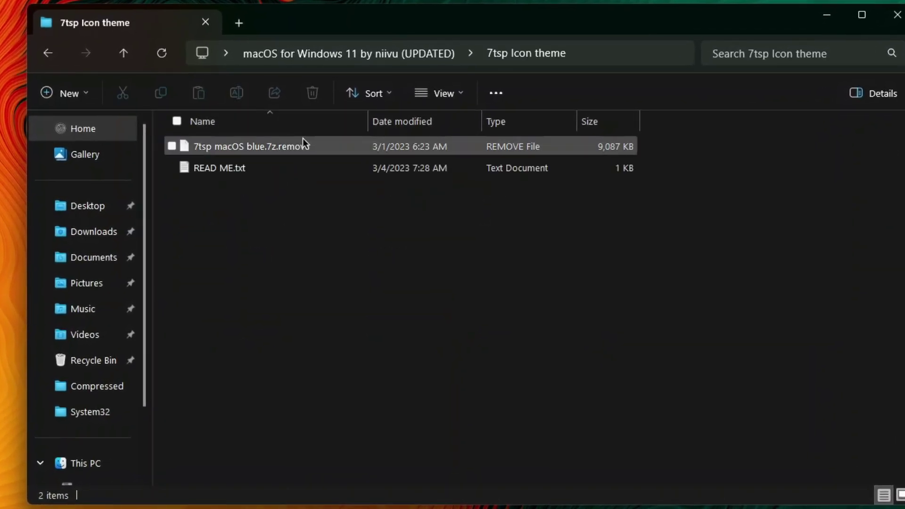
click(302, 145)
click(298, 145)
click(315, 147)
key(BackSpace)
key(BackSpace)
key(BackSpace)
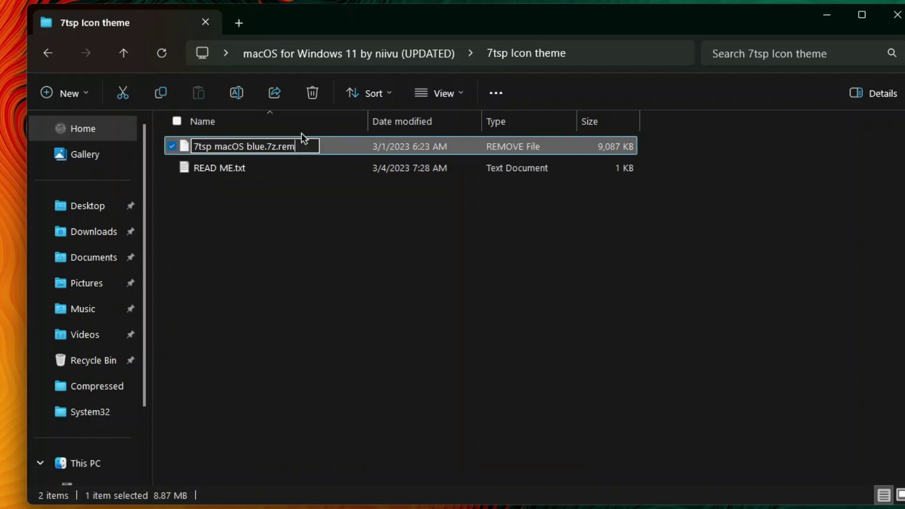
key(BackSpace)
key(Return)
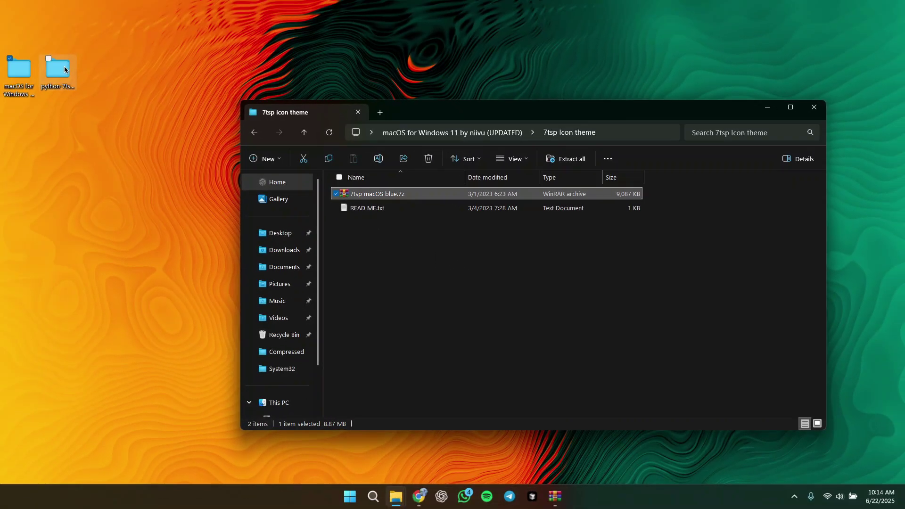
Open the python-7tsp-0.1 folder from the desktop and put 7tsp macOS blue.7z into its iconpacks folder.
double_click(64, 69)
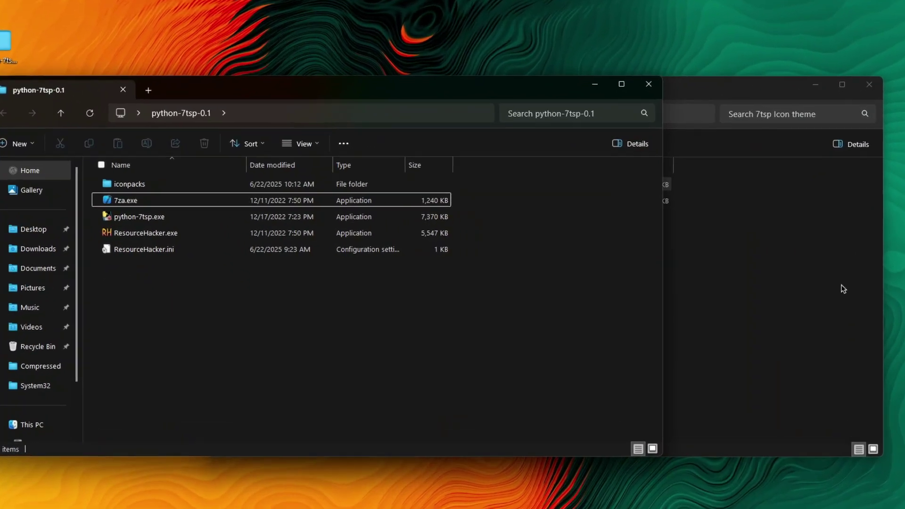
click(844, 289)
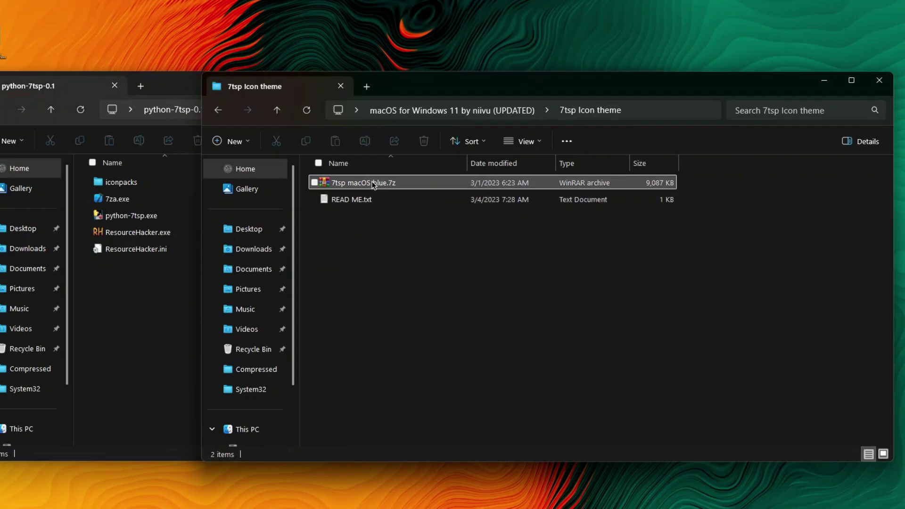
drag(391, 184, 140, 189)
Run python-7tsp.exe and enter 0 for the 7tsp macOS blue.7z icon pack, closing the console and the python-7tsp-0.1 folder window.
click(137, 216)
right_click(131, 216)
click(197, 194)
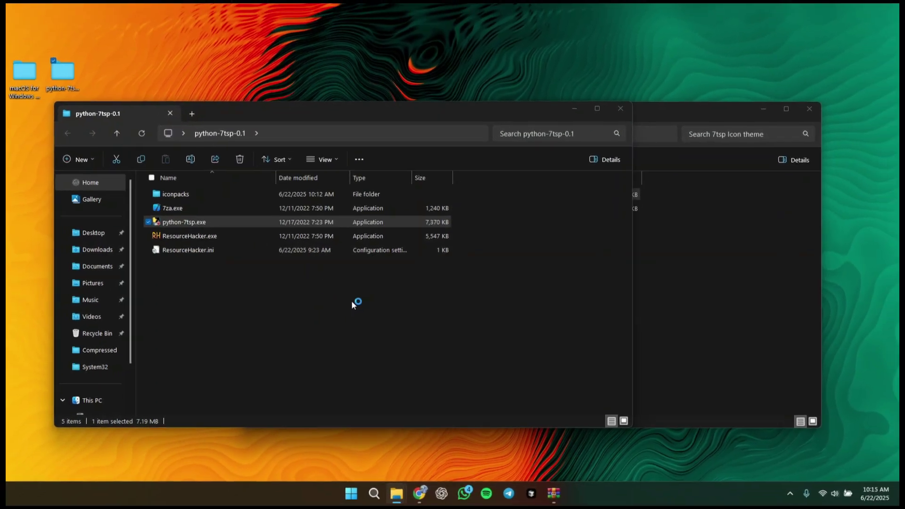
click(335, 174)
click(477, 340)
click(270, 211)
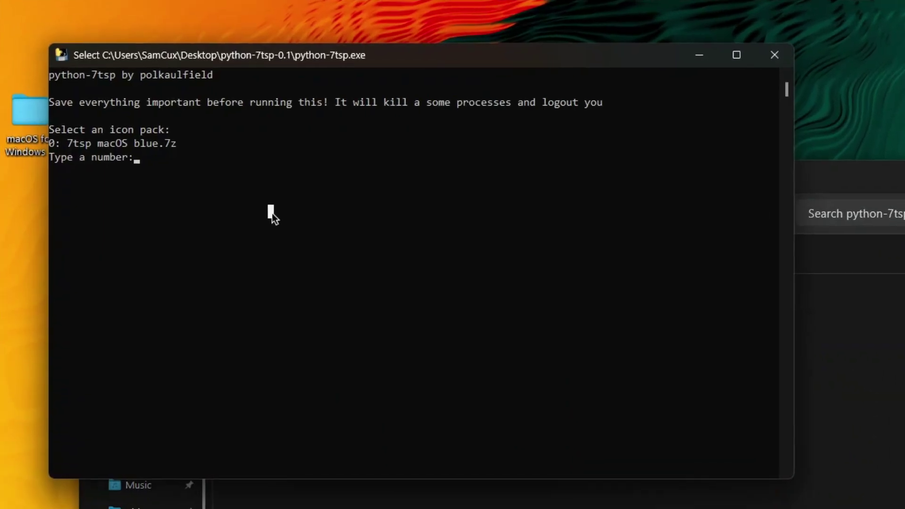
text(0)
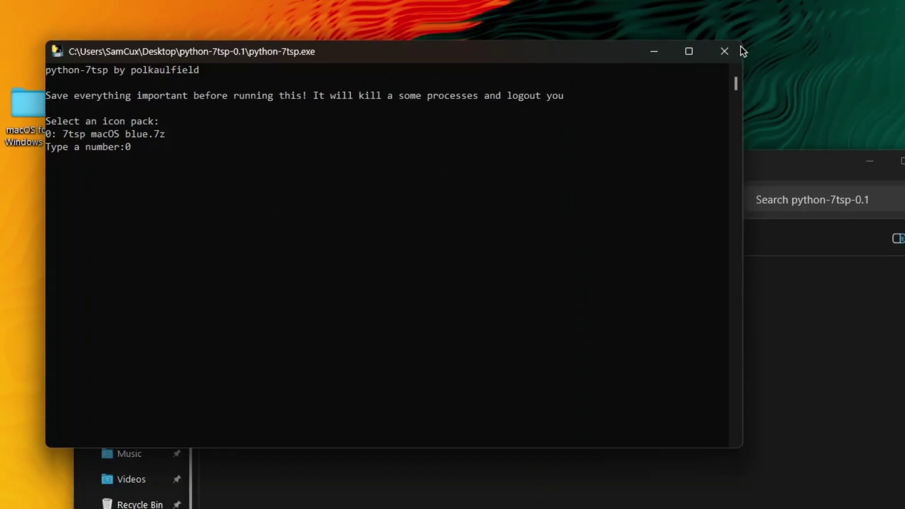
click(776, 55)
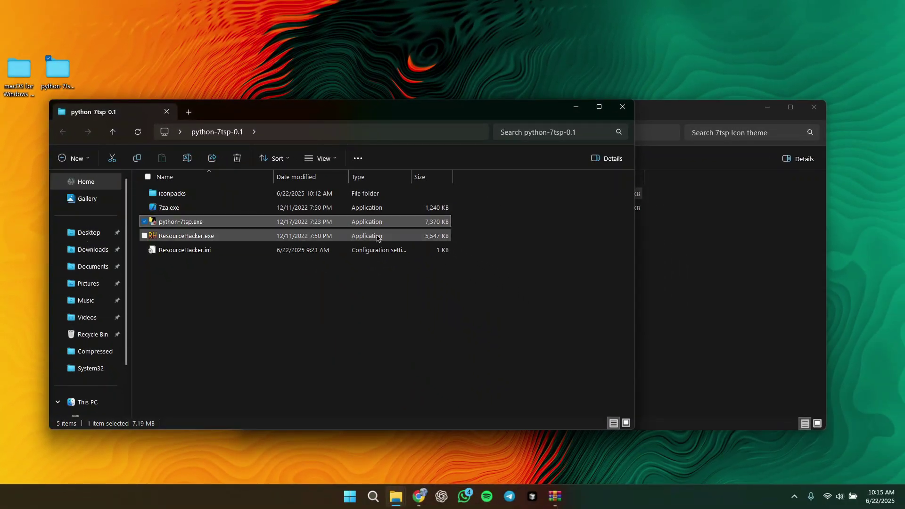
click(623, 107)
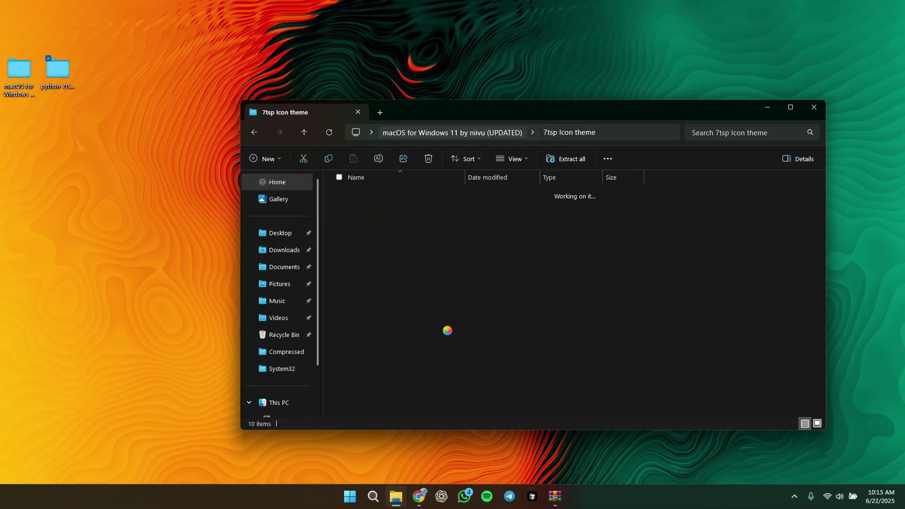
Copy the macOS folder and all theme files from the theme package's Windows 11 Themes folder.
key(alt+Up)
double_click(388, 280)
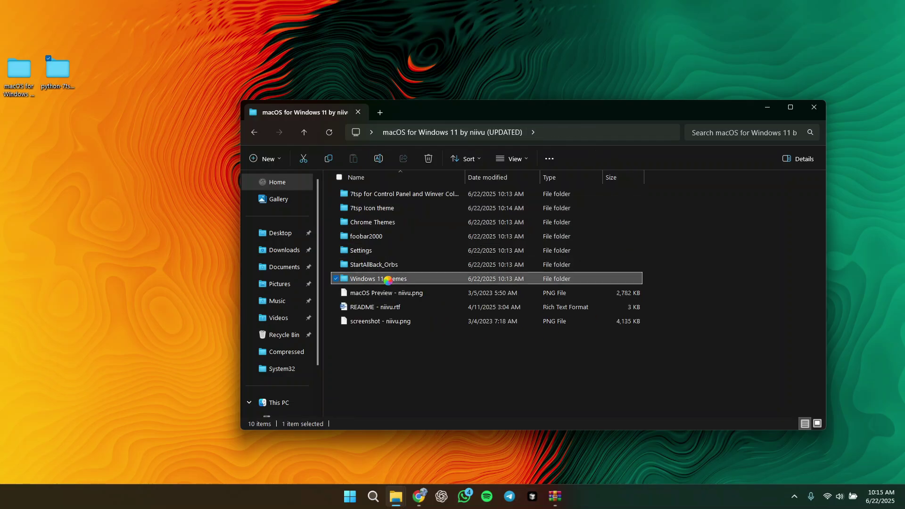
drag(390, 398, 399, 174)
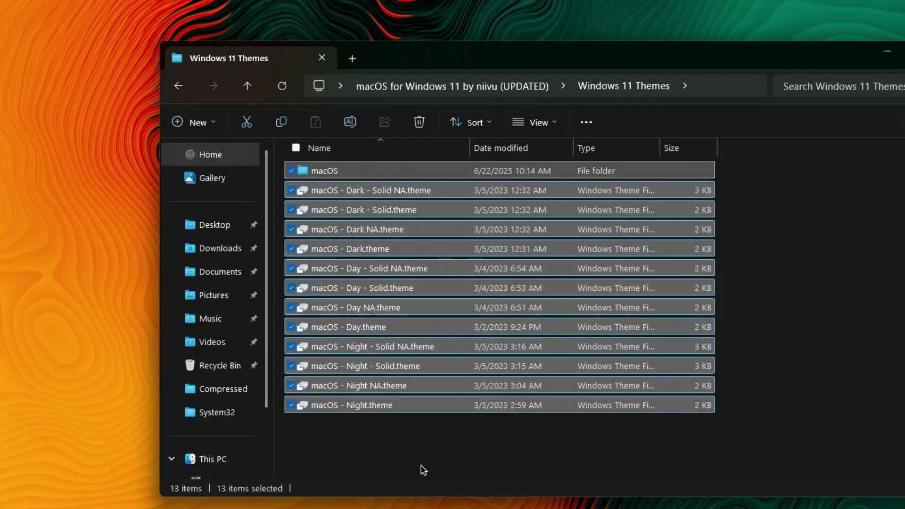
click(284, 126)
Open the C:\Windows\Resources\Themes folder in a new File Explorer tab and select all its items.
click(352, 59)
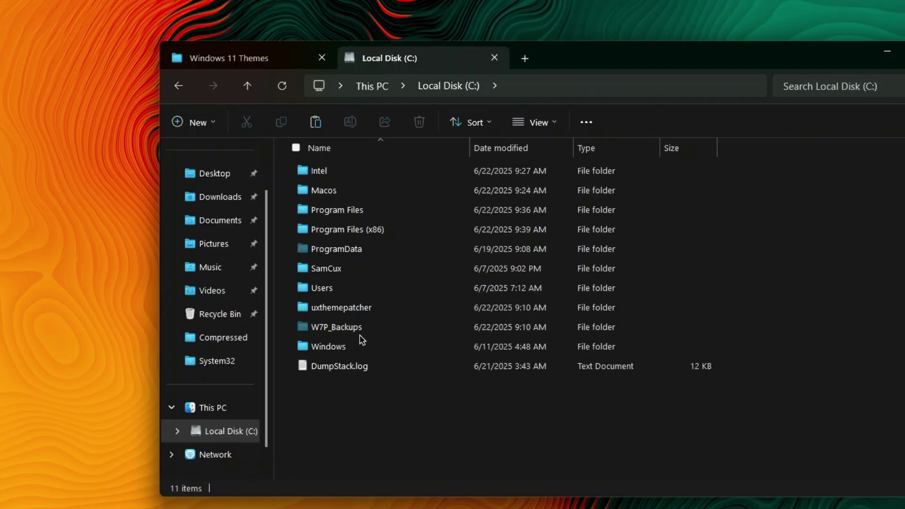
click(358, 347)
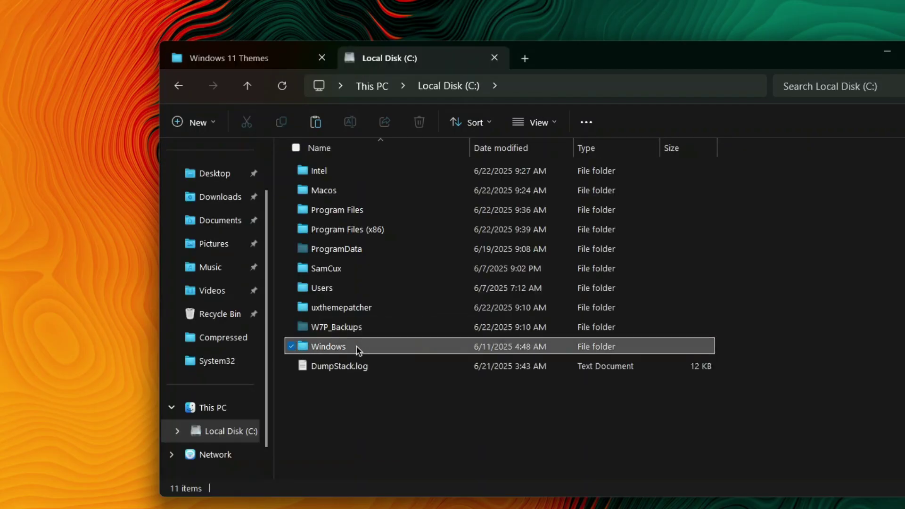
double_click(358, 348)
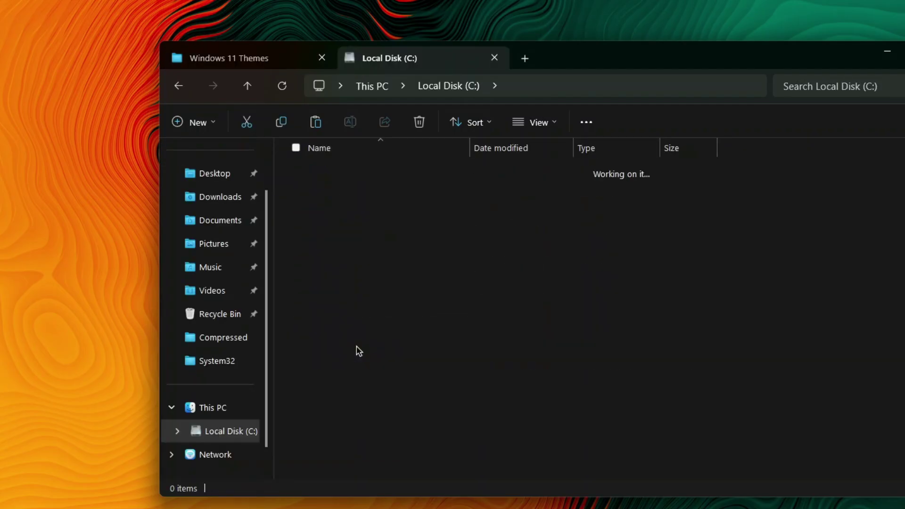
key(r)
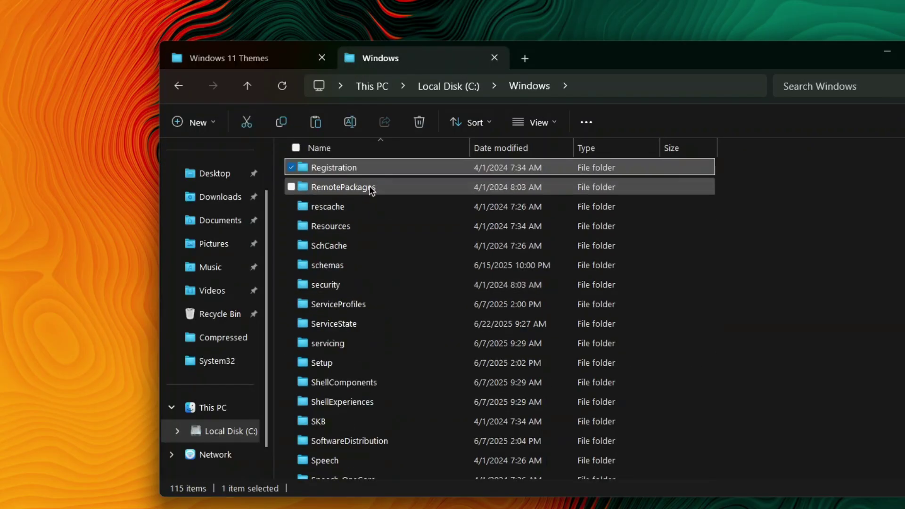
click(350, 224)
double_click(350, 223)
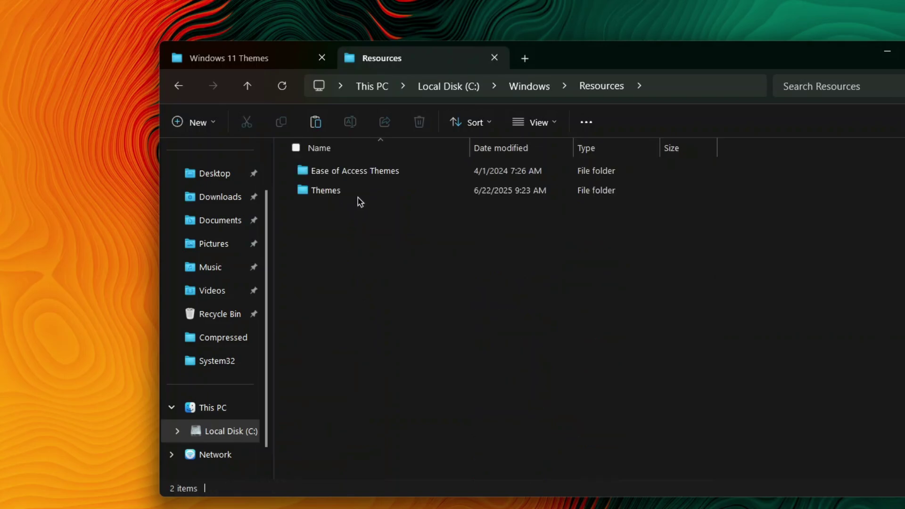
mouse_move(360, 196)
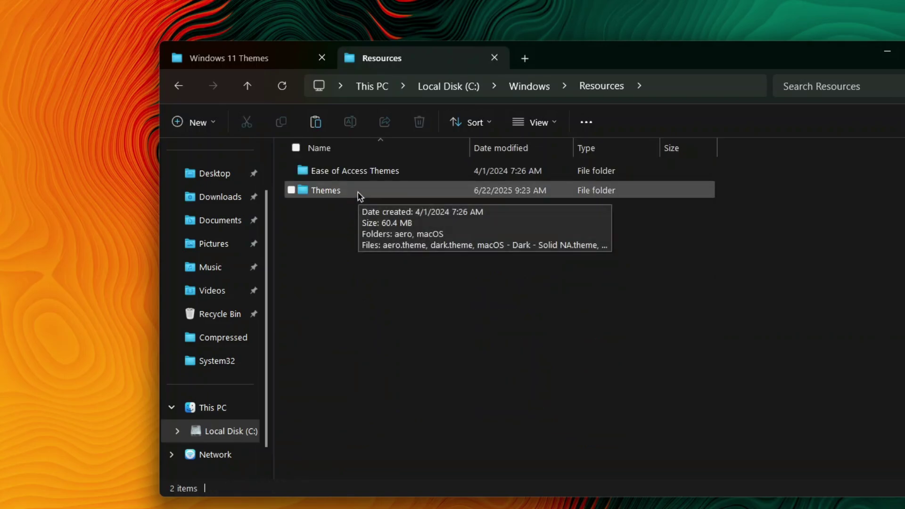
double_click(359, 193)
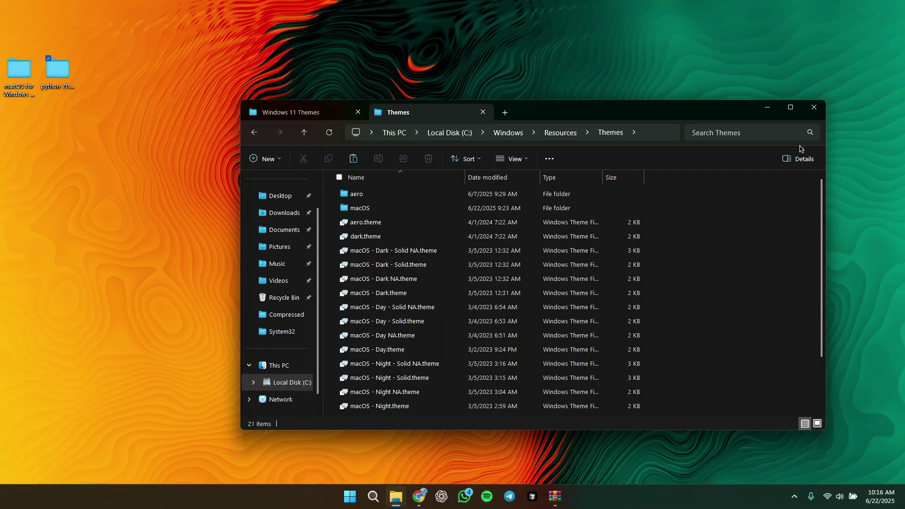
key(ctrl+a)
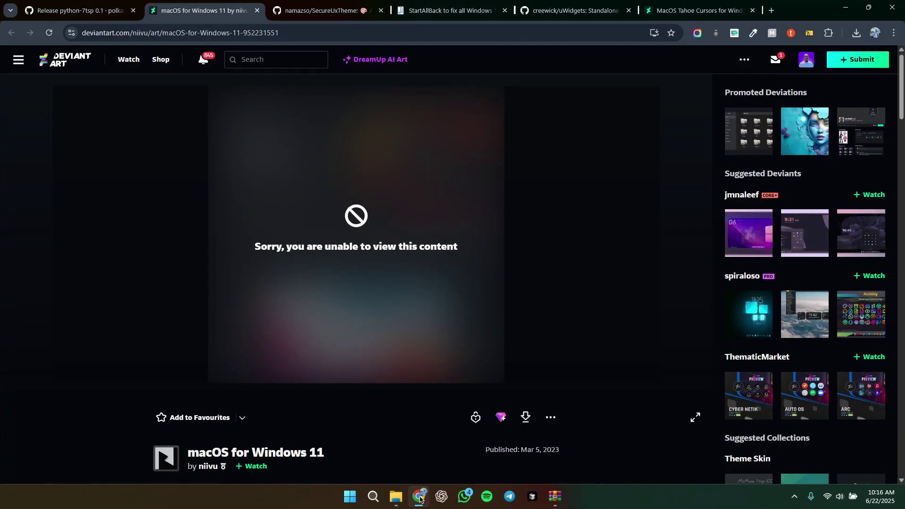
Download SecureUxTheme-amd64.zip from the SecureUxTheme v3.0.0 release page on GitHub and show the file in its Downloads folder.
click(308, 9)
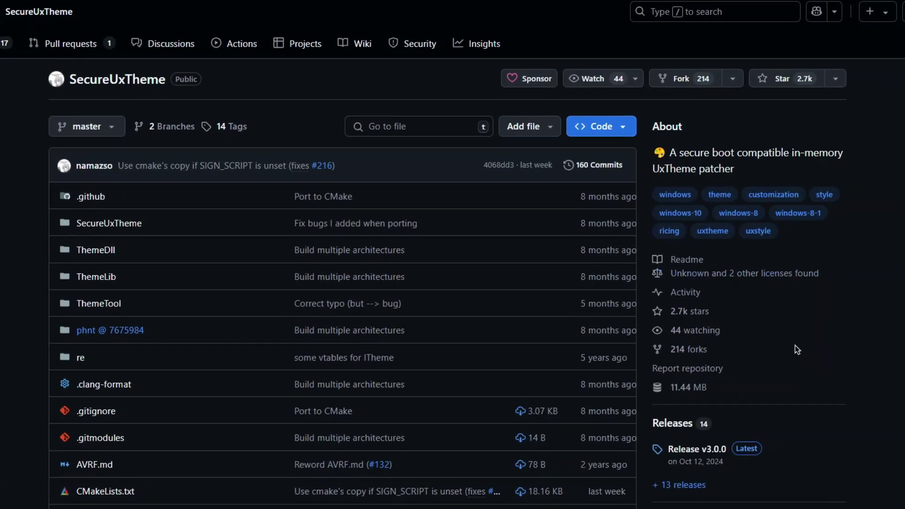
scroll(754, 343, down, 3)
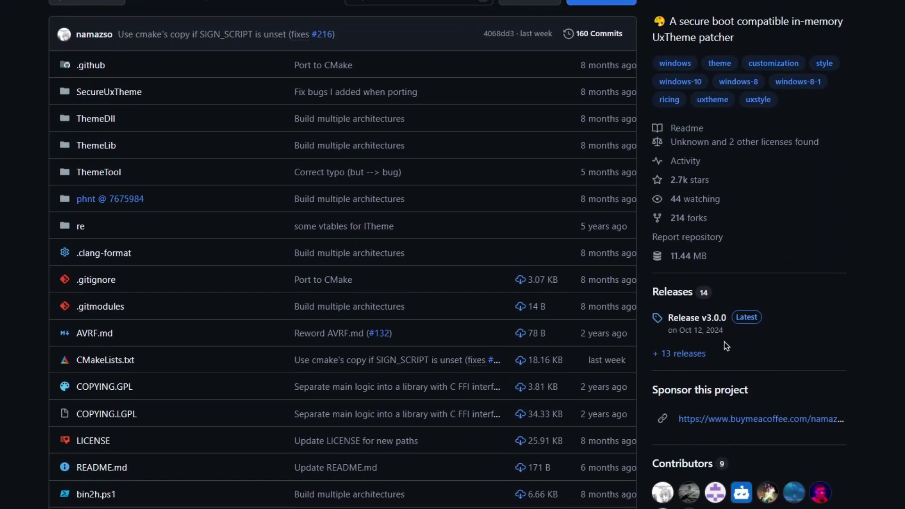
click(702, 321)
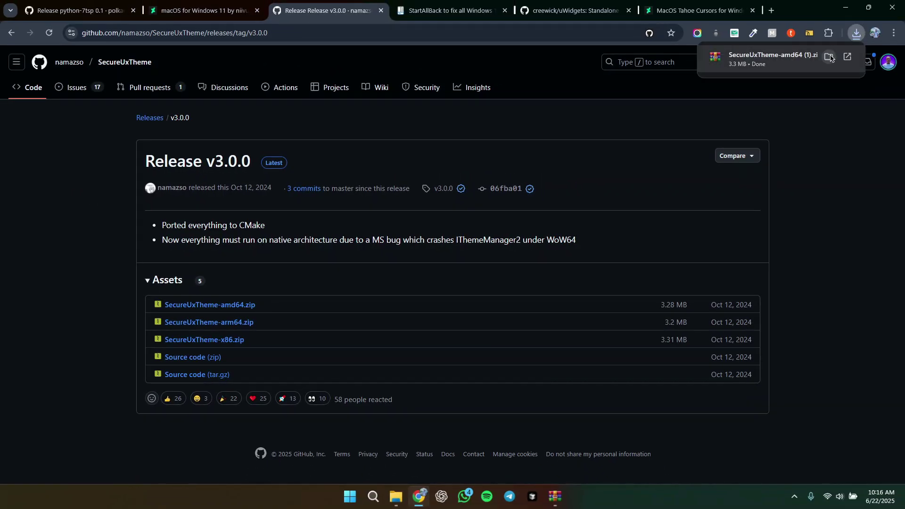
click(829, 57)
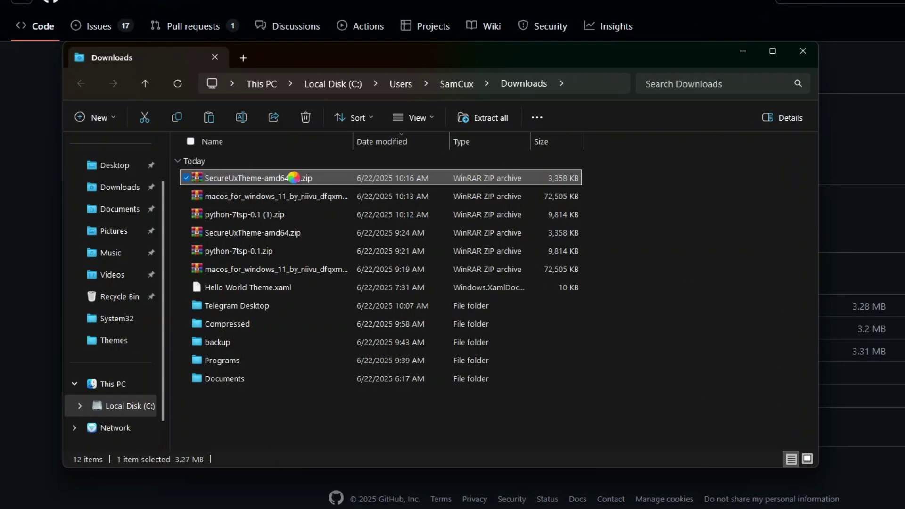
Extract SecureUxTheme-amd64 (1).zip into a folder of the same name in Downloads.
right_click(293, 177)
mouse_move(410, 185)
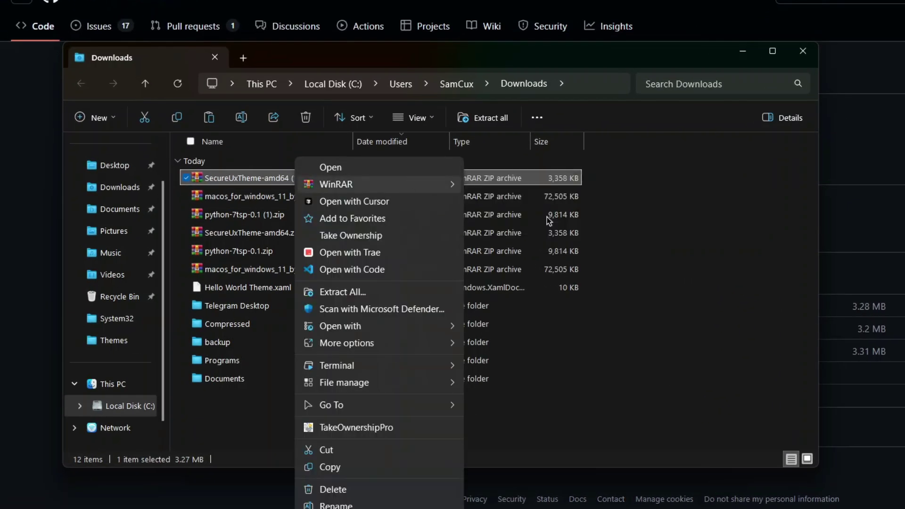
click(547, 218)
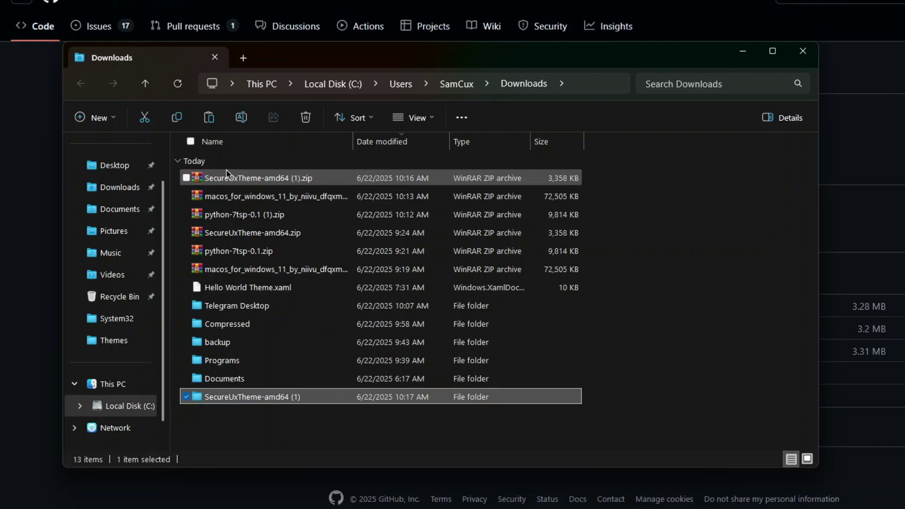
Move the extracted SecureUxTheme-amd64 (1) folder into the Macos folder on Local Disk (C:).
click(126, 390)
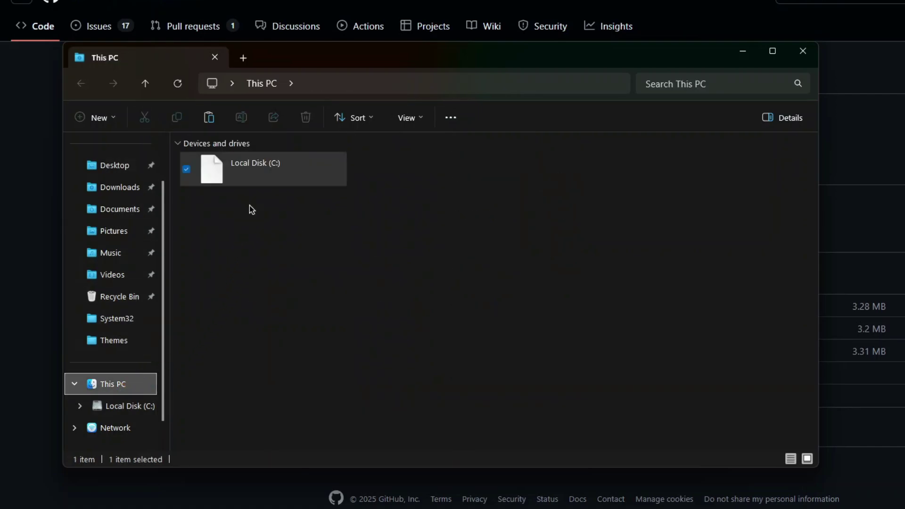
double_click(250, 172)
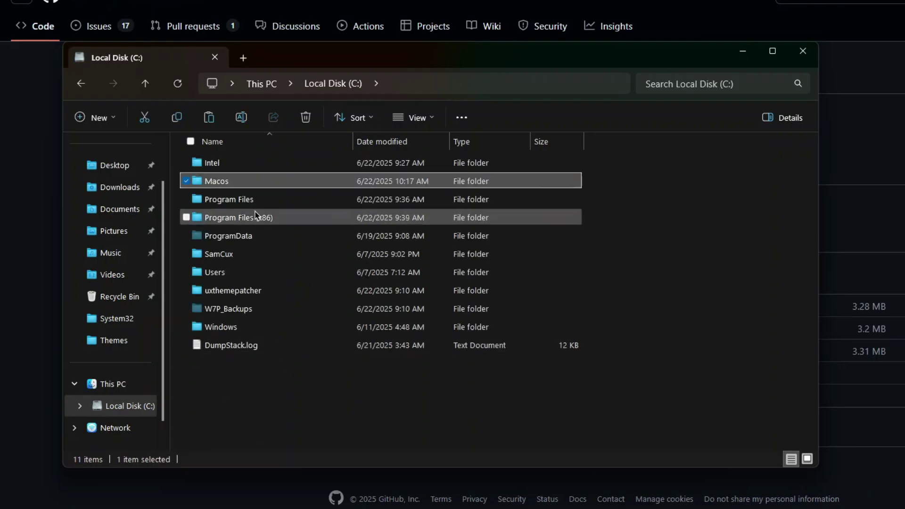
double_click(295, 183)
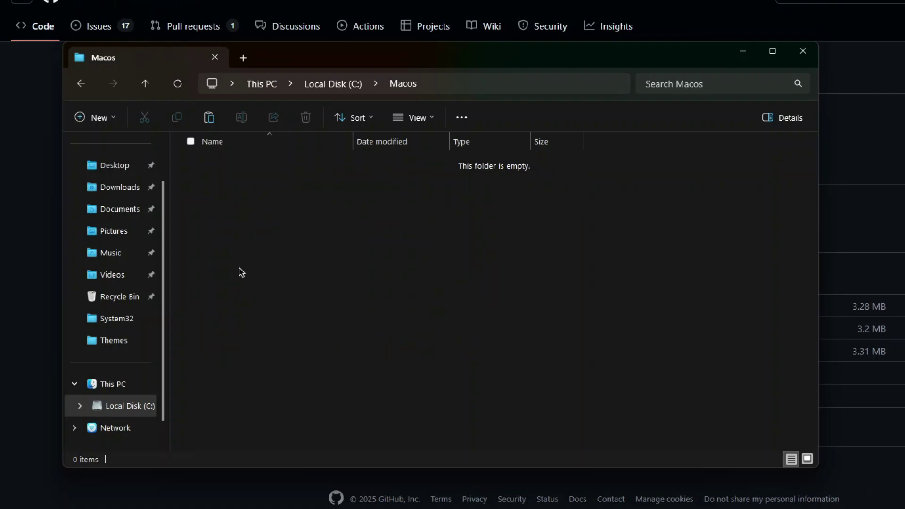
click(208, 118)
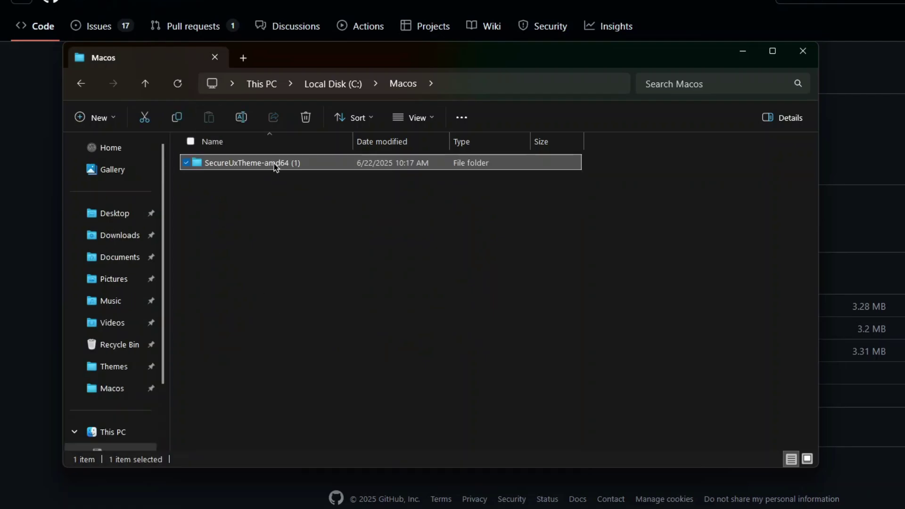
Open the SecureUxTheme-amd64 (1) folder in C:\Macos and run ThemeTool.exe as administrator.
double_click(274, 166)
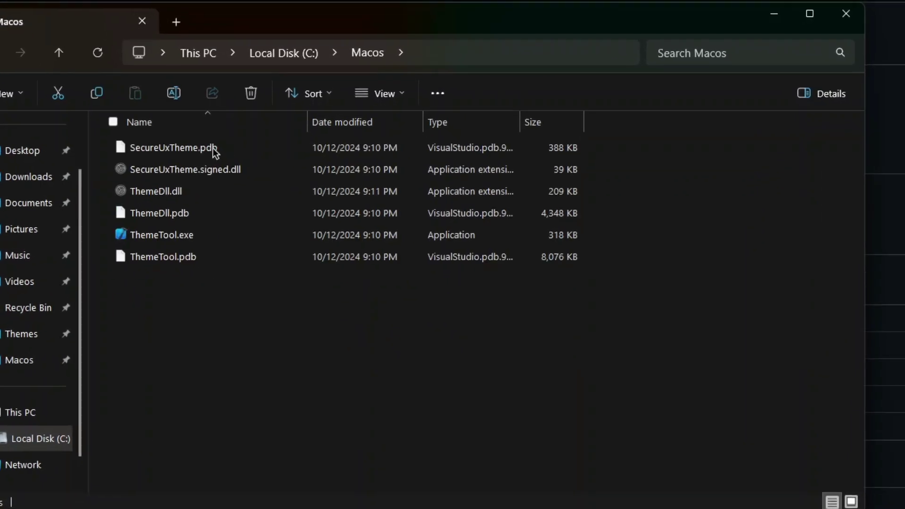
double_click(153, 235)
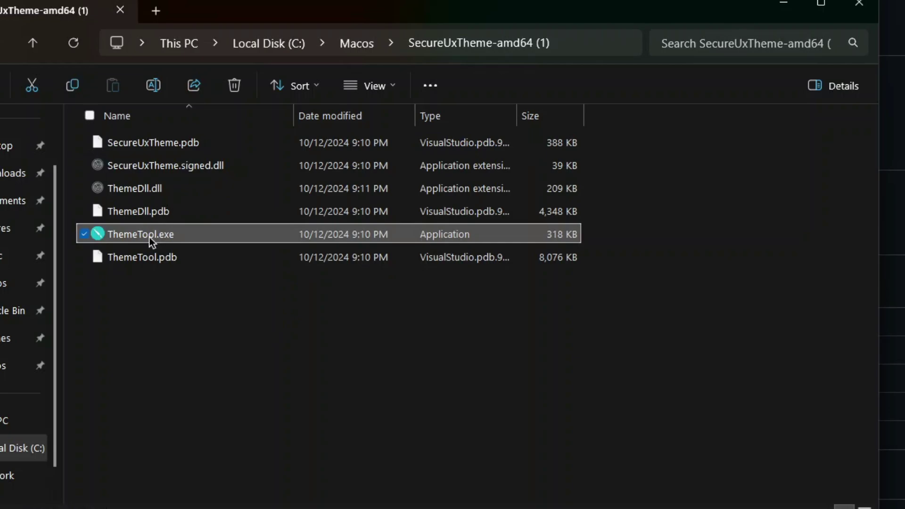
right_click(149, 237)
click(236, 161)
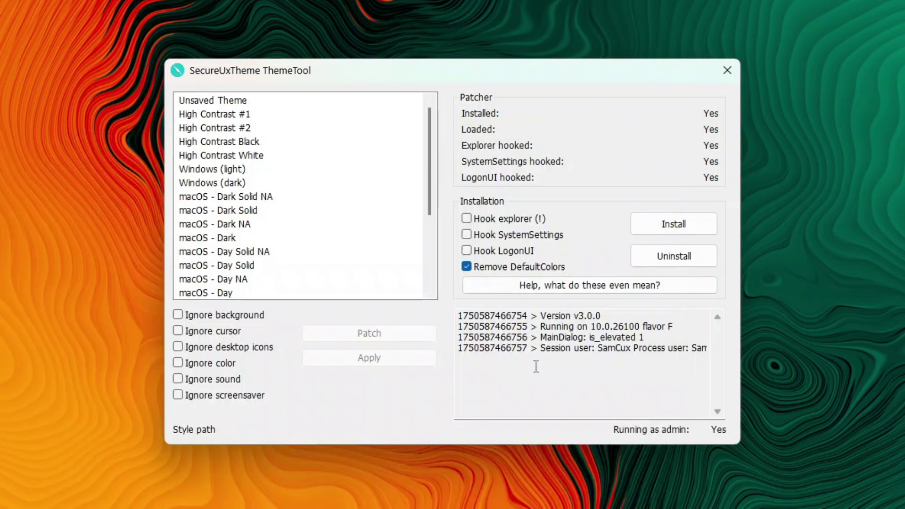
Patch and apply the macOS - Dark theme in ThemeTool, and bring up File Explorer to check the new look.
click(219, 238)
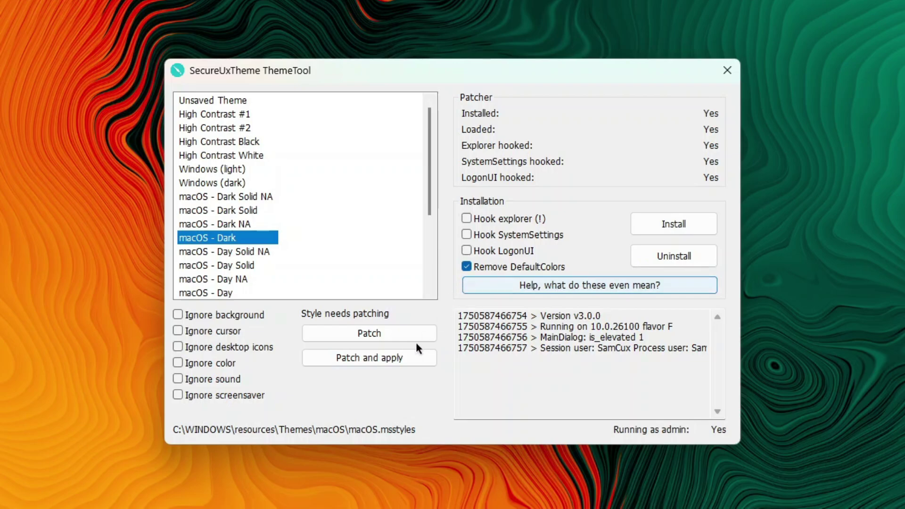
click(381, 356)
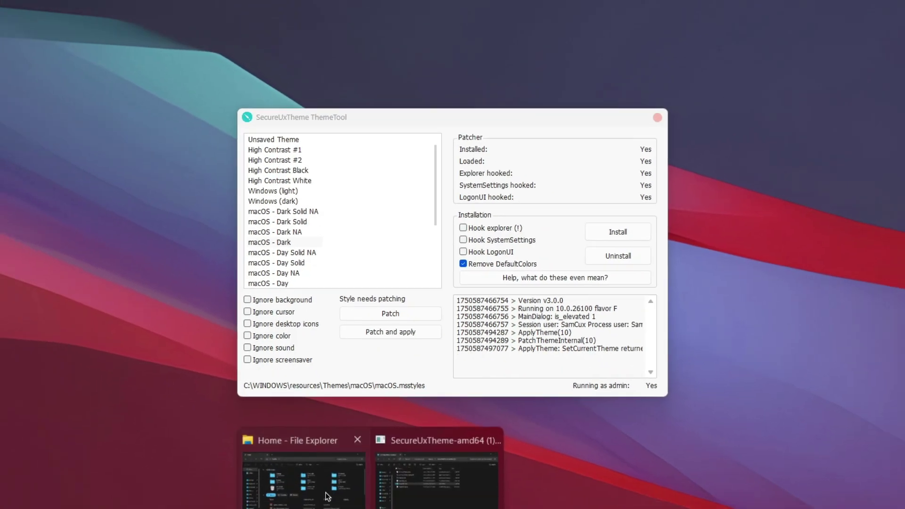
click(385, 496)
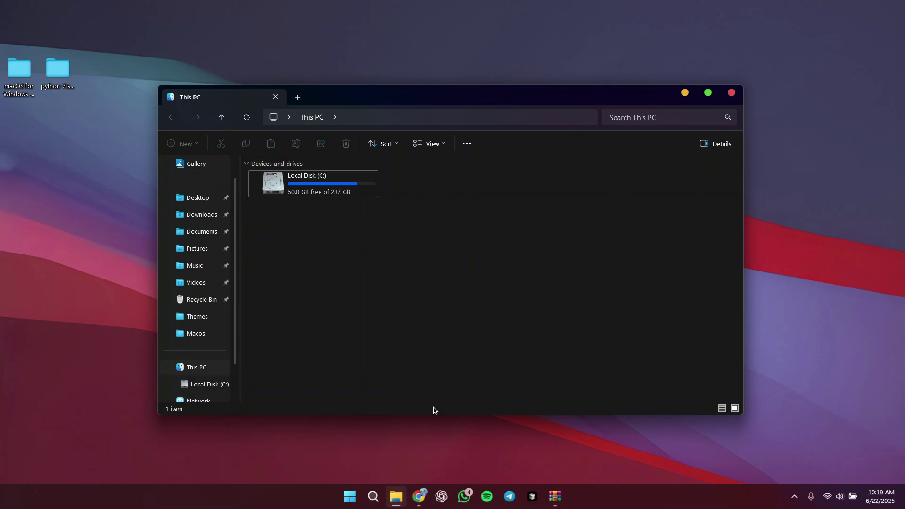
Download StartAllBack v3.9.11 from its website in Chrome and install it for everyone.
click(418, 497)
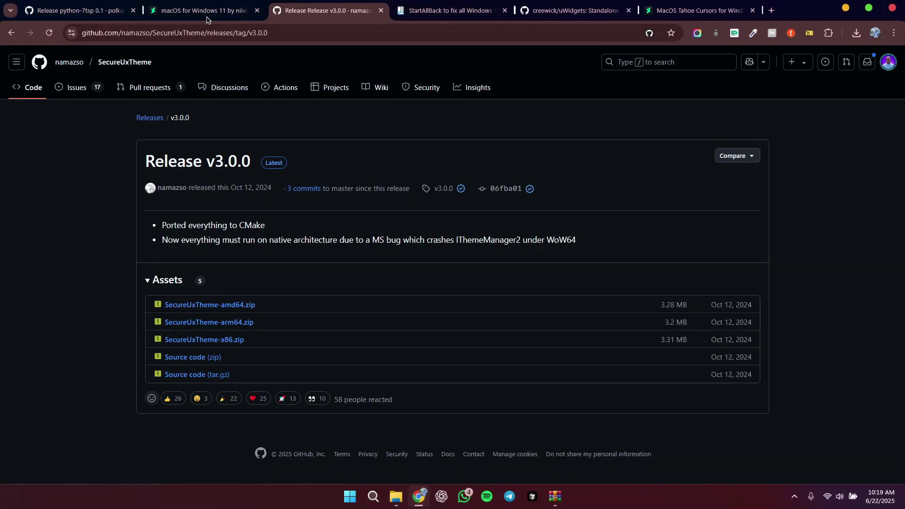
click(450, 10)
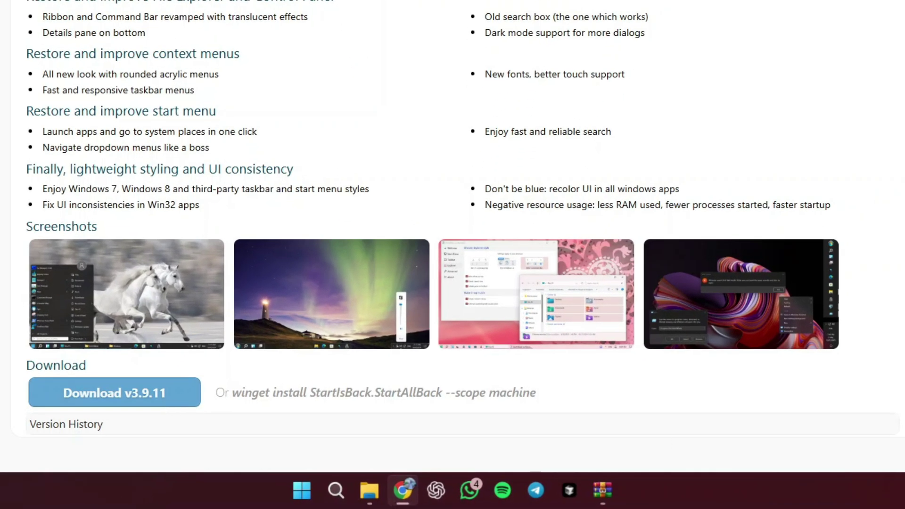
click(114, 392)
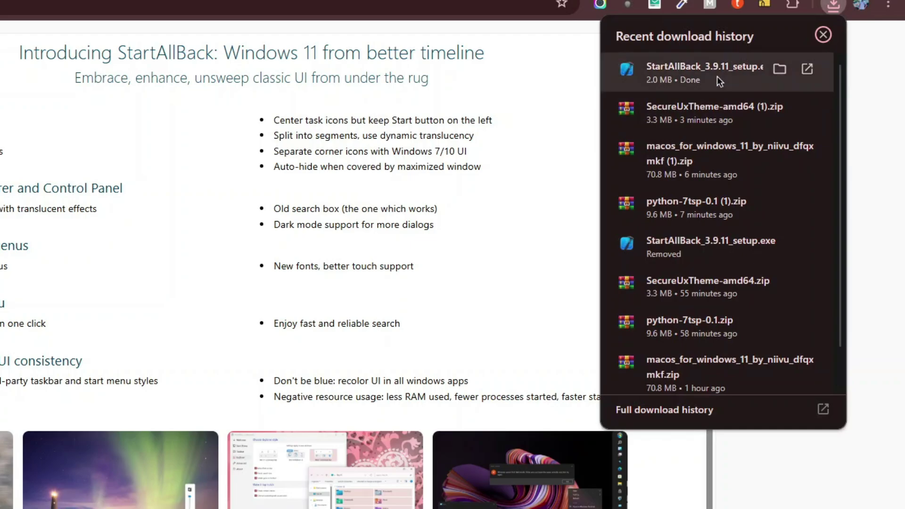
click(715, 76)
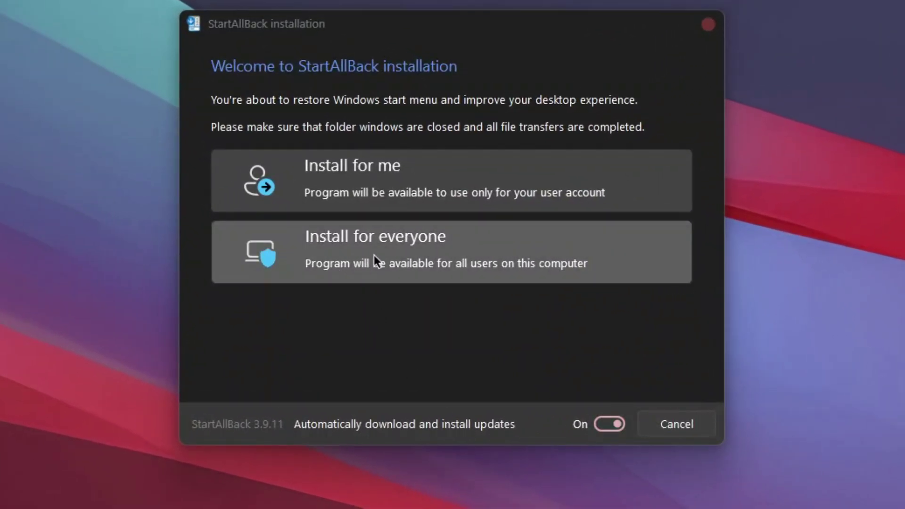
click(374, 256)
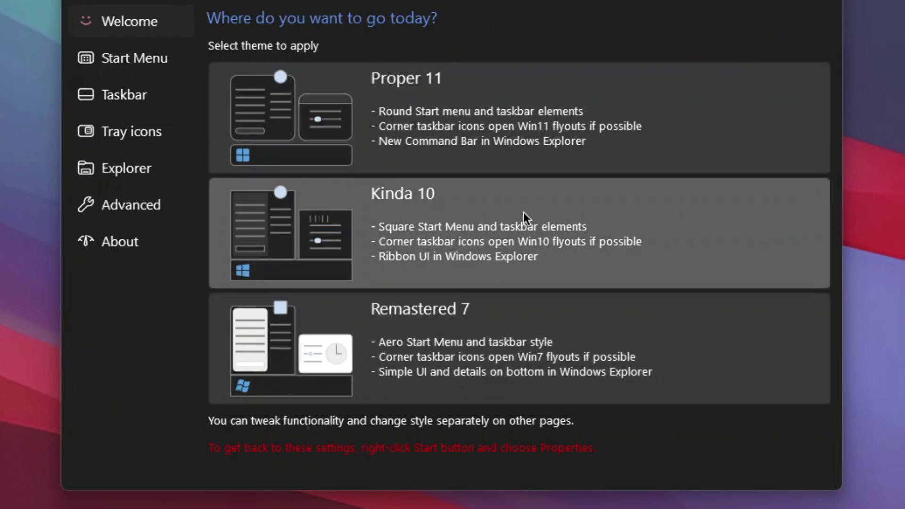
Choose the Proper 11 theme in StartAllBack and turn off the enhanced classic start menu and taskbar.
click(491, 75)
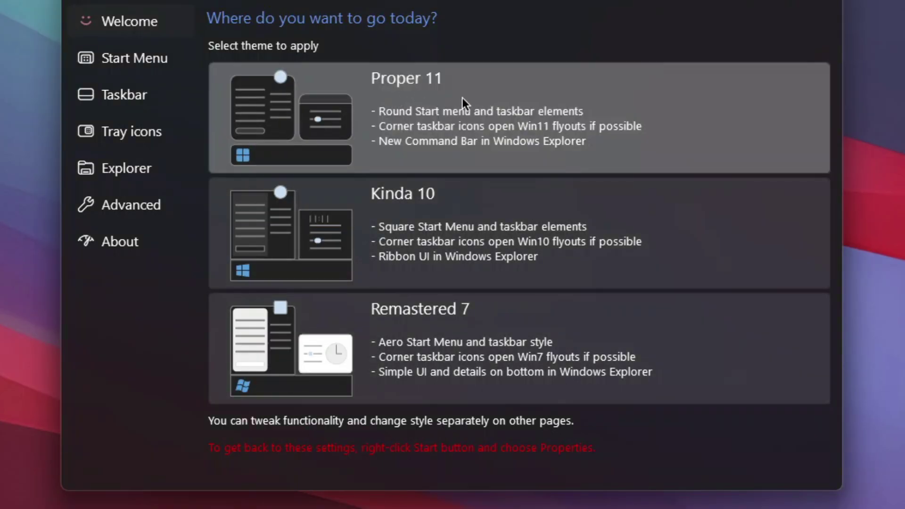
click(160, 60)
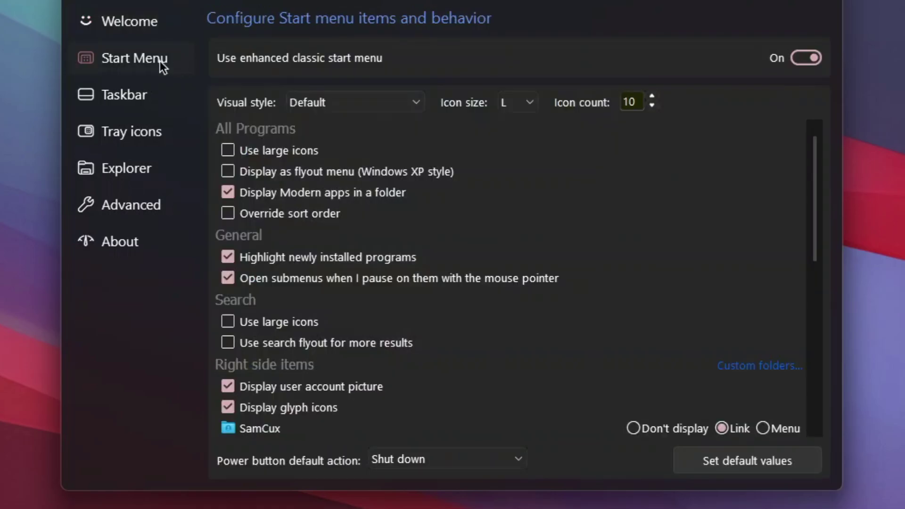
click(808, 59)
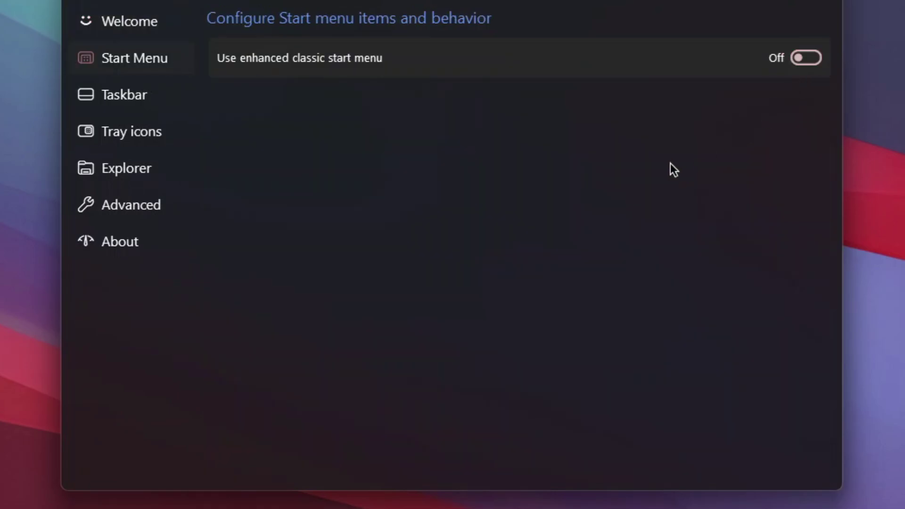
click(135, 100)
click(807, 59)
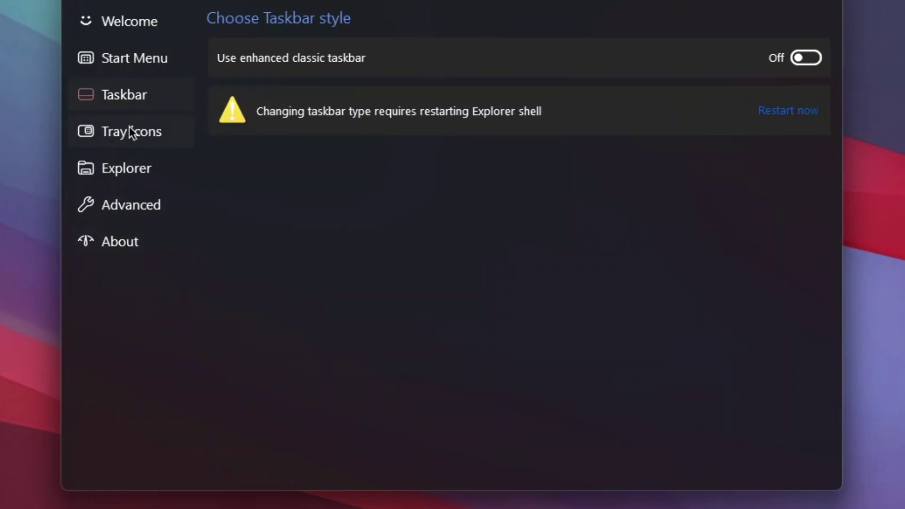
Set the Explorer style to Win7 Command Bar with only accent colorization enabled among the options, and close the StartAllBack configuration.
click(124, 170)
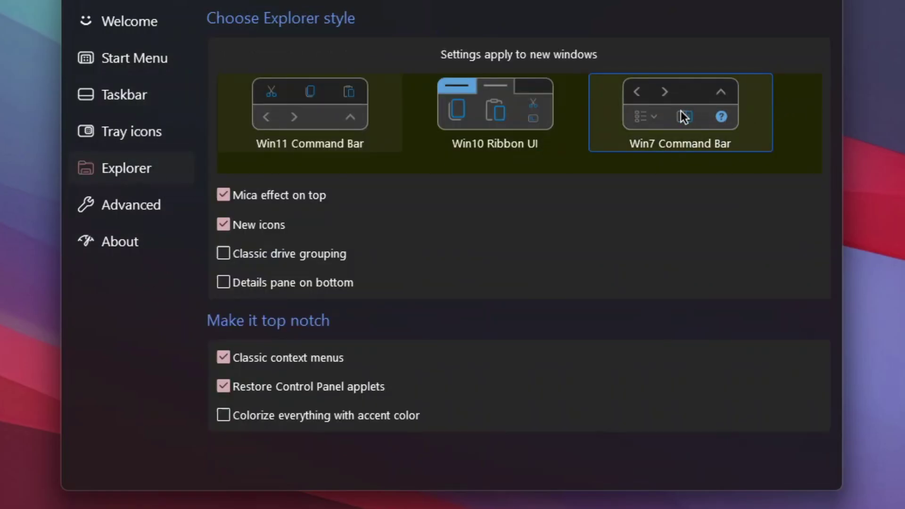
click(272, 197)
click(265, 225)
click(283, 385)
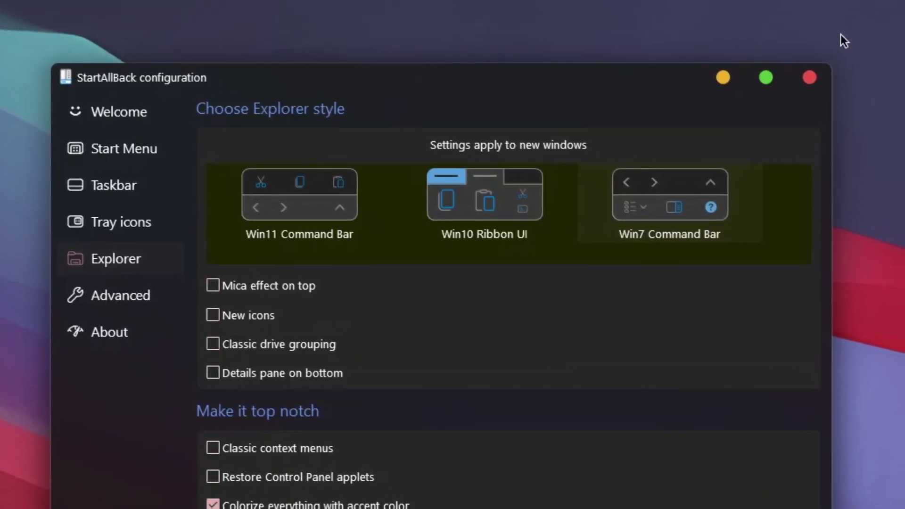
click(743, 106)
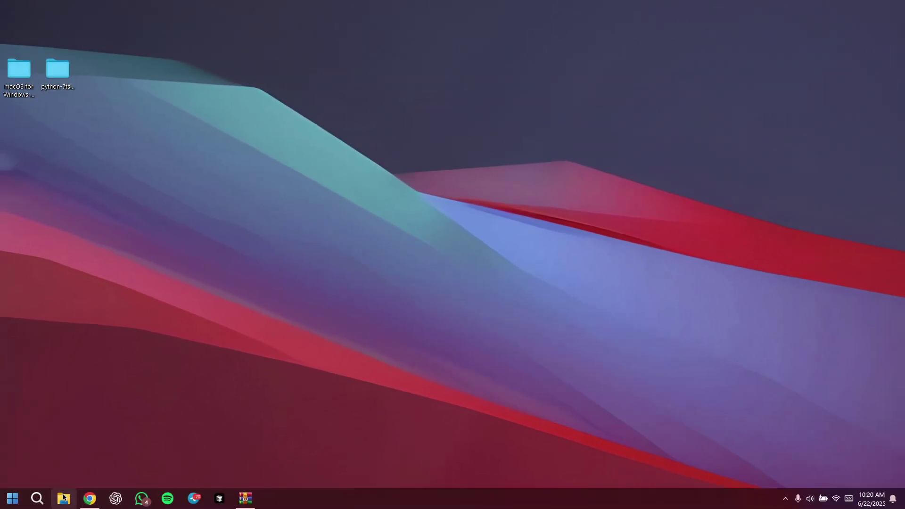
Examine the restyled This PC window in File Explorer, widening its navigation pane, and close the window.
click(64, 498)
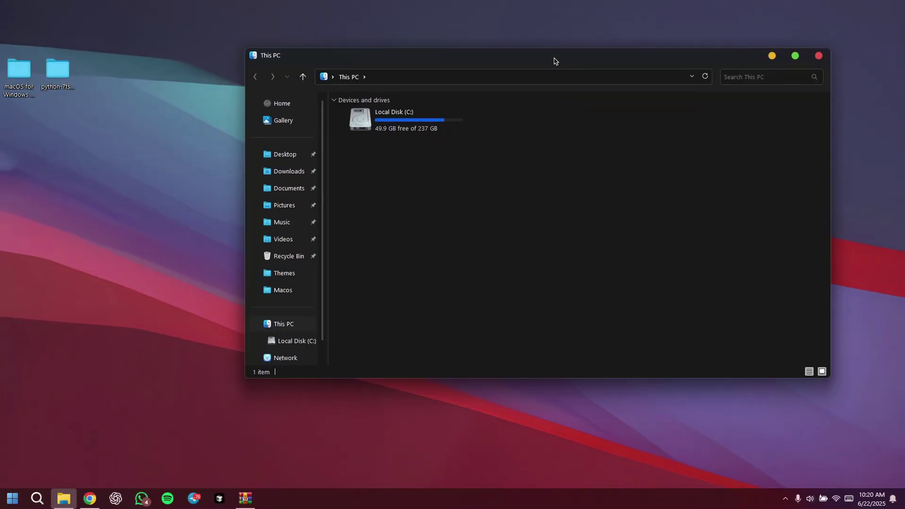
drag(553, 61, 503, 83)
scroll(115, 426, down, 1)
scroll(122, 415, up, 1)
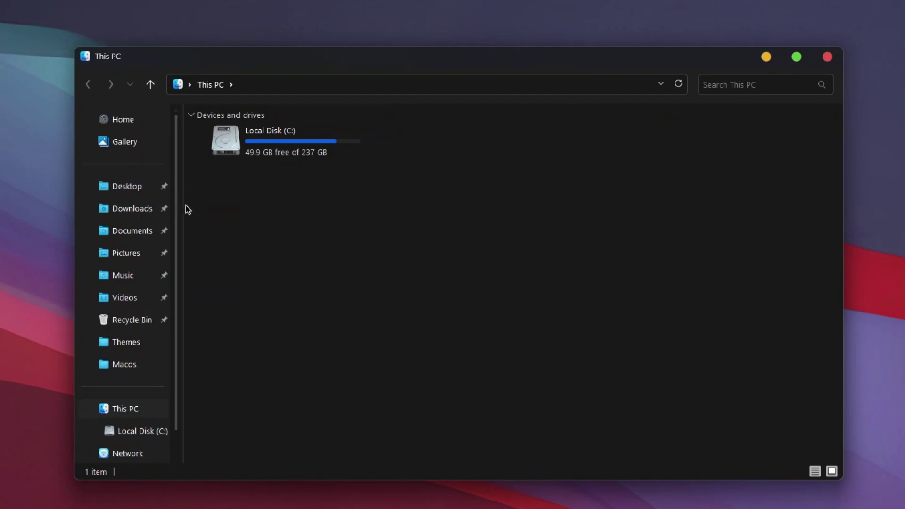
drag(183, 206, 226, 206)
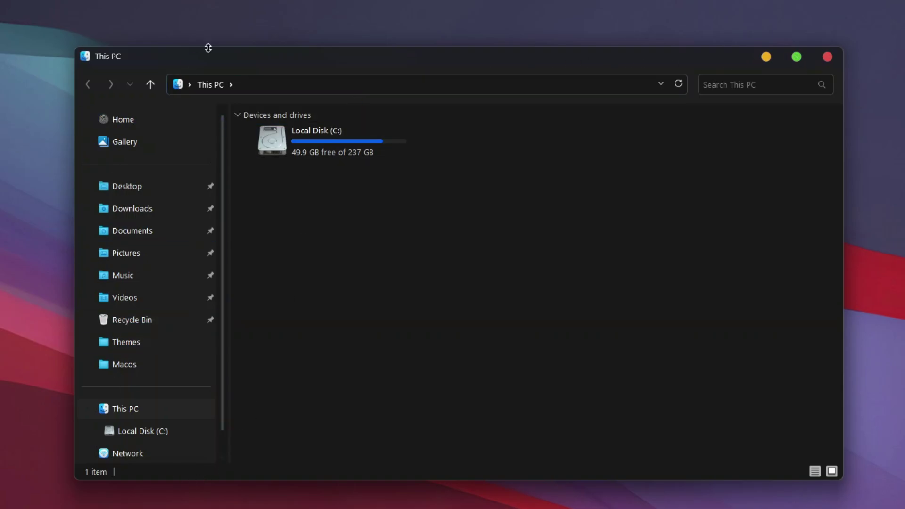
click(828, 58)
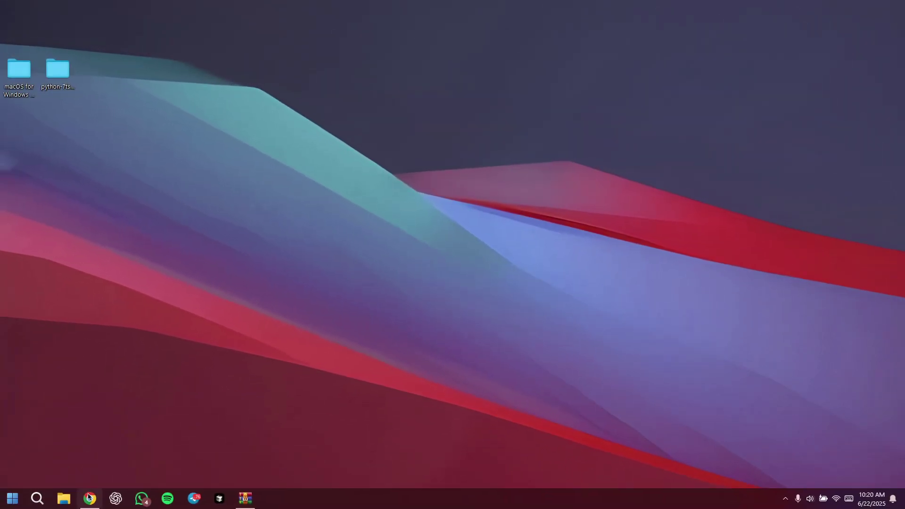
Download Release_x64.zip of ExplorerBlurMica 2.0.1 from its GitHub releases page in Chrome.
click(90, 498)
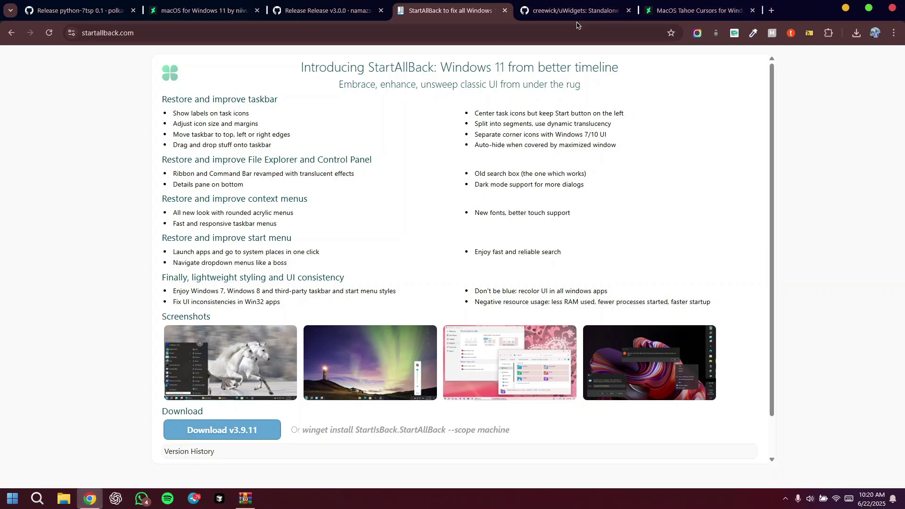
click(771, 10)
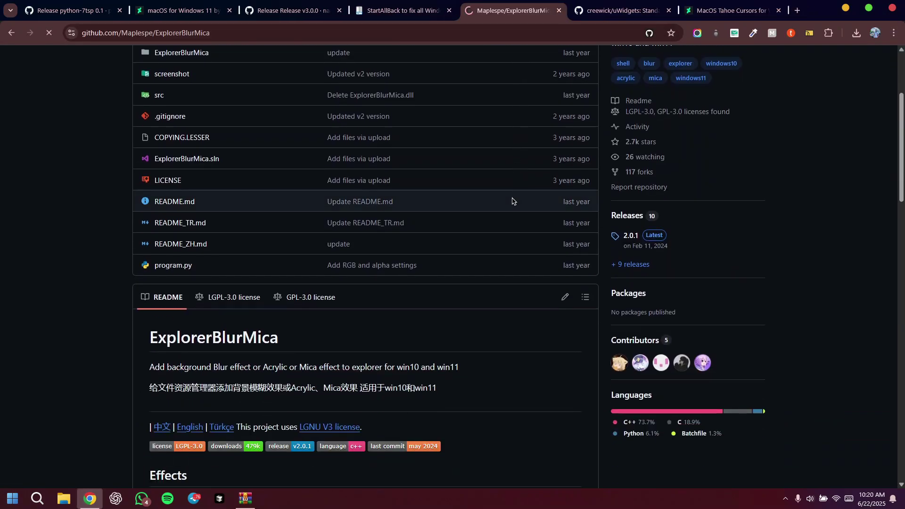
click(663, 244)
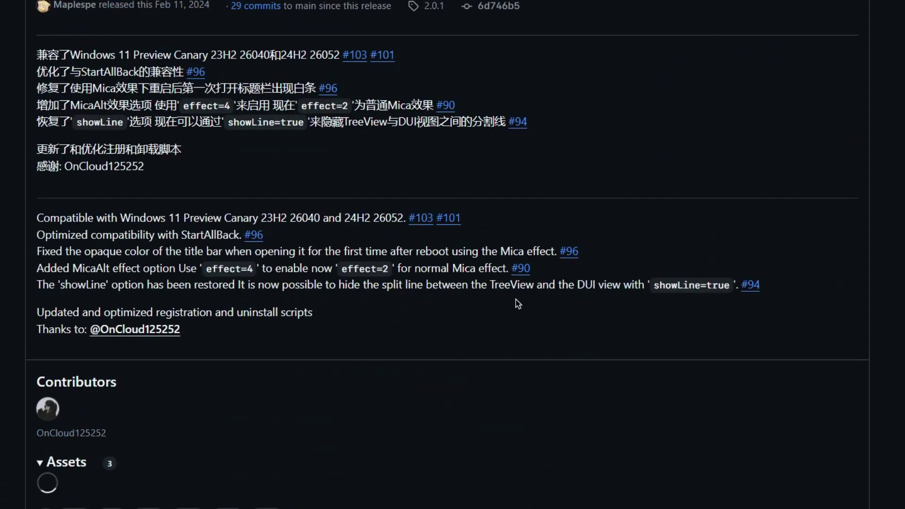
scroll(285, 289, down, 1)
scroll(286, 290, down, 2)
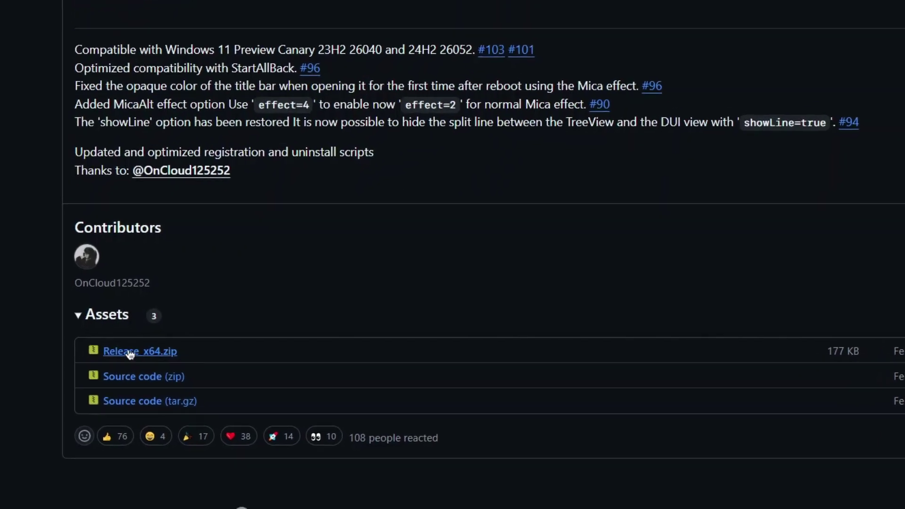
click(246, 279)
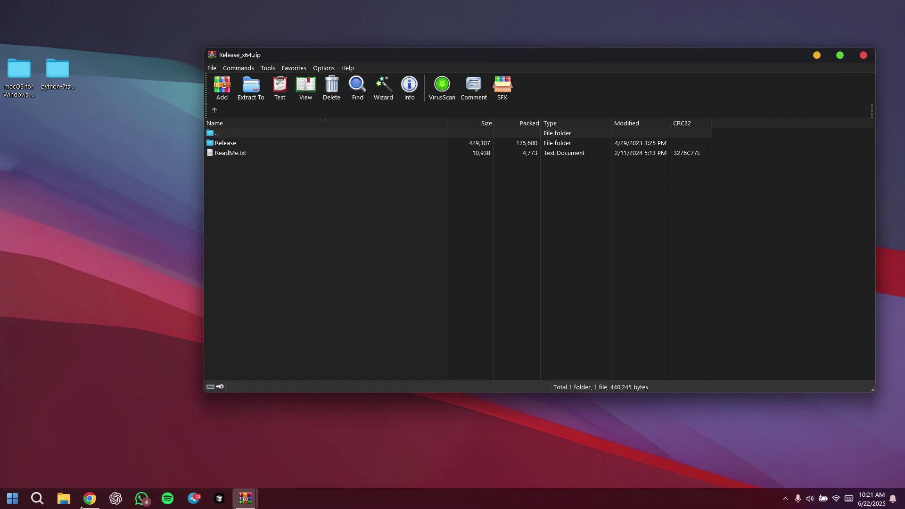
Copy the Release folder from the Release_x64.zip archive into the Macos folder on Local Disk (C:) using File Explorer.
click(63, 499)
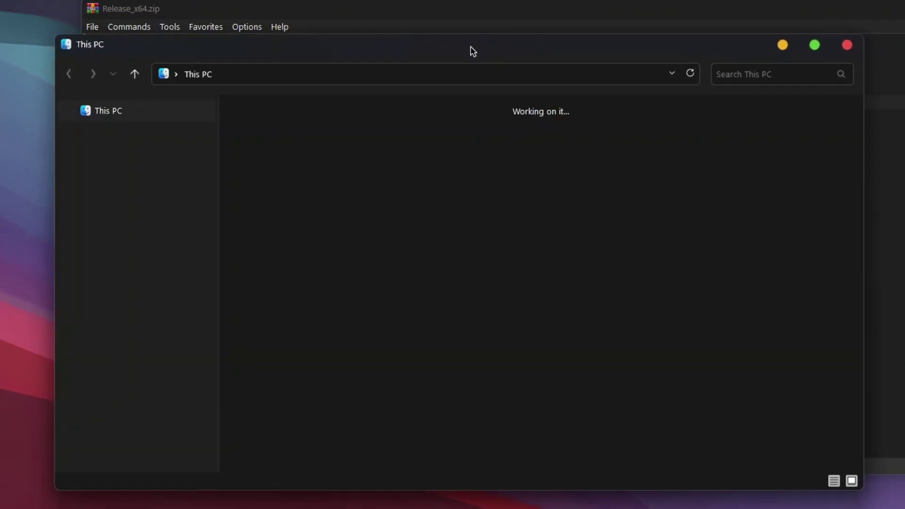
double_click(313, 145)
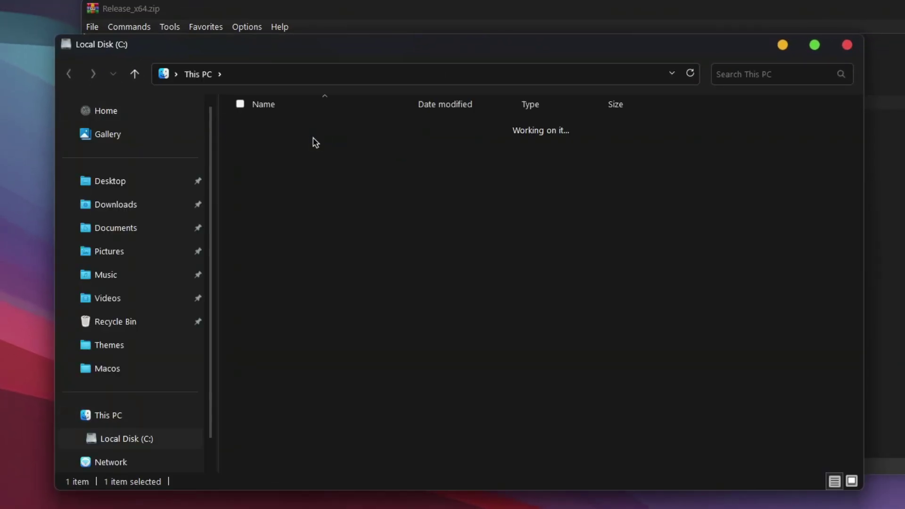
click(282, 147)
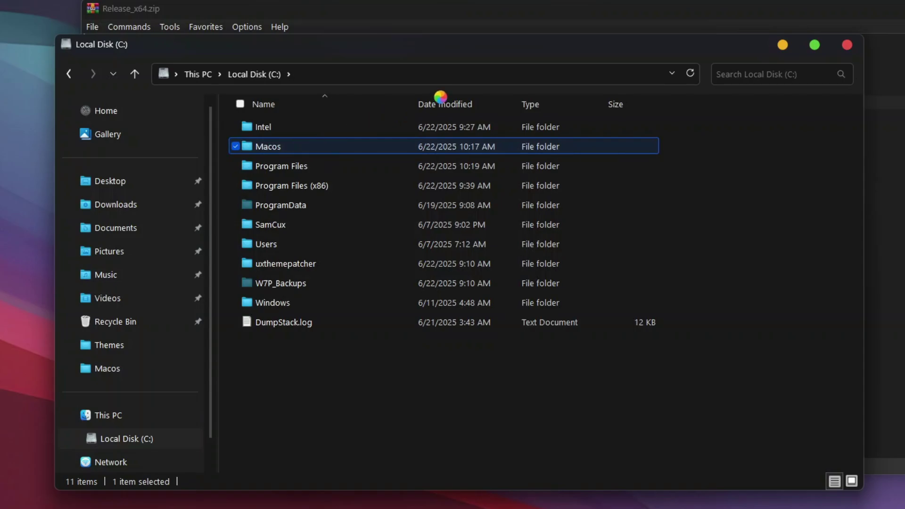
drag(491, 47, 218, 46)
click(844, 285)
click(130, 130)
drag(129, 130, 34, 216)
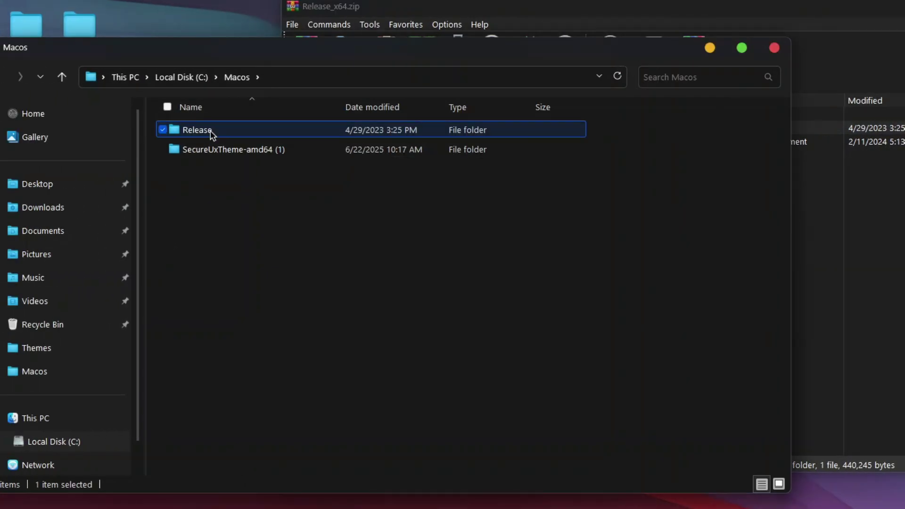
Run register.cmd from the copied Release folder as administrator, allowing it past SmartScreen, and close the Release_x64.zip archive.
double_click(211, 134)
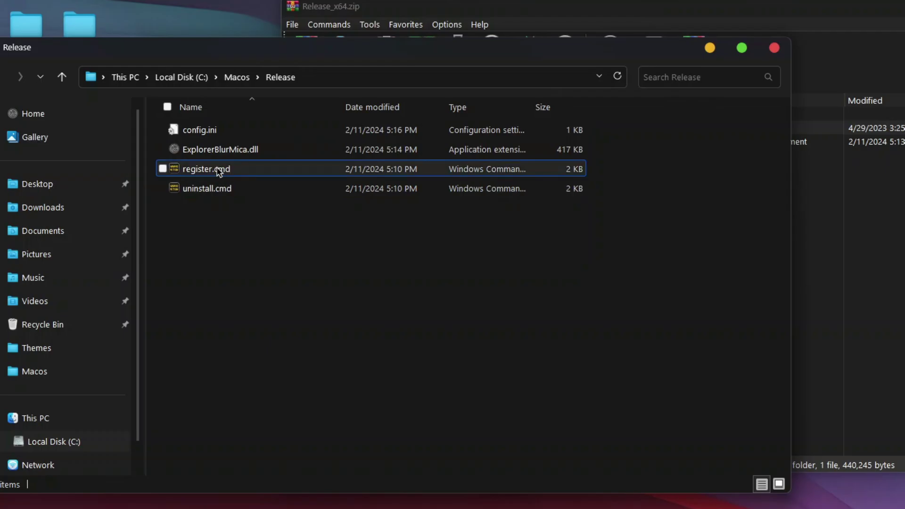
double_click(217, 169)
right_click(222, 173)
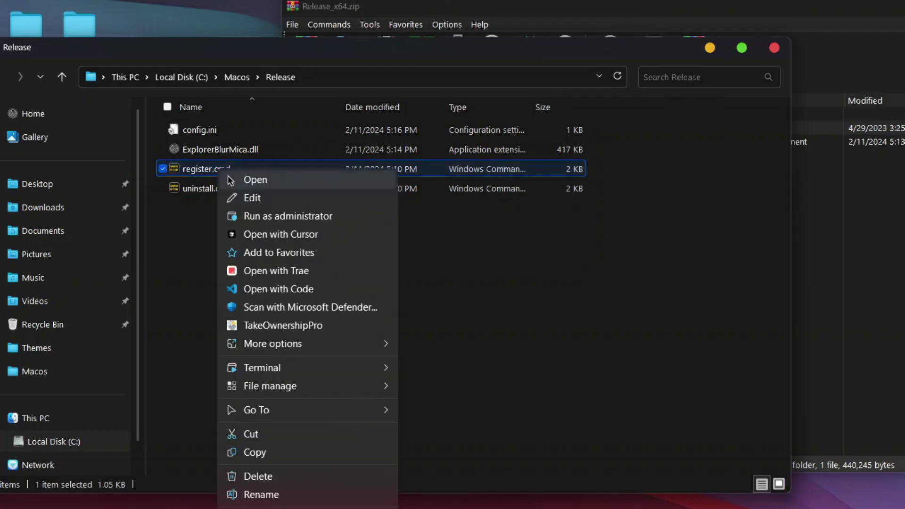
click(293, 216)
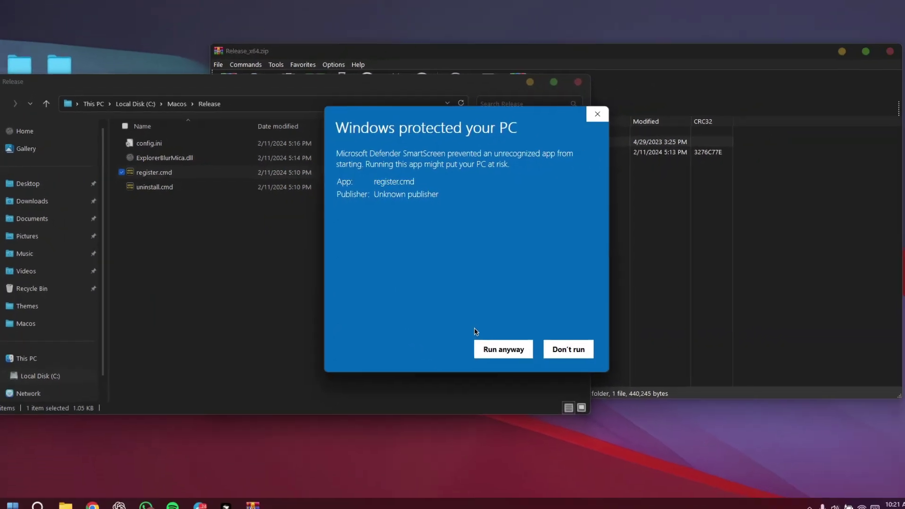
click(493, 350)
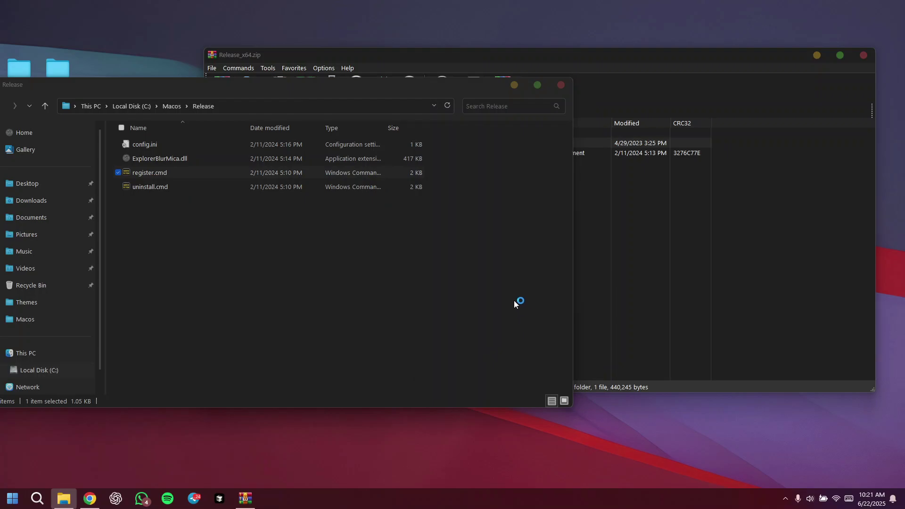
key(Return)
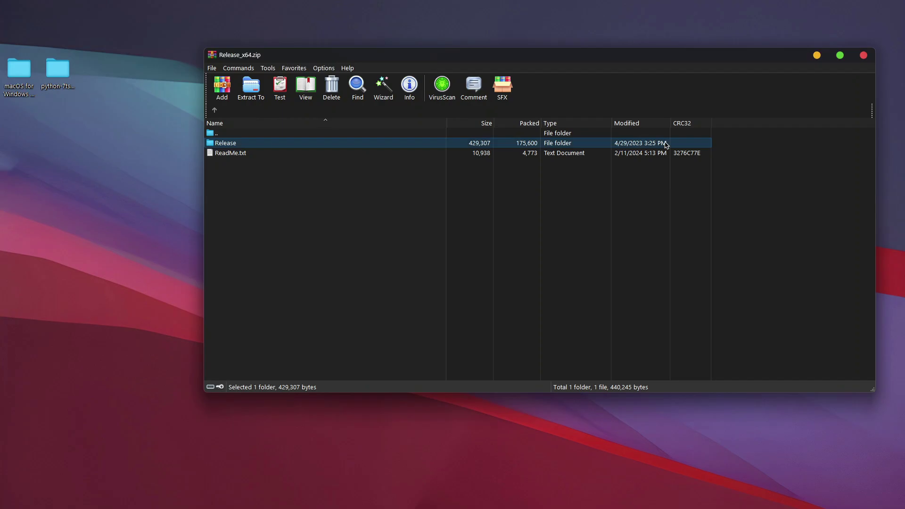
click(864, 55)
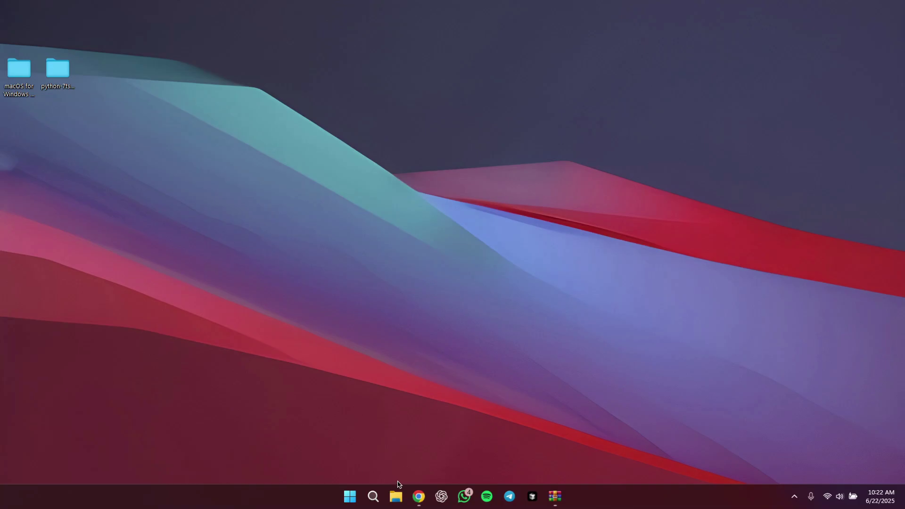
Open a File Explorer window and examine its background and navigation pane, moving the window across the desktop.
click(403, 494)
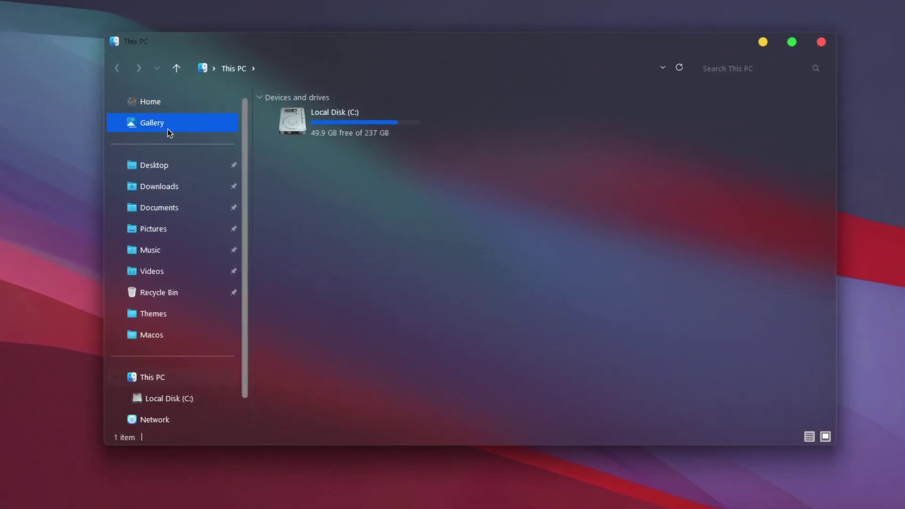
scroll(189, 157, down, 2)
scroll(176, 358, up, 2)
drag(438, 50, 502, 43)
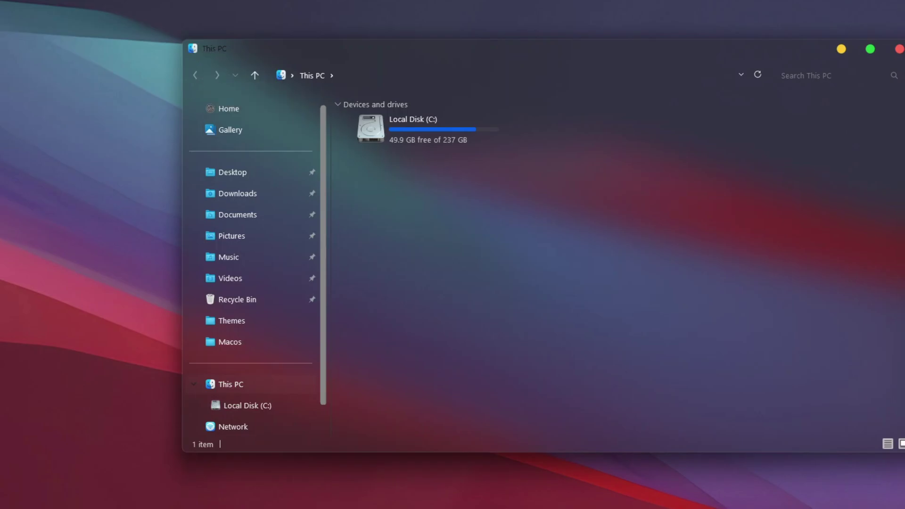
Place Leftsider.zip on the desktop, open it and copy its Leftsider V1.02 folder into C:\Macos.
drag(277, 364, 349, 2)
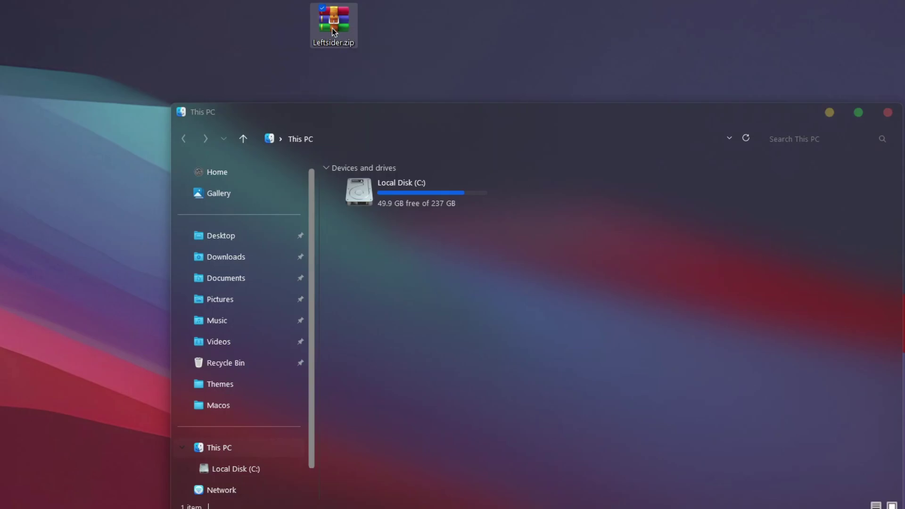
double_click(332, 28)
drag(501, 71, 258, 70)
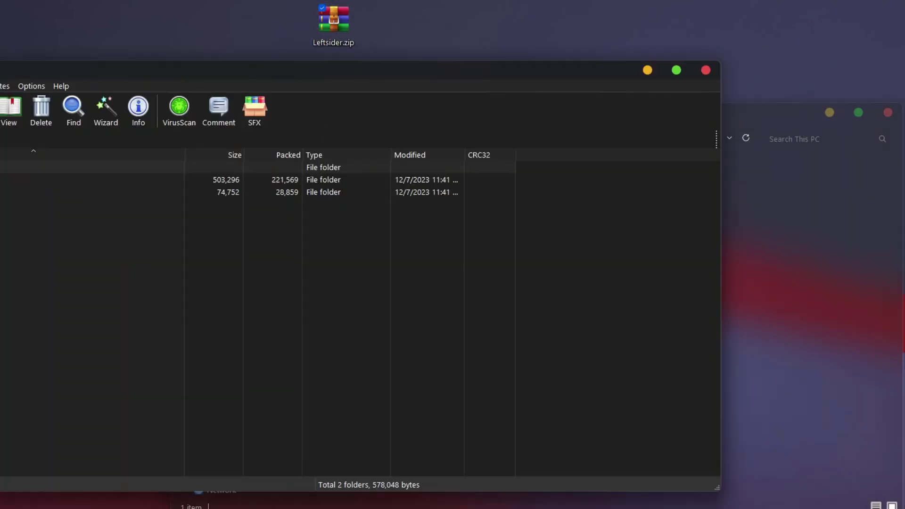
click(799, 317)
double_click(454, 199)
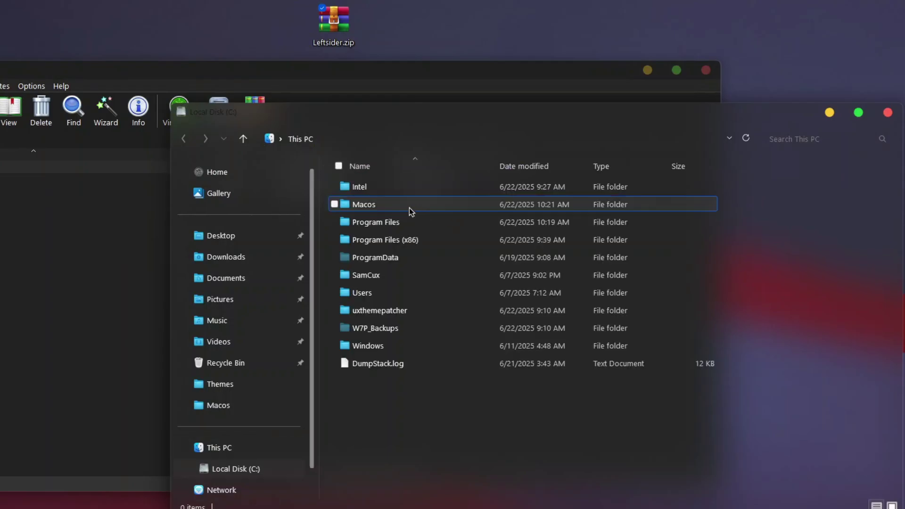
click(389, 205)
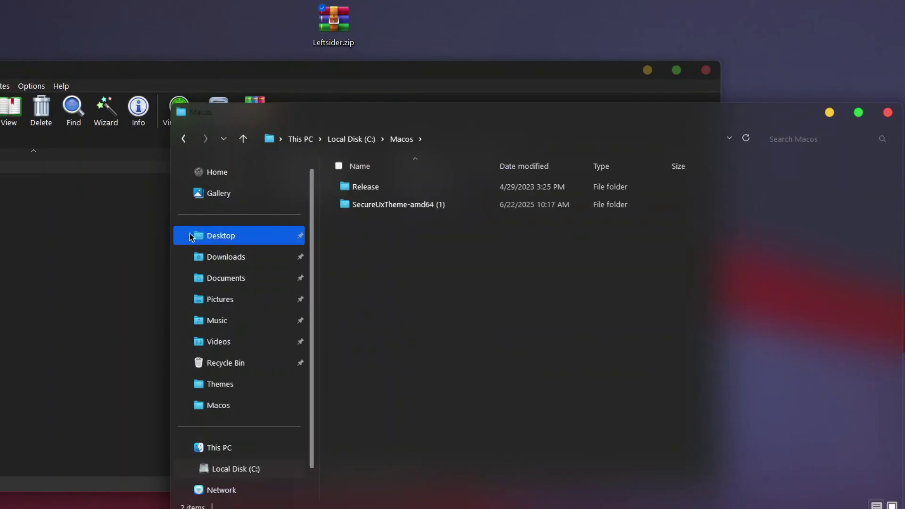
click(48, 181)
drag(20, 182, 794, 279)
click(808, 331)
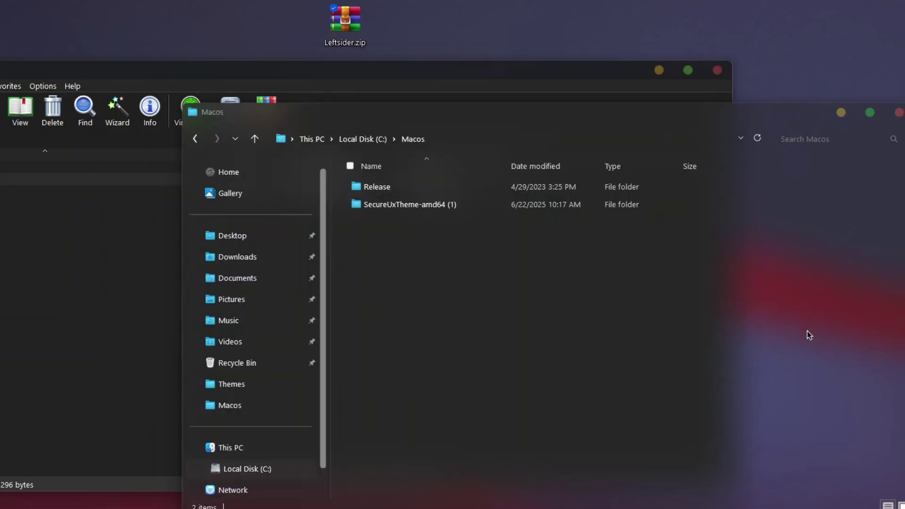
Run leftsider.exe from the Leftsider V1.02 folder in C:\Macos.
click(405, 188)
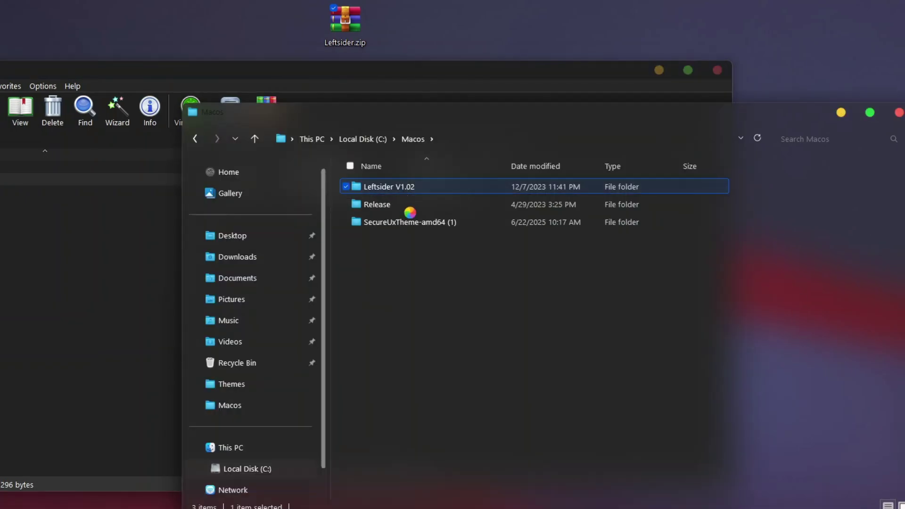
key(Return)
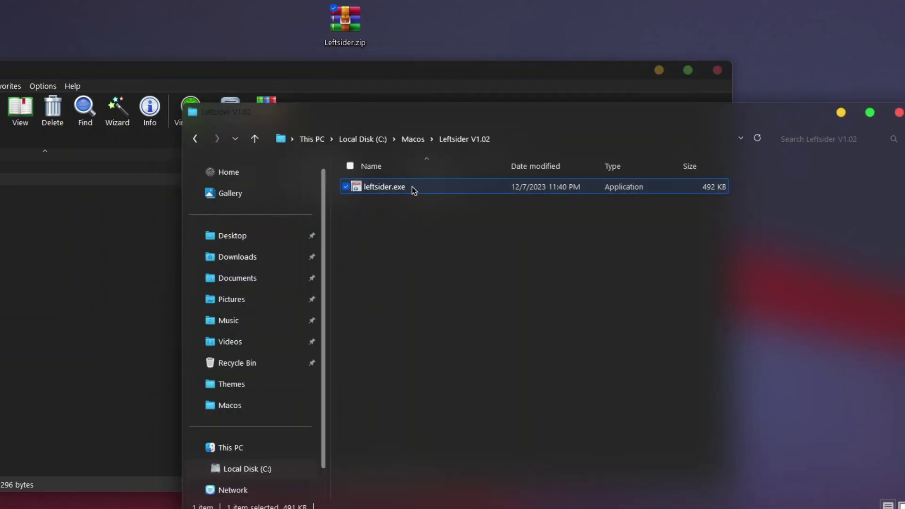
right_click(427, 193)
click(488, 216)
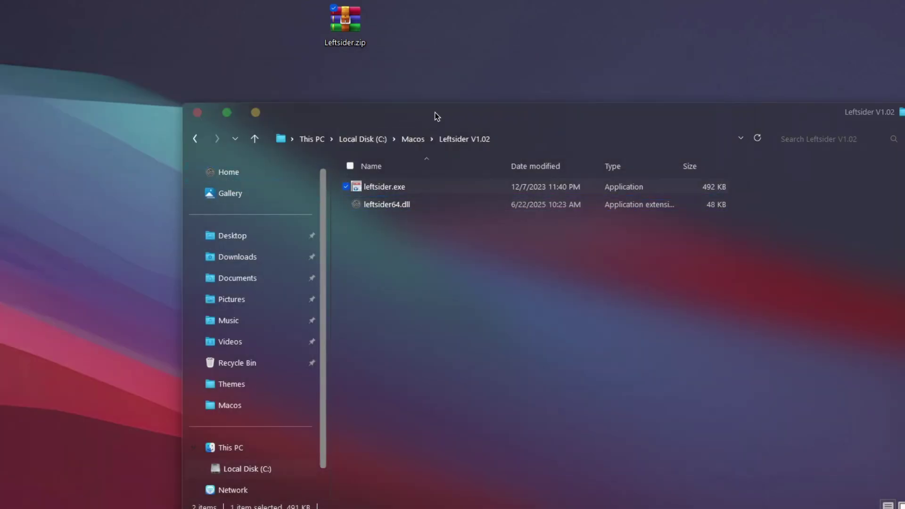
Examine the title bar layout while moving the Explorer window and opening the Desktop folder, and close the window.
drag(437, 117, 331, 123)
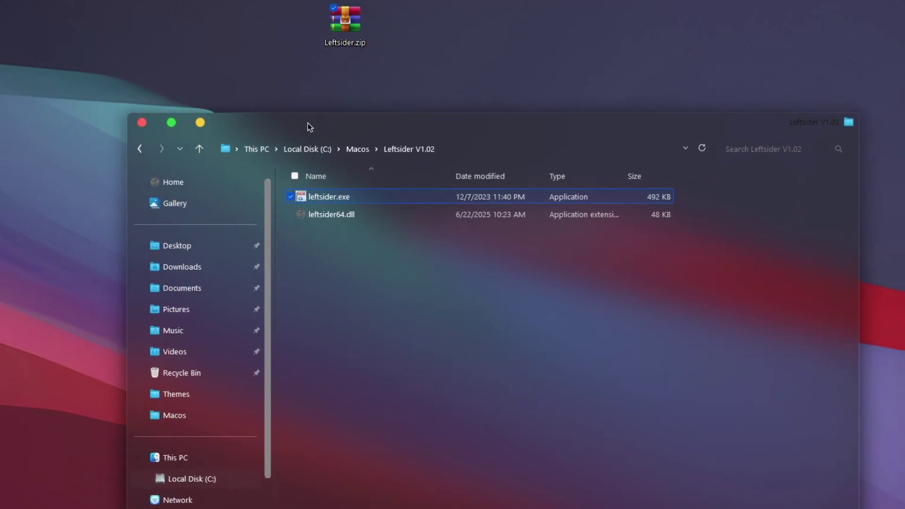
click(203, 246)
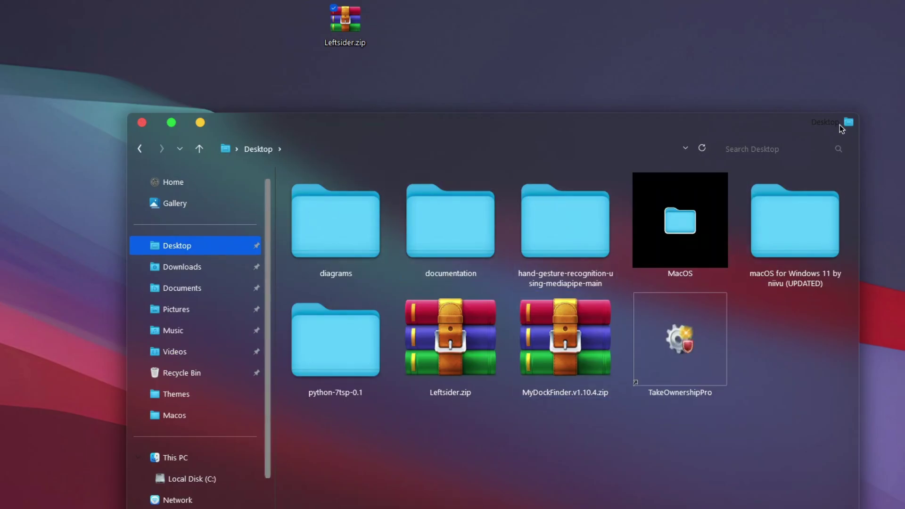
click(142, 122)
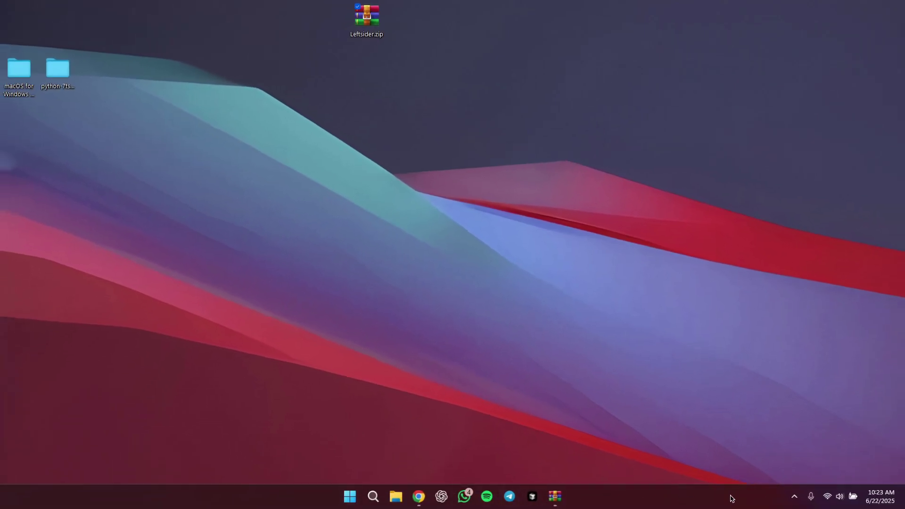
Place MyDockFinder.v1.10.4.zip on the desktop and extract it with WinRAR into a folder of the same name.
drag(470, 208, 483, 176)
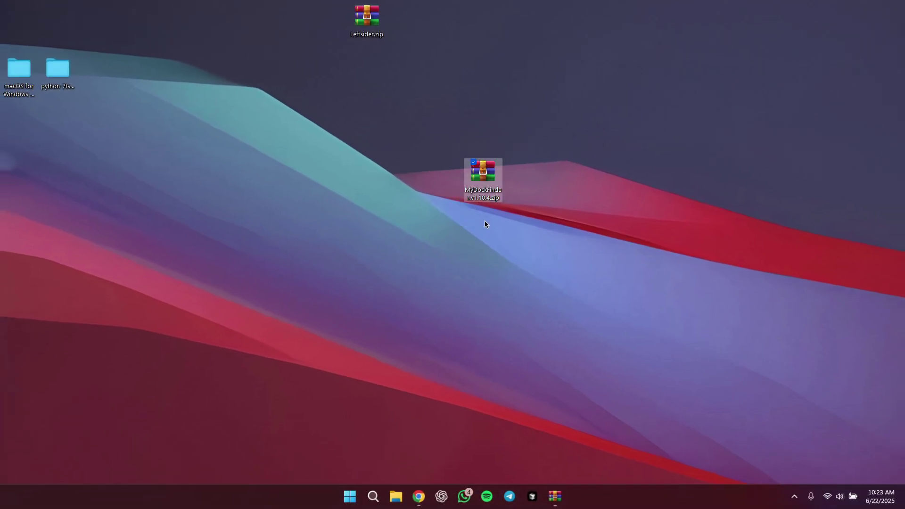
right_click(489, 179)
mouse_move(556, 198)
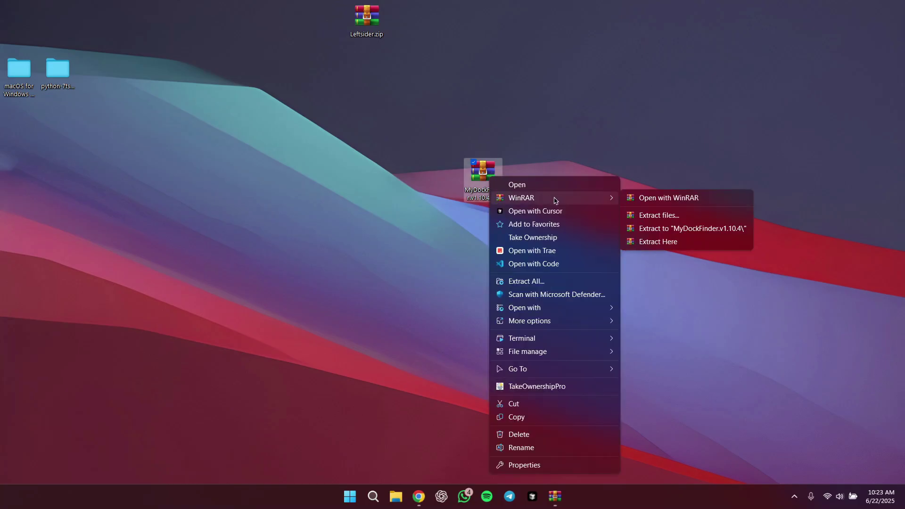
click(705, 230)
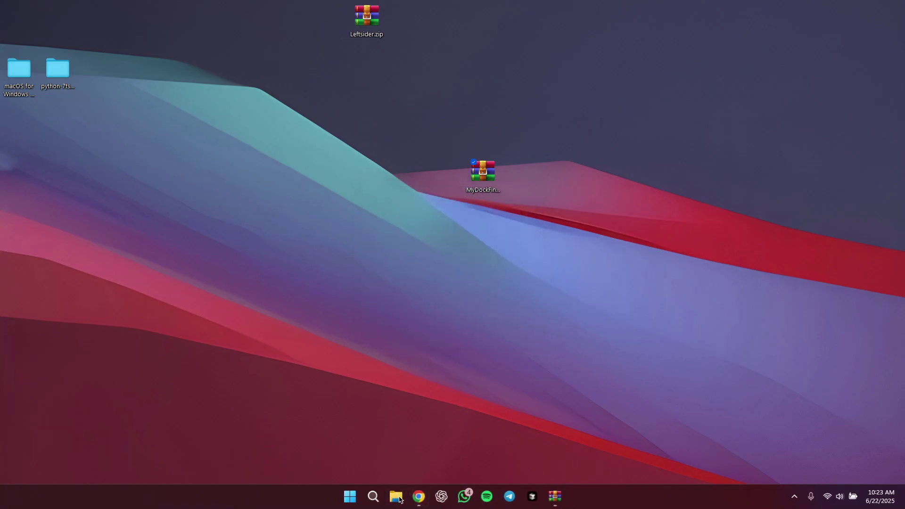
Move the extracted MyDockFinder.v1.10.4 folder from the desktop into C:\Macos and open it there.
key(super+e)
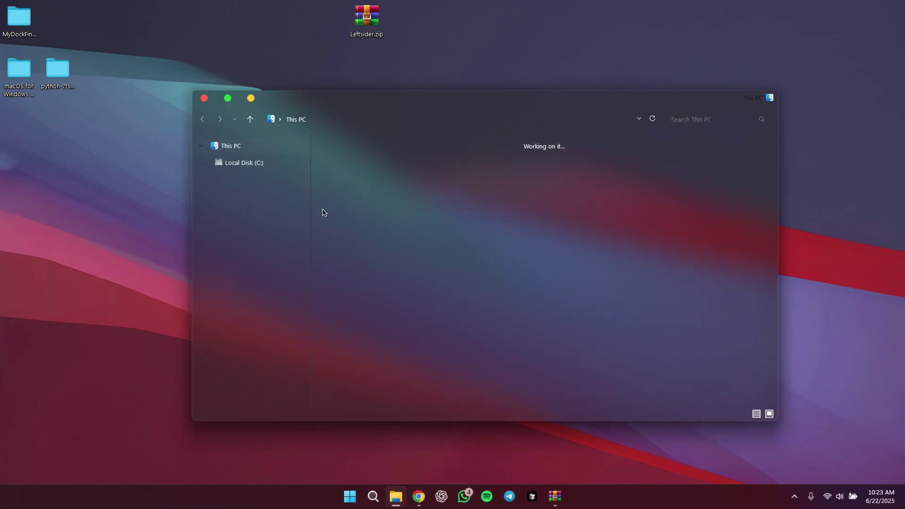
click(368, 168)
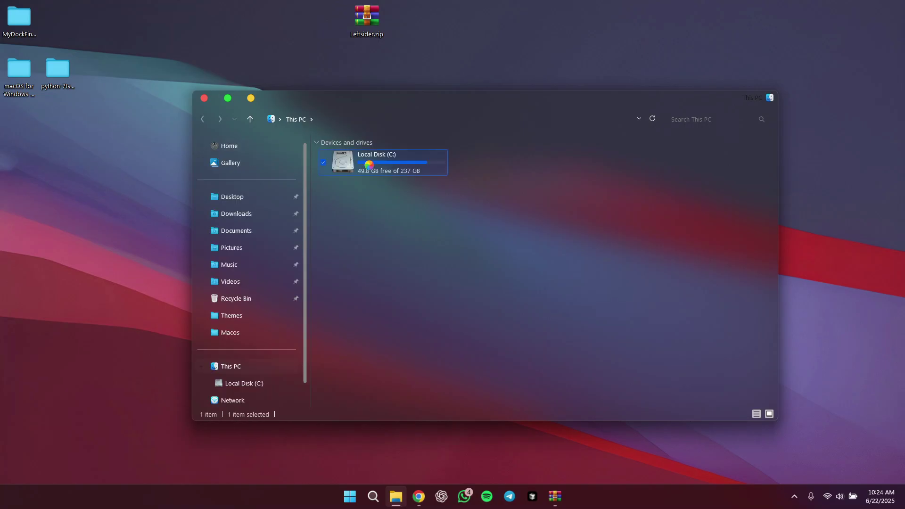
double_click(368, 164)
double_click(365, 178)
click(29, 19)
drag(30, 19, 380, 247)
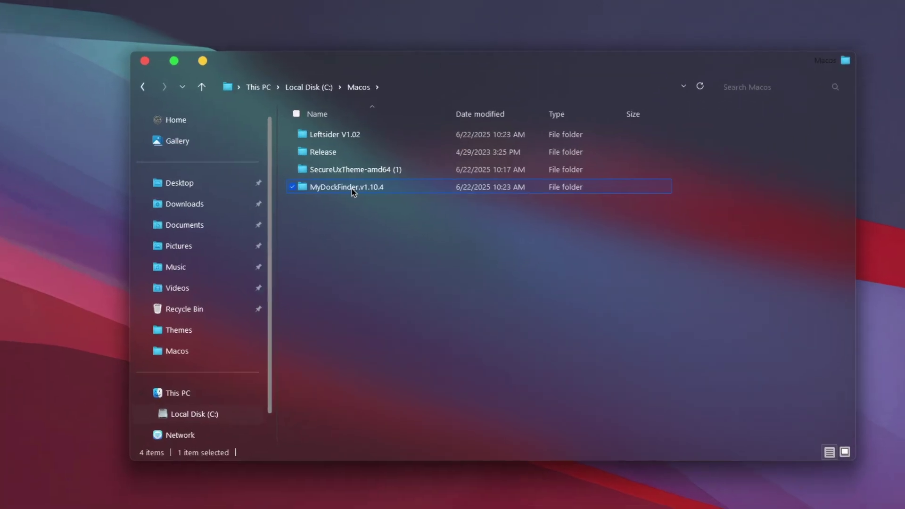
double_click(351, 187)
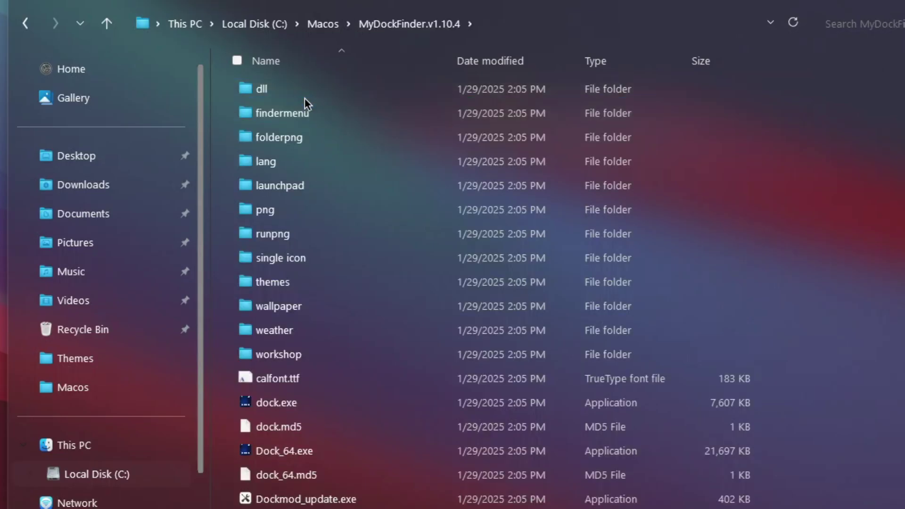
Run Dock_64.exe from the MyDockFinder.v1.10.4 folder as administrator and close the Explorer window.
click(291, 446)
right_click(333, 451)
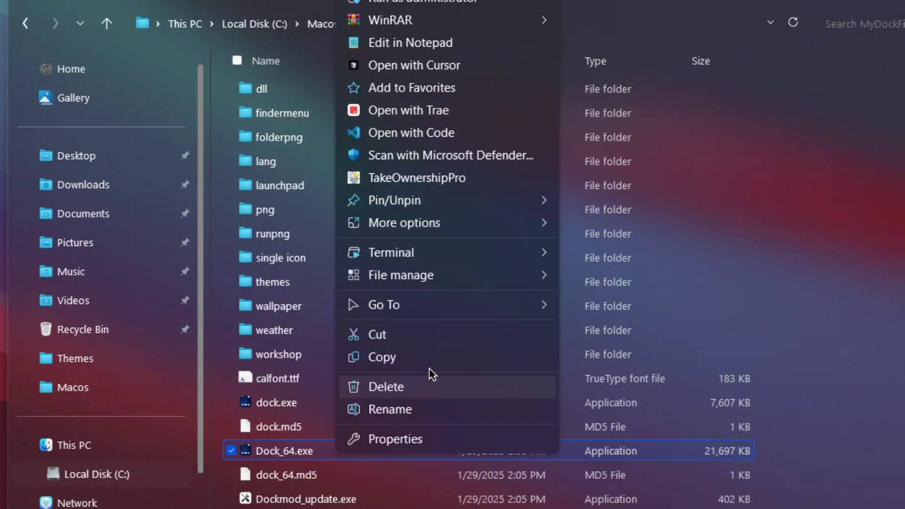
click(460, 3)
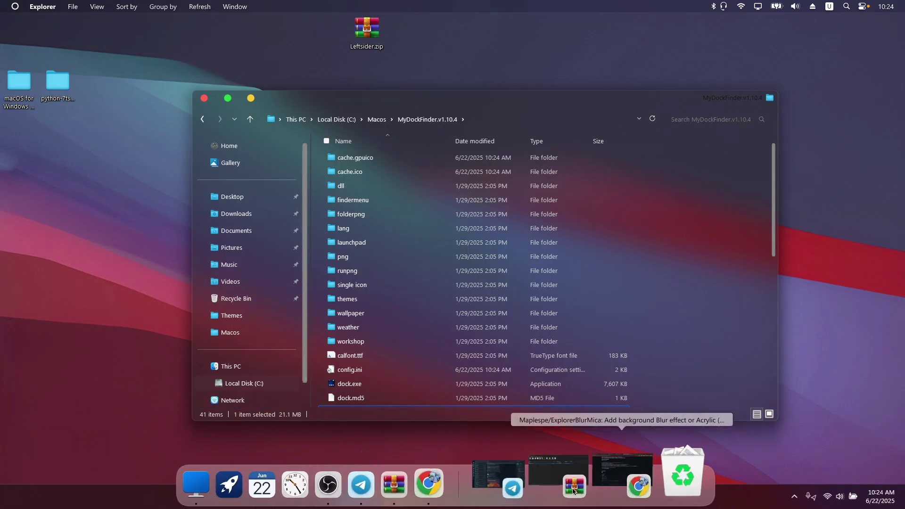
click(204, 98)
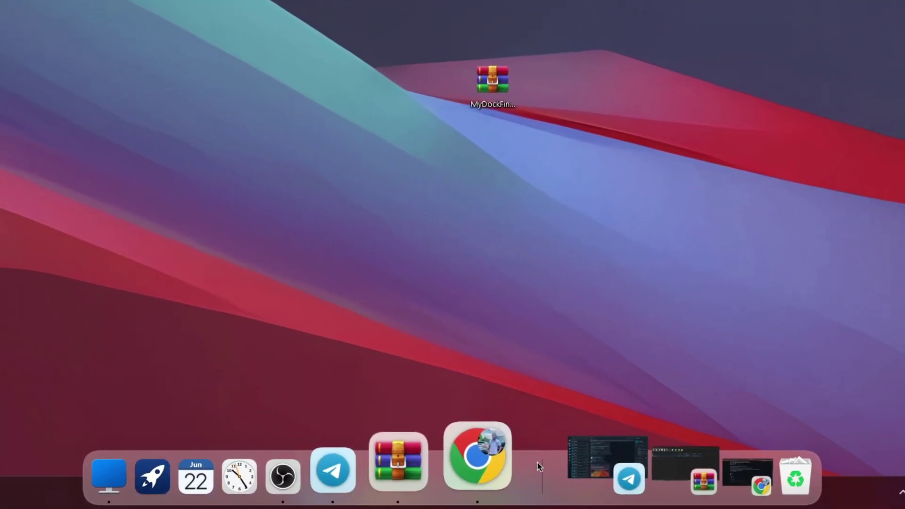
Open the dock's preferences and set the General appearance to Follow OS with the multicolor accent color.
right_click(538, 465)
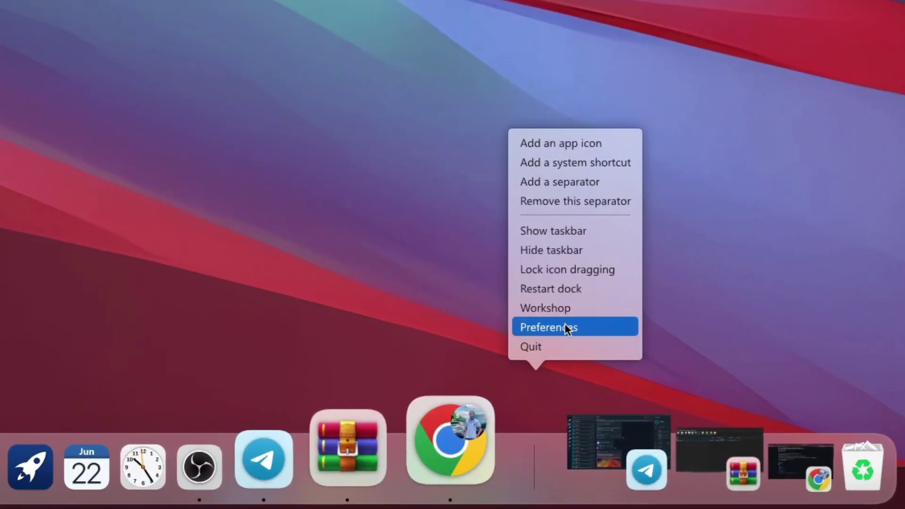
click(807, 241)
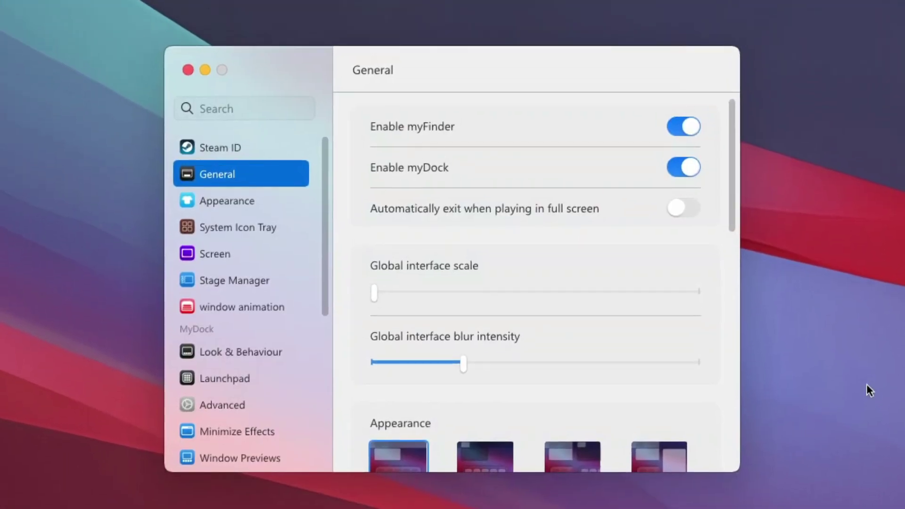
scroll(471, 189, down, 10)
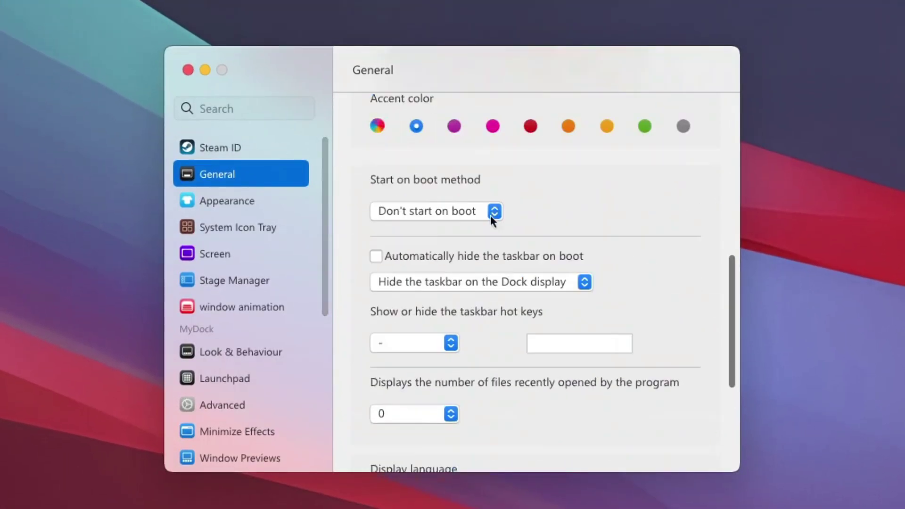
scroll(646, 298, up, 10)
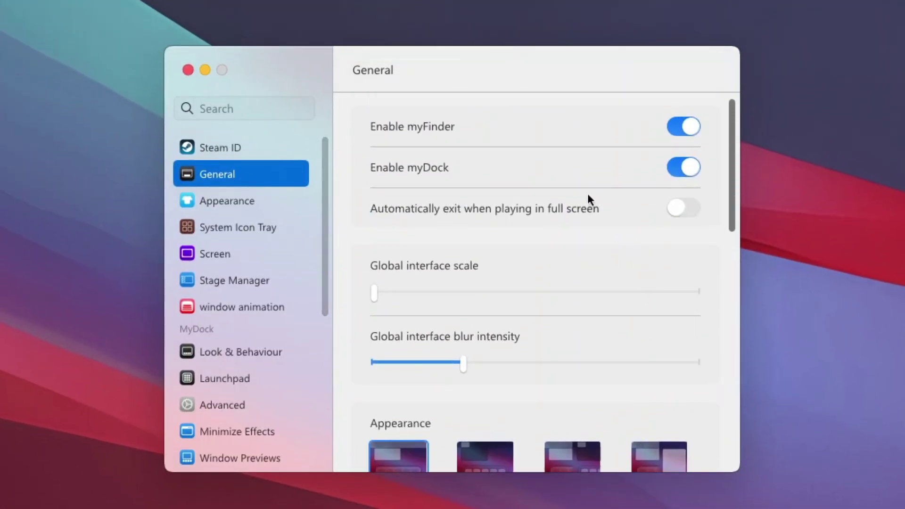
scroll(591, 191, down, 5)
click(665, 185)
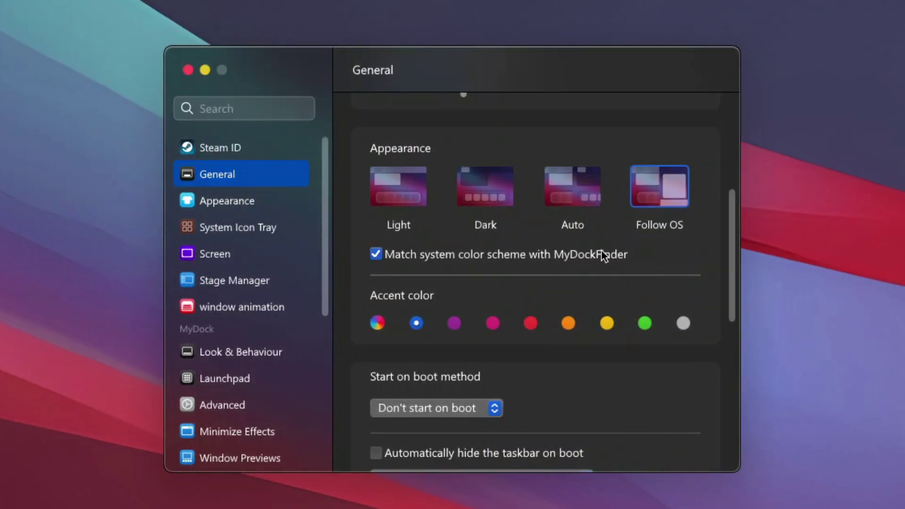
scroll(589, 247, down, 3)
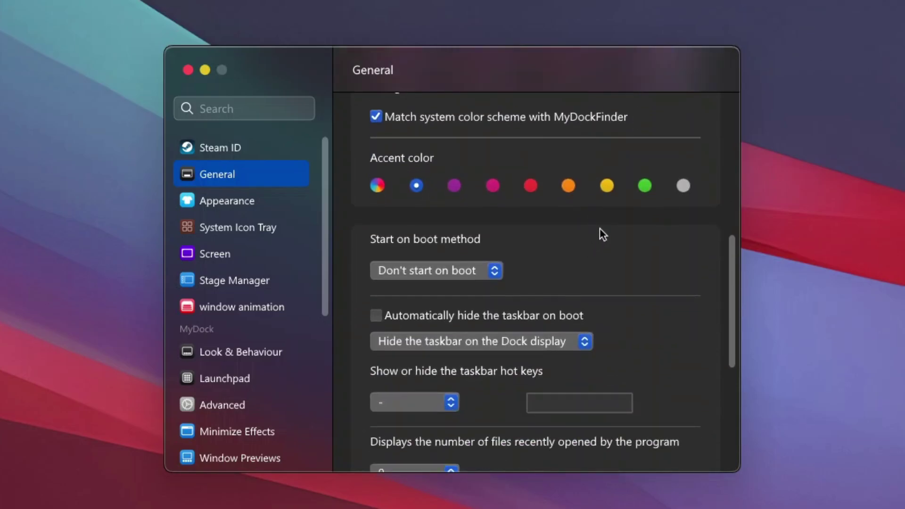
click(378, 186)
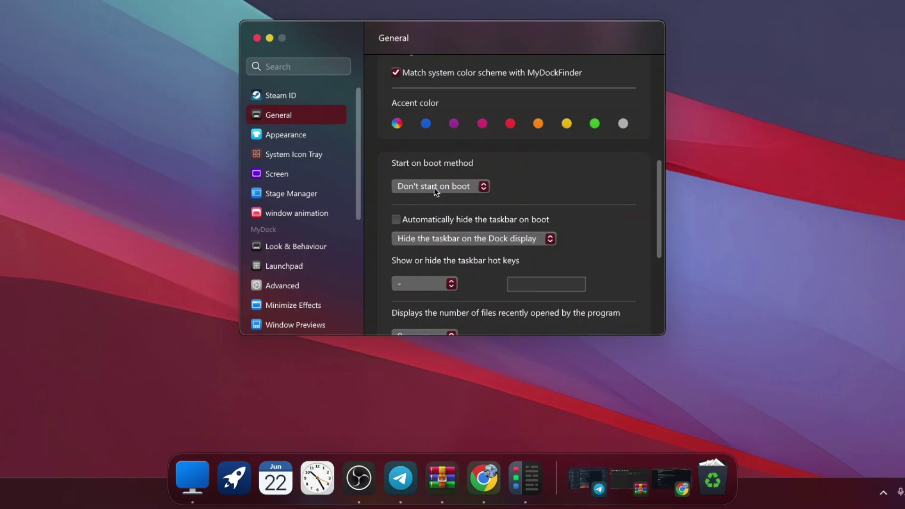
Set the start on boot method to Start as a service and automatically hide the taskbar on the Dock display on boot.
click(434, 187)
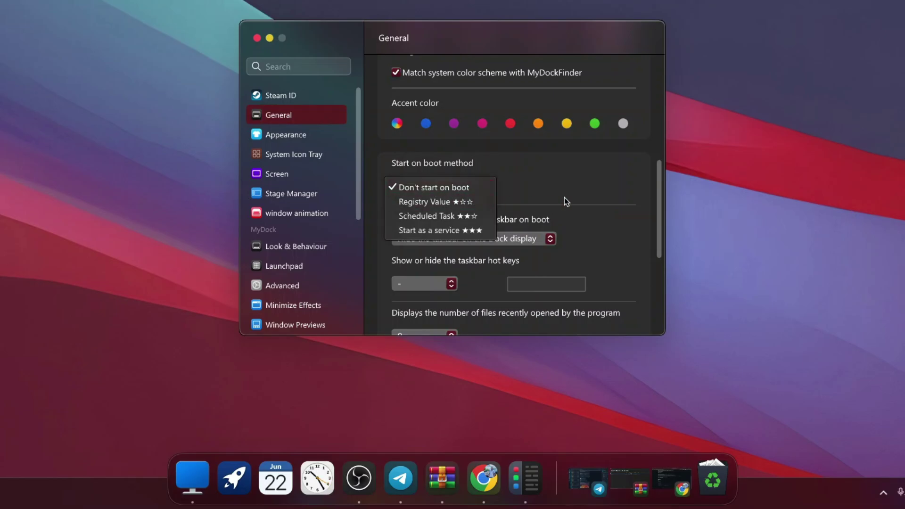
click(452, 232)
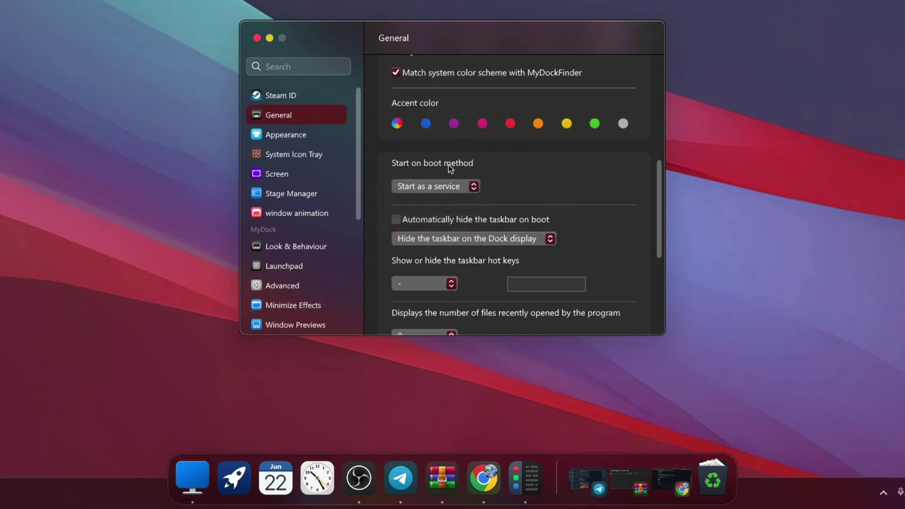
click(396, 221)
click(450, 238)
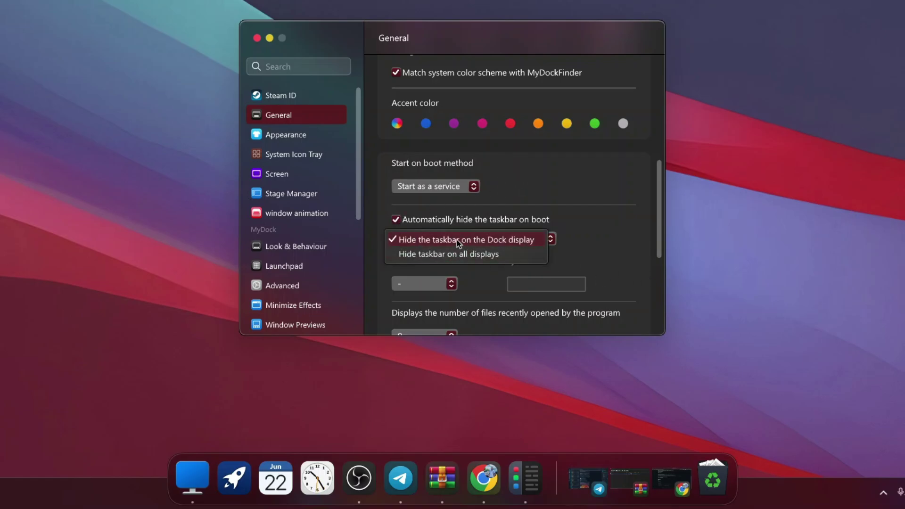
click(501, 239)
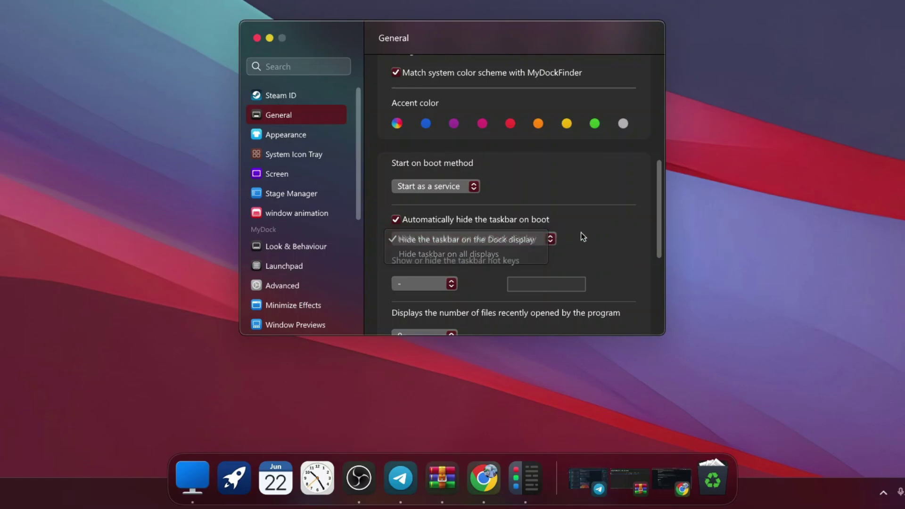
click(480, 244)
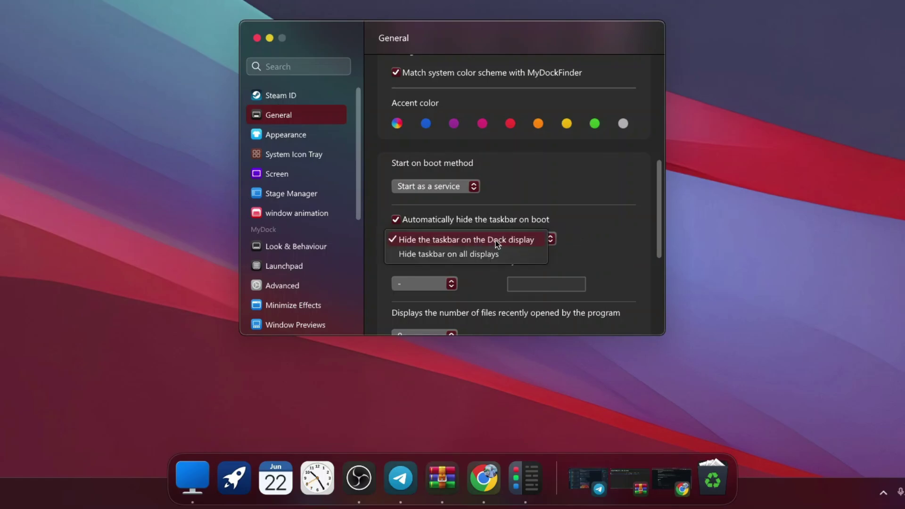
click(440, 241)
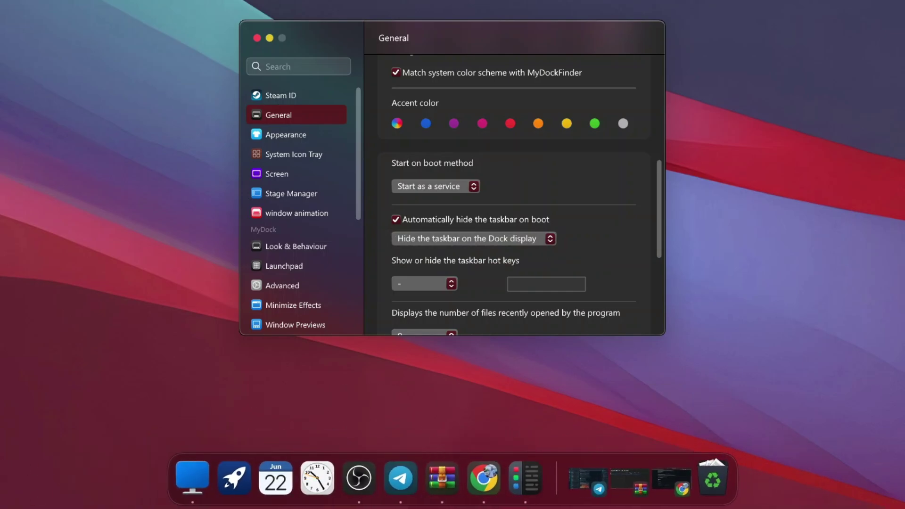
Examine the remaining General settings and the options for Screen, Appearance and Stage Manager.
scroll(597, 193, down, 5)
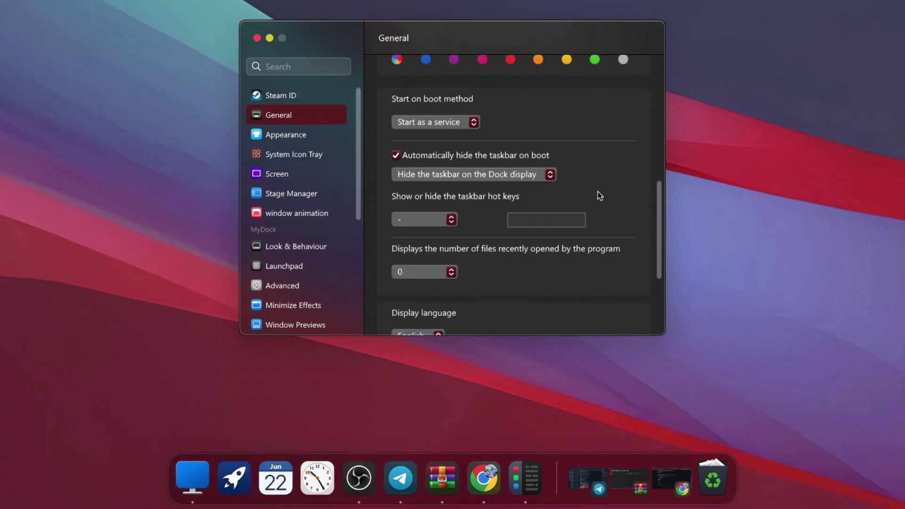
click(301, 174)
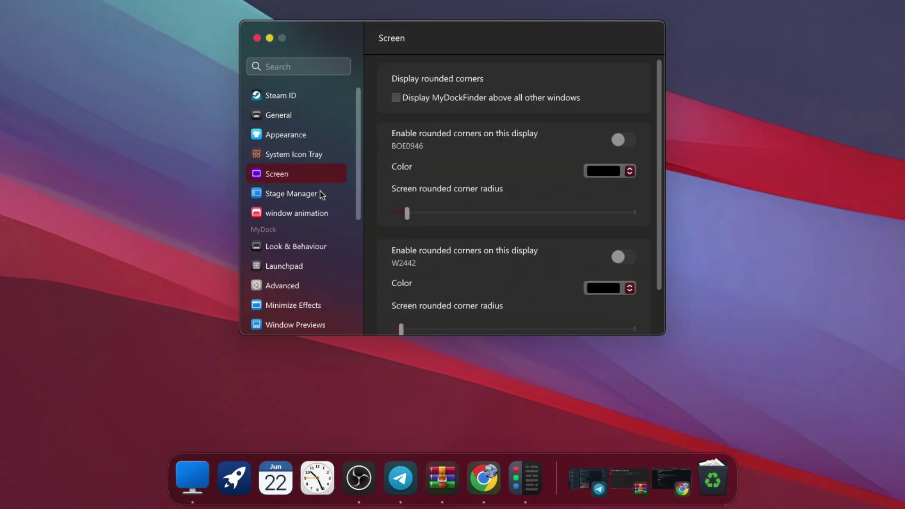
click(296, 116)
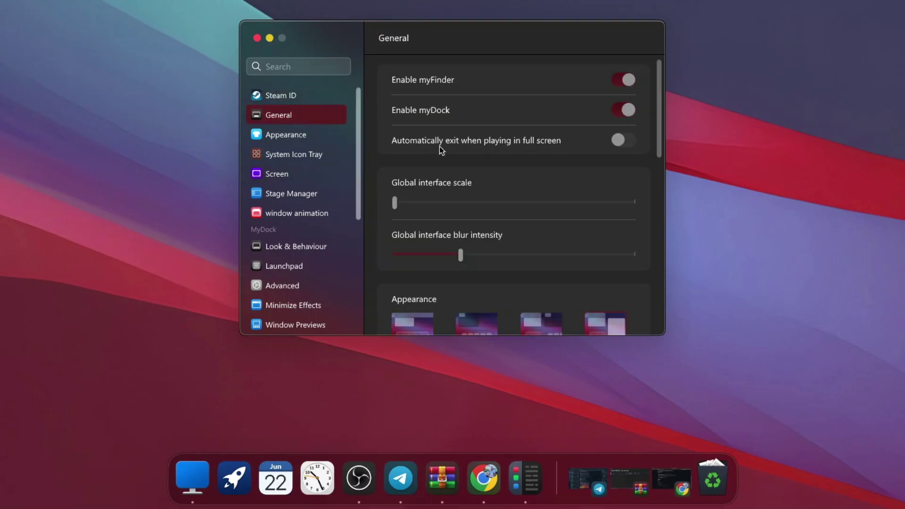
scroll(439, 147, down, 10)
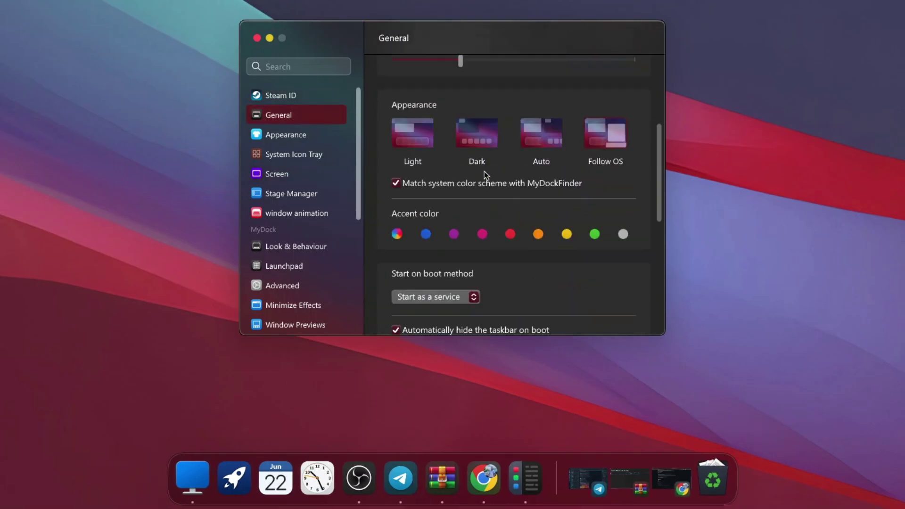
click(299, 136)
click(284, 195)
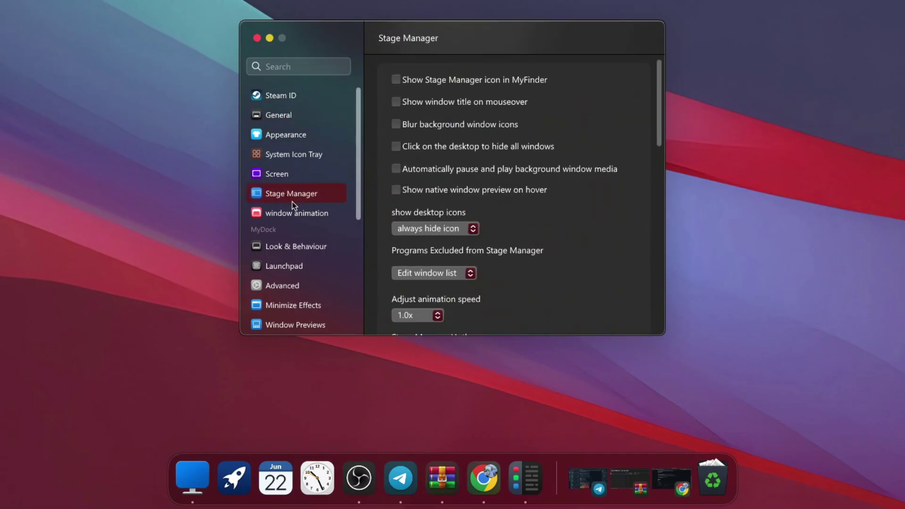
scroll(484, 125, down, 6)
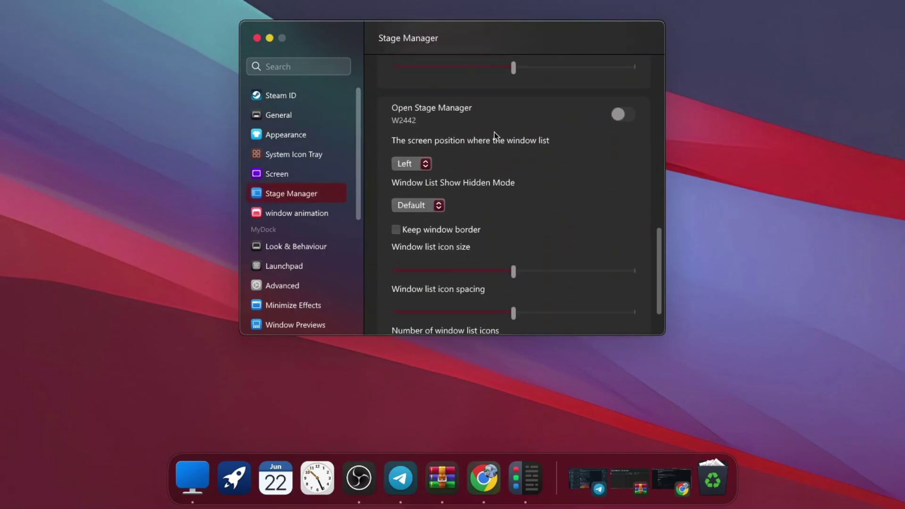
scroll(558, 188, up, 2)
scroll(556, 188, up, 5)
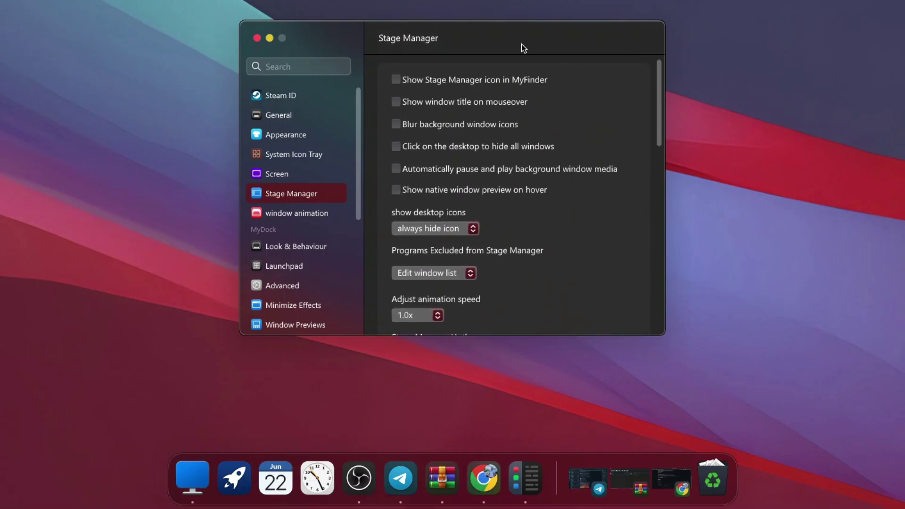
scroll(455, 262, down, 3)
scroll(490, 236, up, 1)
Try out Stage Manager on the W2442 display and switch it back off.
scroll(544, 153, down, 7)
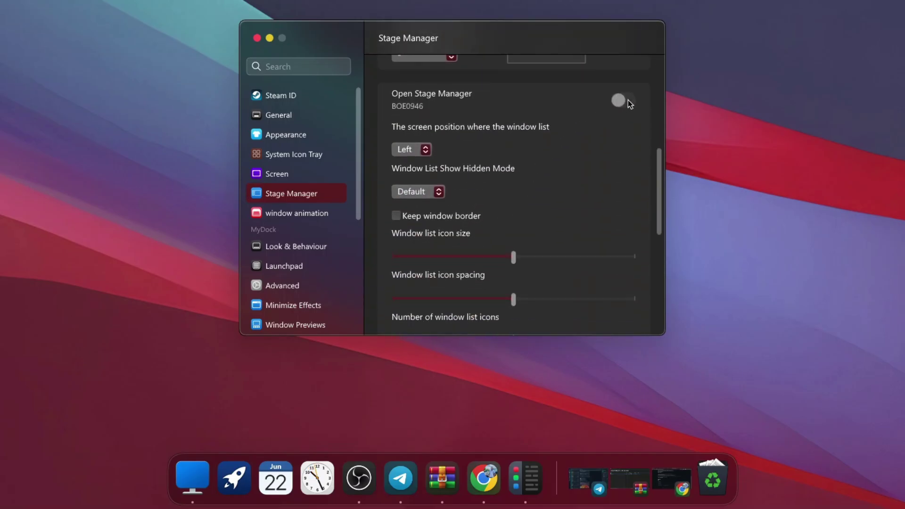
scroll(623, 118, down, 5)
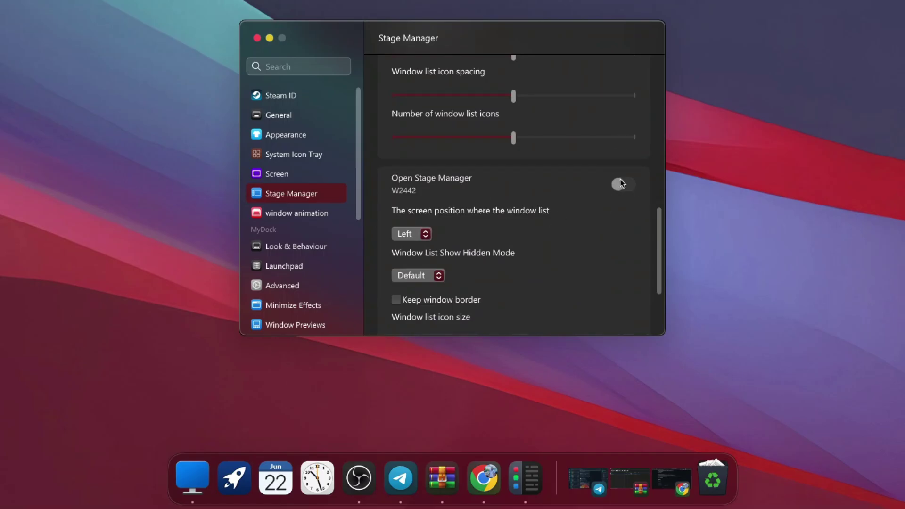
click(620, 184)
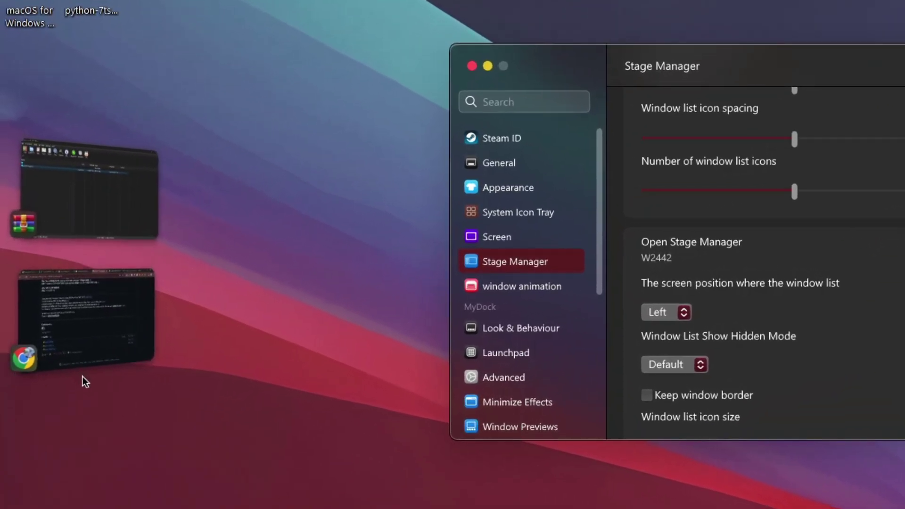
click(709, 192)
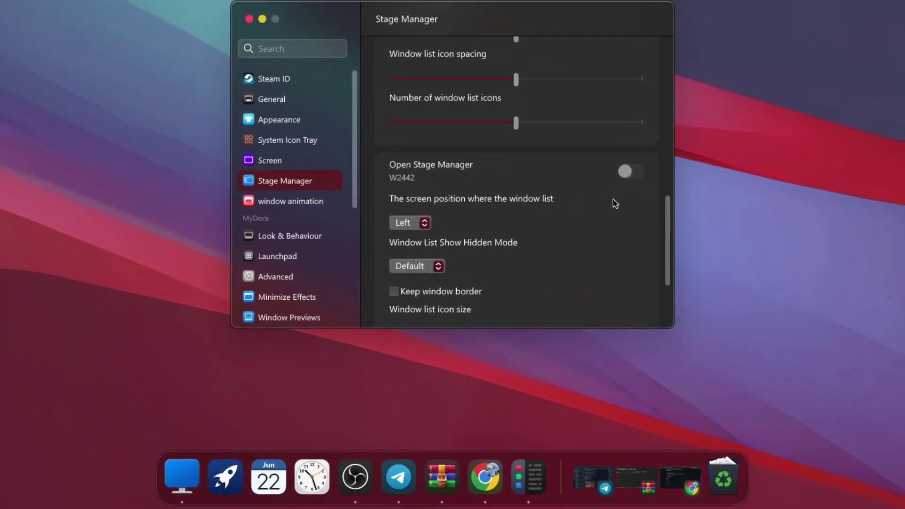
Preview the third and first window opening animation effects in the window animation settings.
click(285, 206)
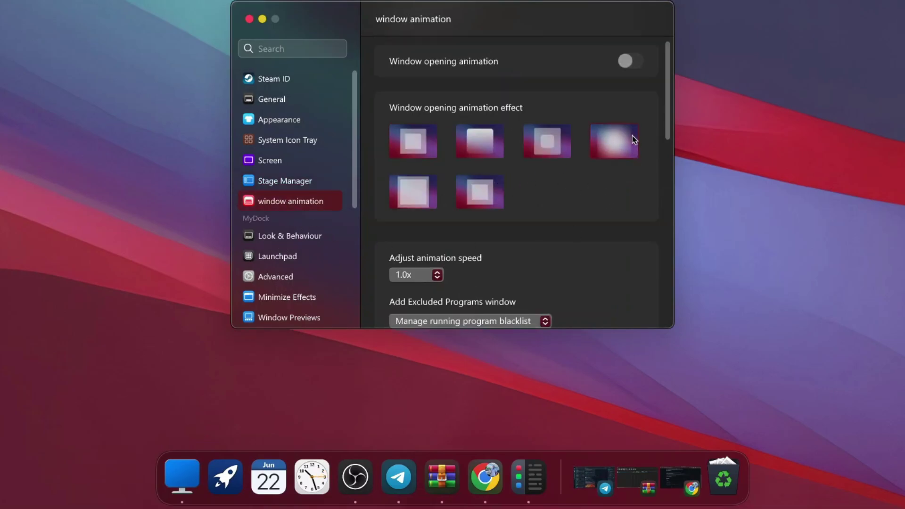
click(539, 142)
click(404, 142)
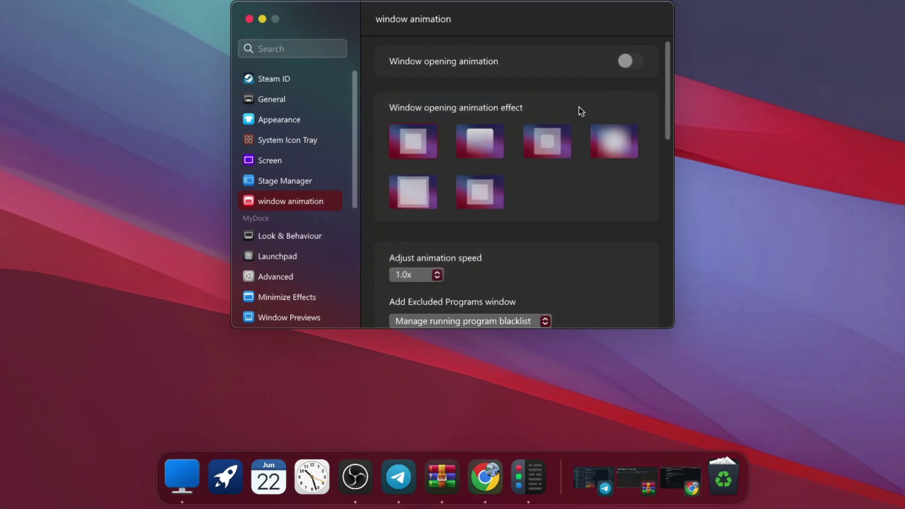
scroll(594, 198, down, 5)
scroll(588, 216, up, 4)
click(417, 105)
Choose the first window close animation effect and enable the window close animation.
scroll(519, 163, down, 5)
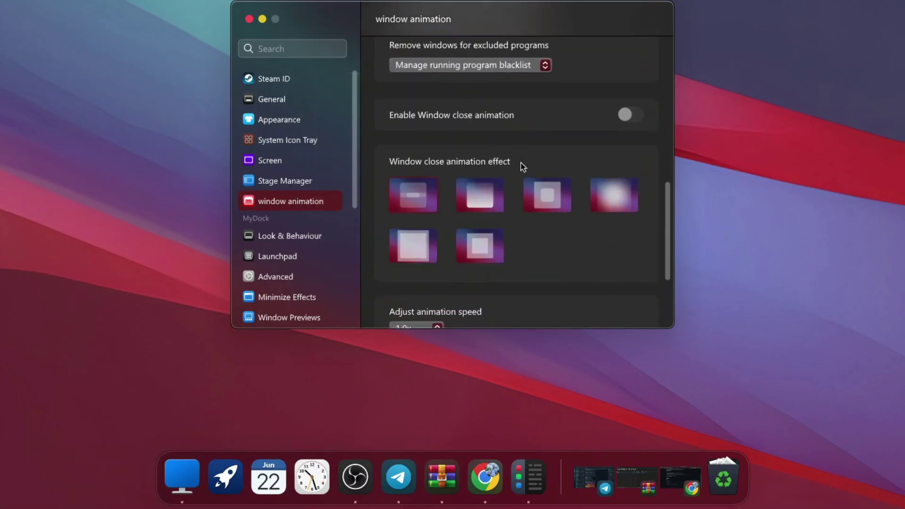
click(407, 178)
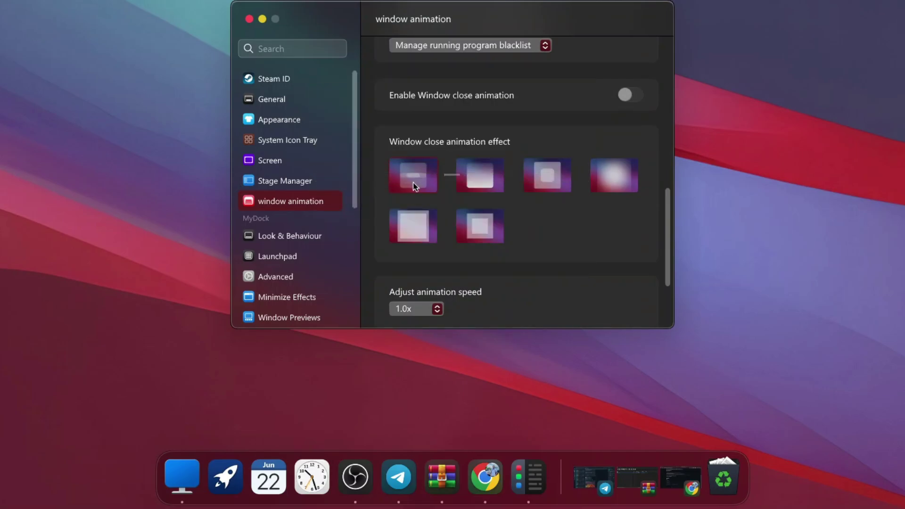
click(409, 175)
click(413, 178)
click(631, 98)
Slightly reduce the dock's icon size in the MyDock Look & Behaviour settings.
scroll(290, 202, down, 3)
scroll(283, 151, up, 1)
click(270, 106)
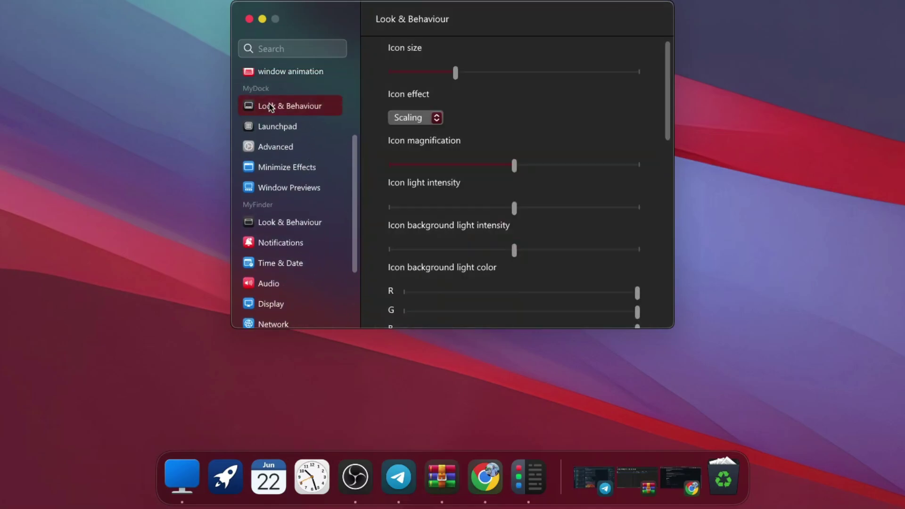
drag(457, 76, 451, 77)
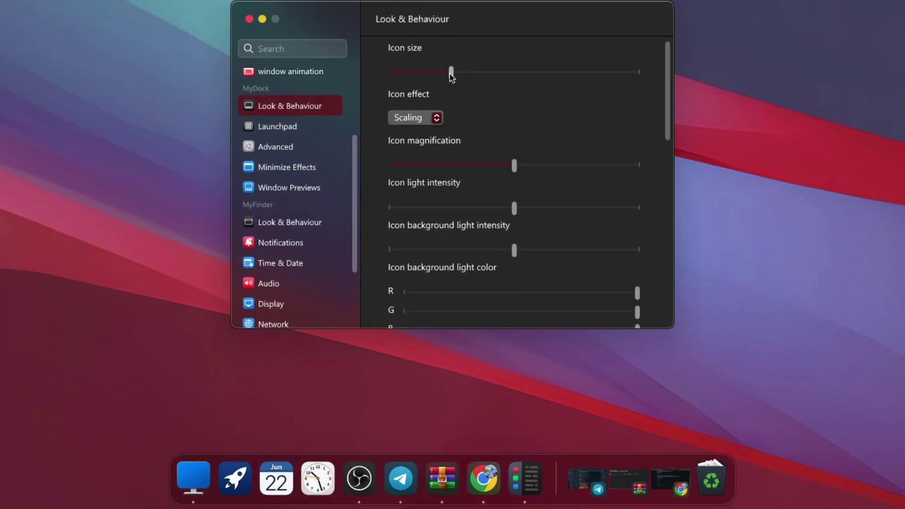
Review the dock's icon effect options, keeping Scaling, and reduce the icon magnification to about a quarter of its range.
click(437, 120)
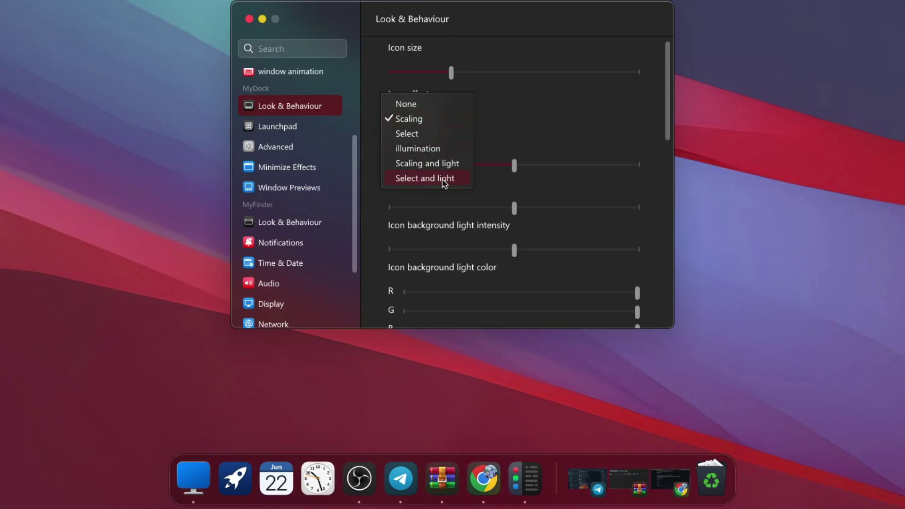
click(467, 104)
click(430, 118)
click(413, 131)
drag(514, 165, 449, 151)
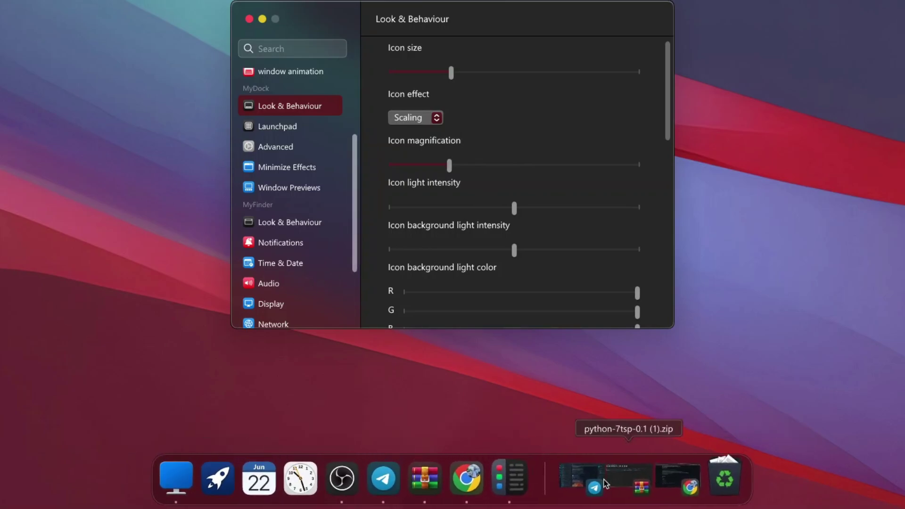
Review the remaining MyDock Look & Behaviour options and the Advanced settings through Dock layout backup, and close the preferences.
scroll(612, 197, down, 10)
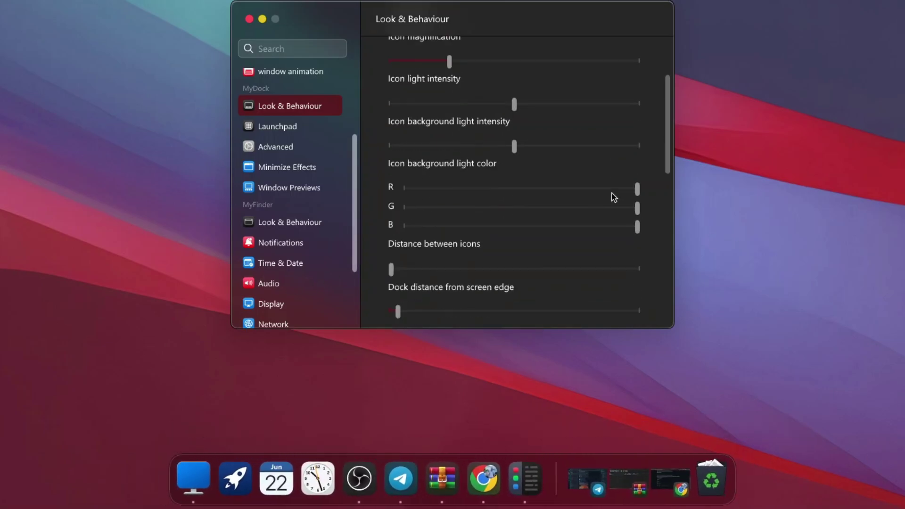
click(293, 147)
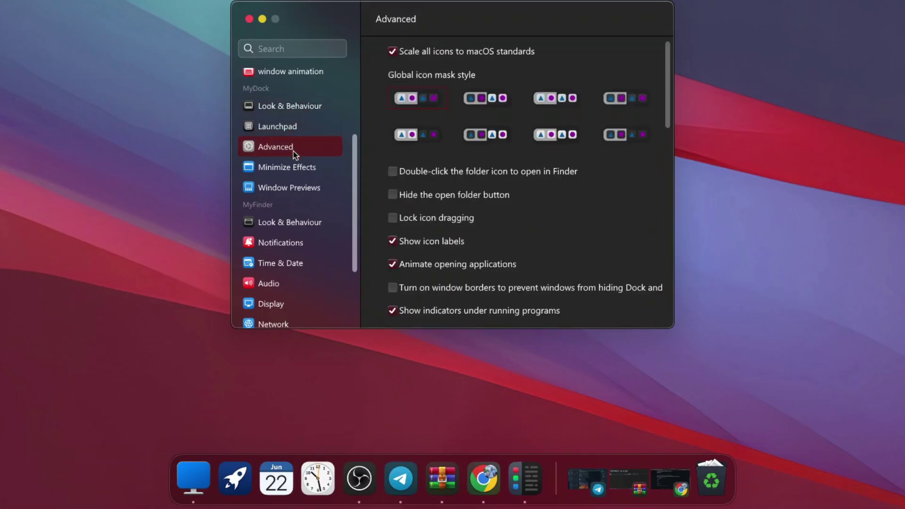
click(637, 94)
scroll(490, 145, down, 10)
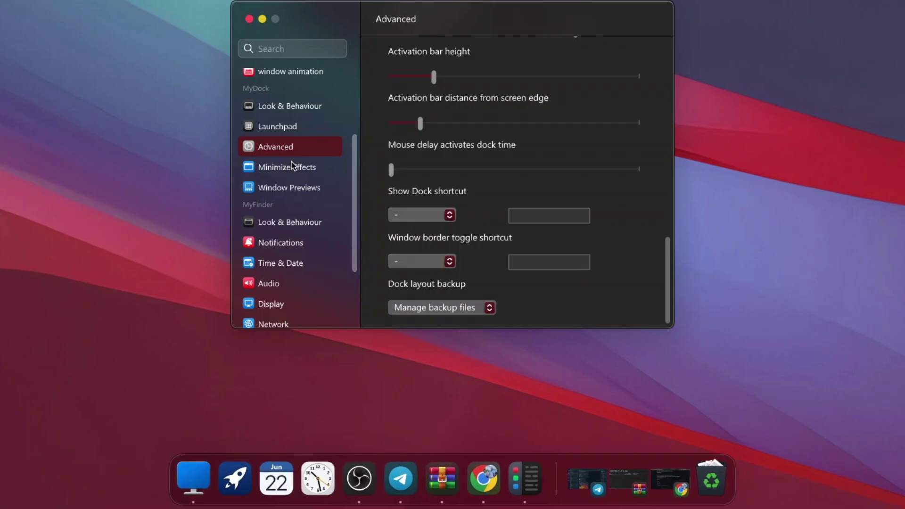
scroll(293, 248, down, 5)
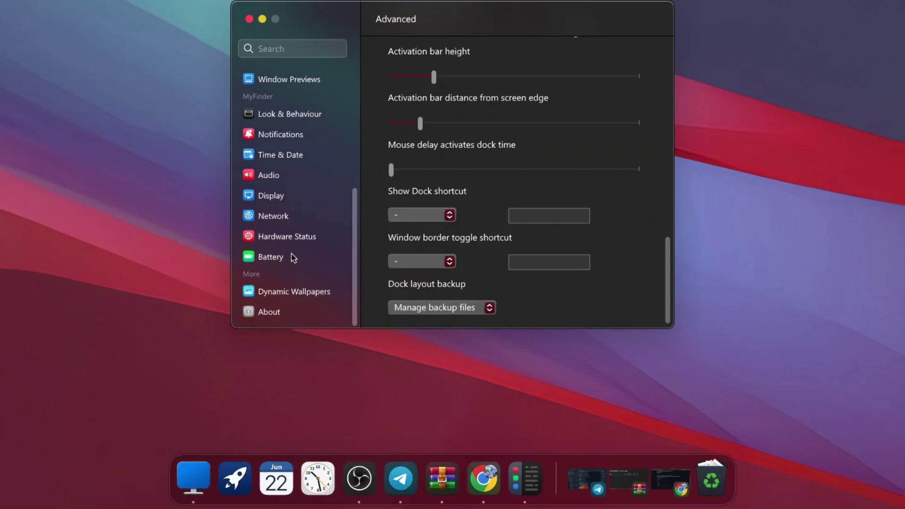
click(254, 31)
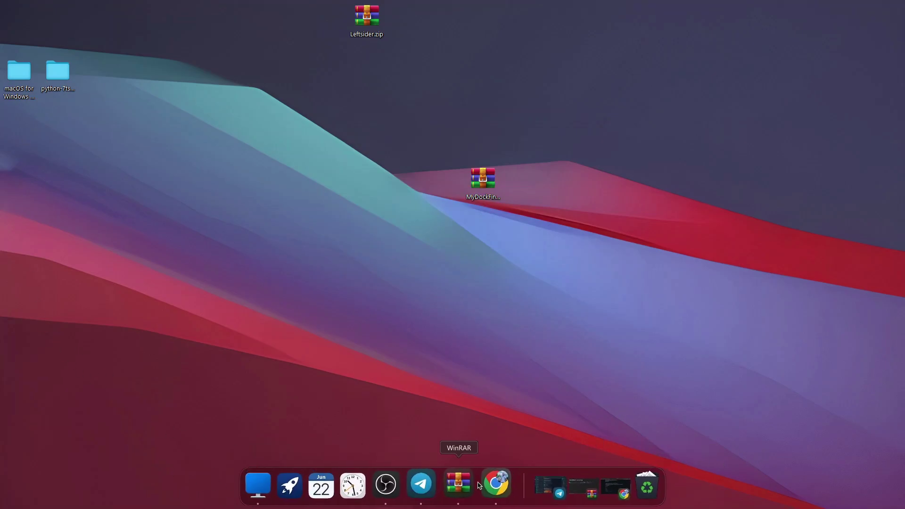
Switch to Chrome and search Google for "macos tahoe wallpaper".
click(504, 490)
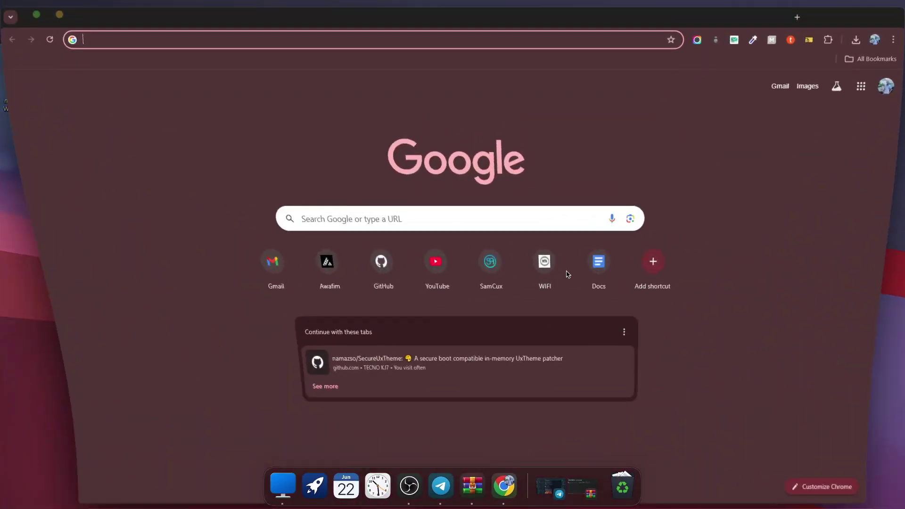
click(121, 38)
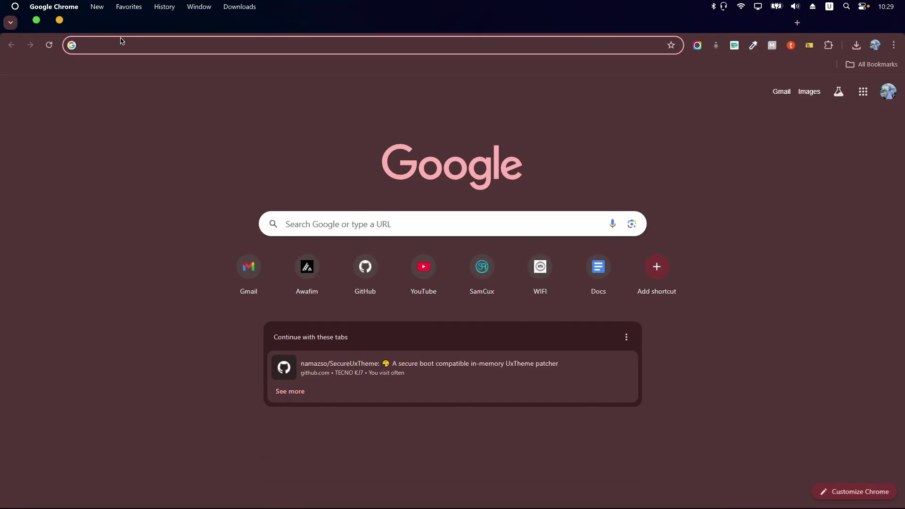
text(macos tahoe wallpaper)
key(Return)
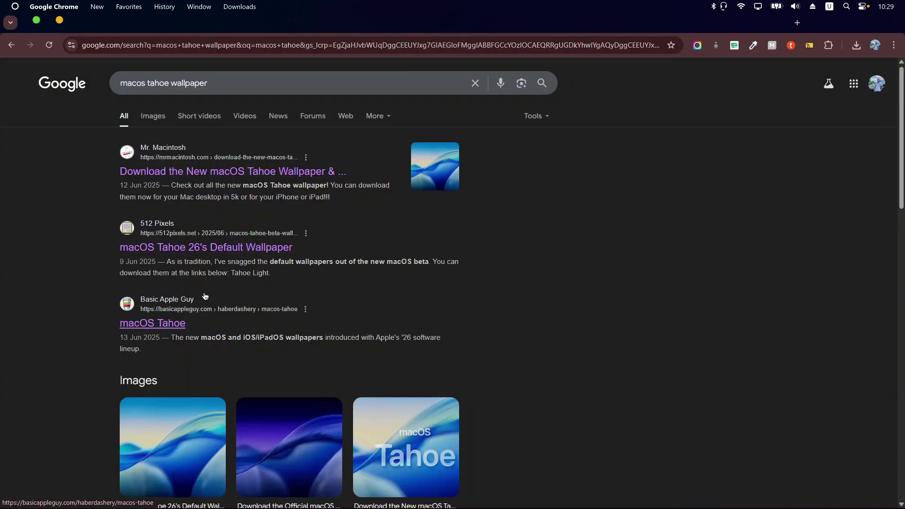
Open the 512 Pixels post on the macOS Tahoe default wallpaper and open its full-sized Dark Tahoe image.
scroll(221, 273, down, 3)
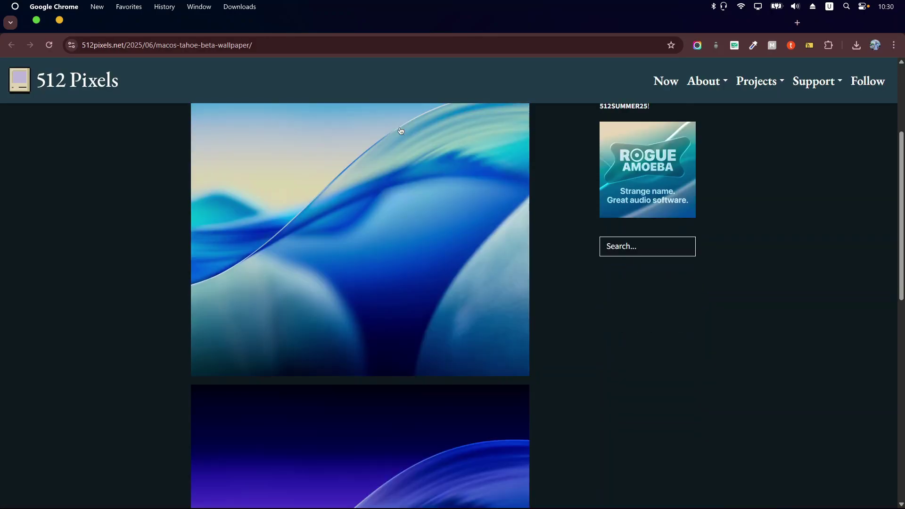
scroll(393, 156, down, 10)
scroll(393, 165, up, 15)
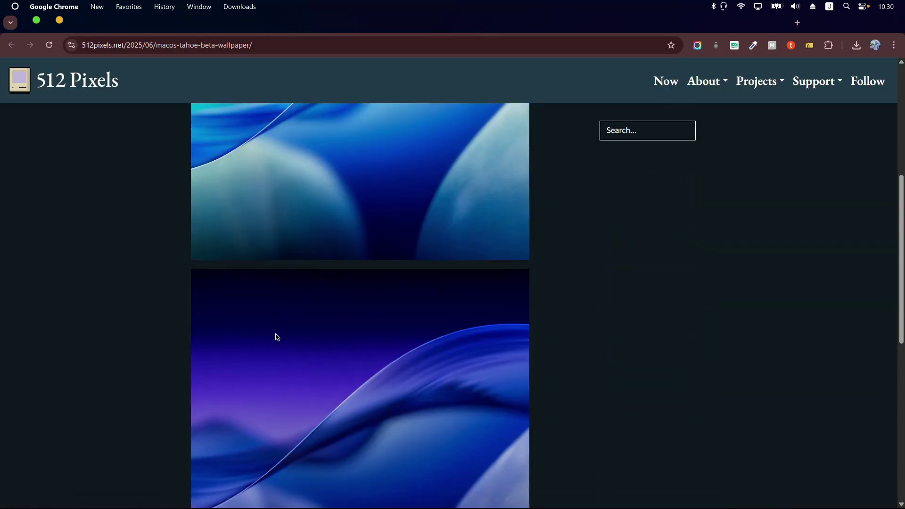
scroll(361, 141, down, 10)
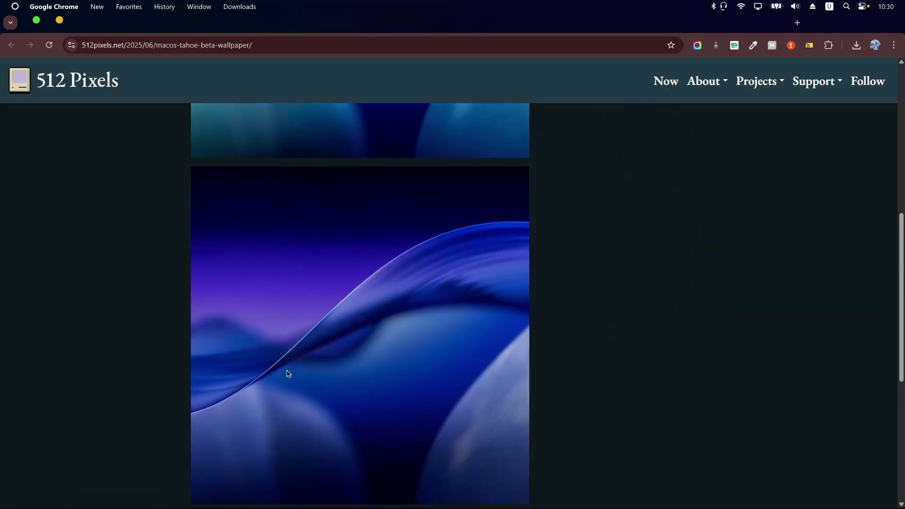
scroll(302, 368, down, 6)
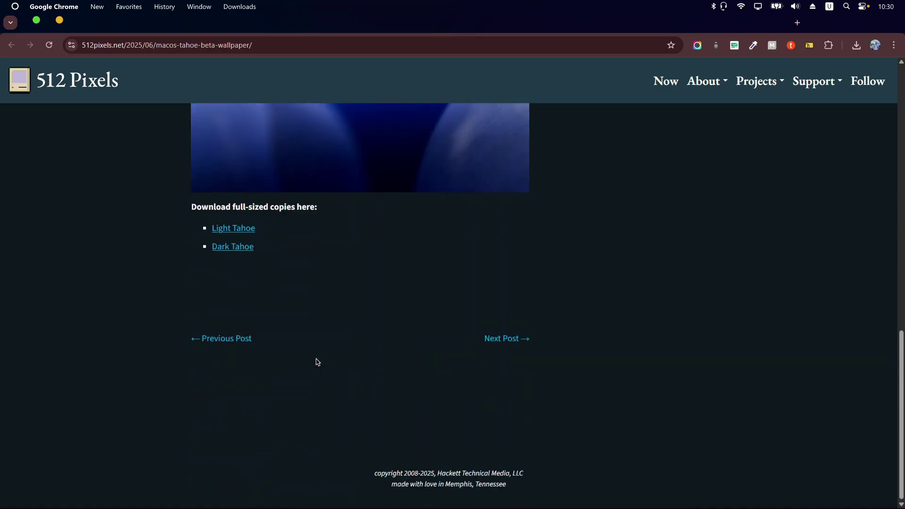
click(246, 251)
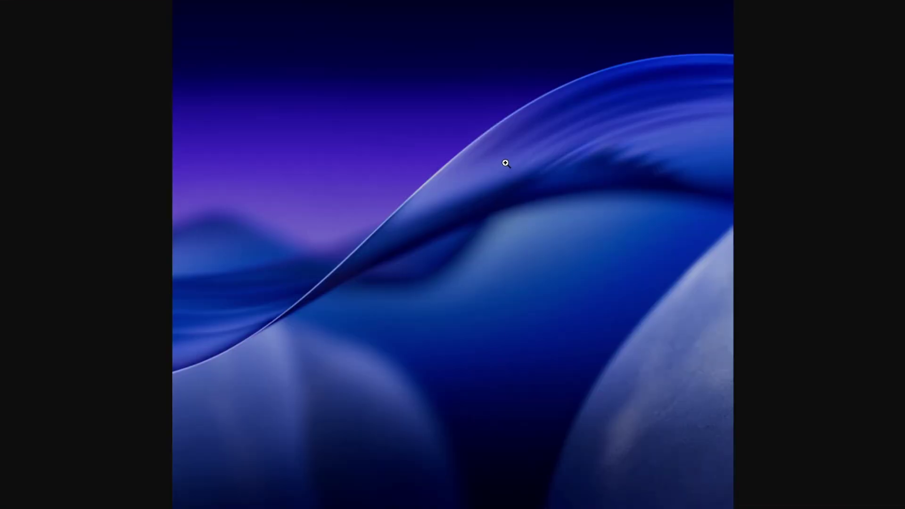
Save the dark Tahoe wallpaper as a PNG image and open the downloaded 26-Tahoe-Dark-6K (1).png.
right_click(499, 172)
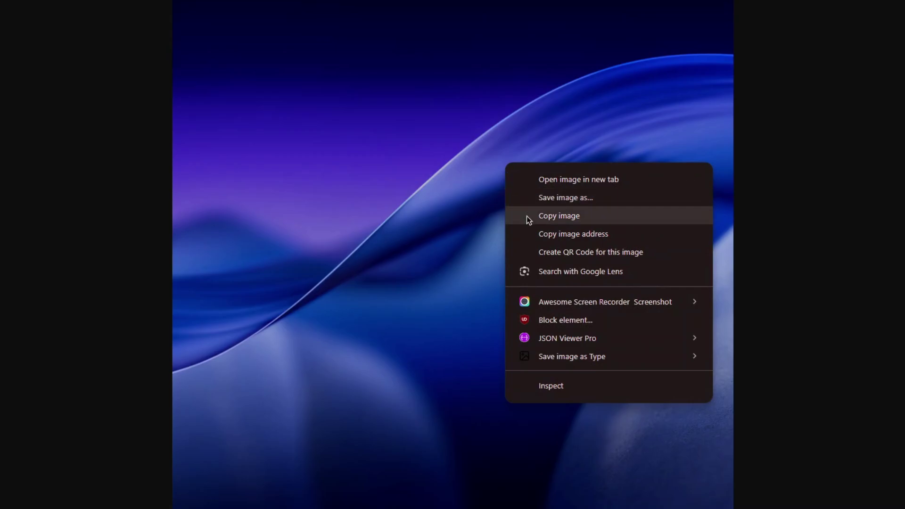
click(598, 202)
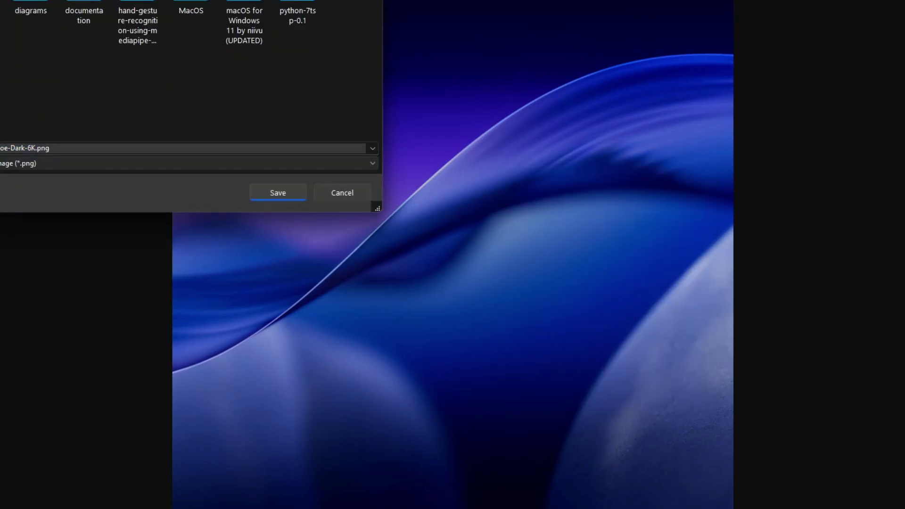
click(295, 195)
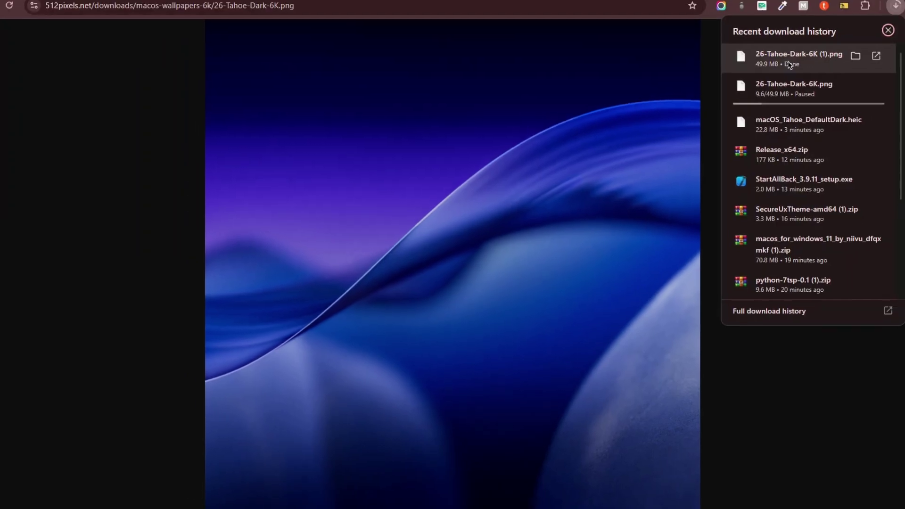
click(790, 58)
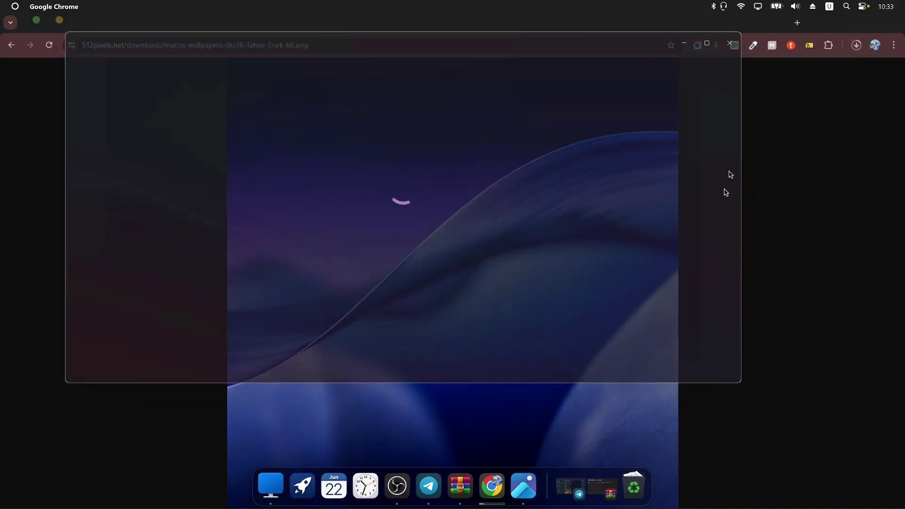
Set the opened dark Tahoe image as the desktop background.
right_click(403, 157)
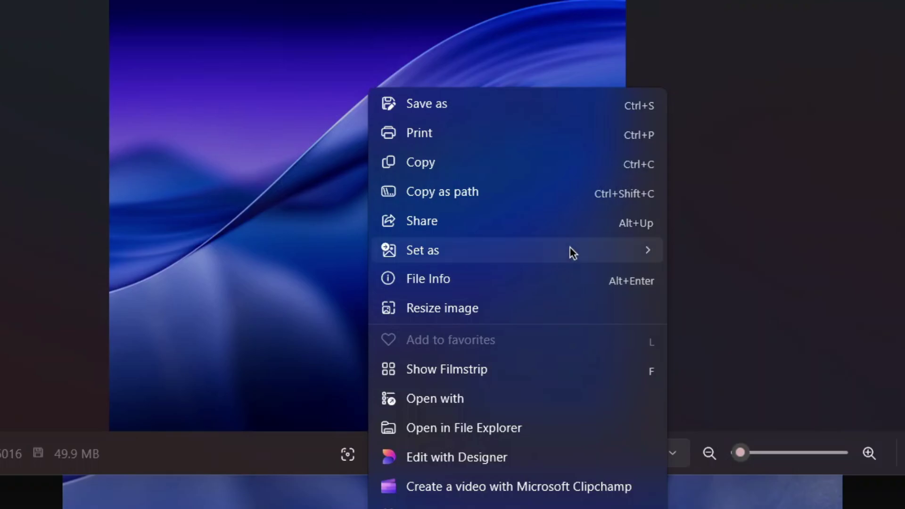
mouse_move(570, 250)
click(779, 274)
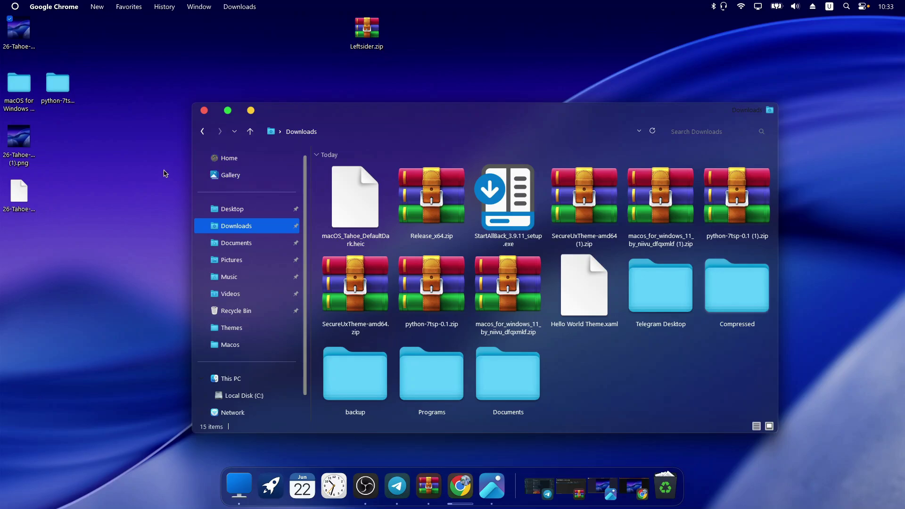
Hide all icons on the desktop by turning off Show desktop icons.
drag(535, 29, 3, 222)
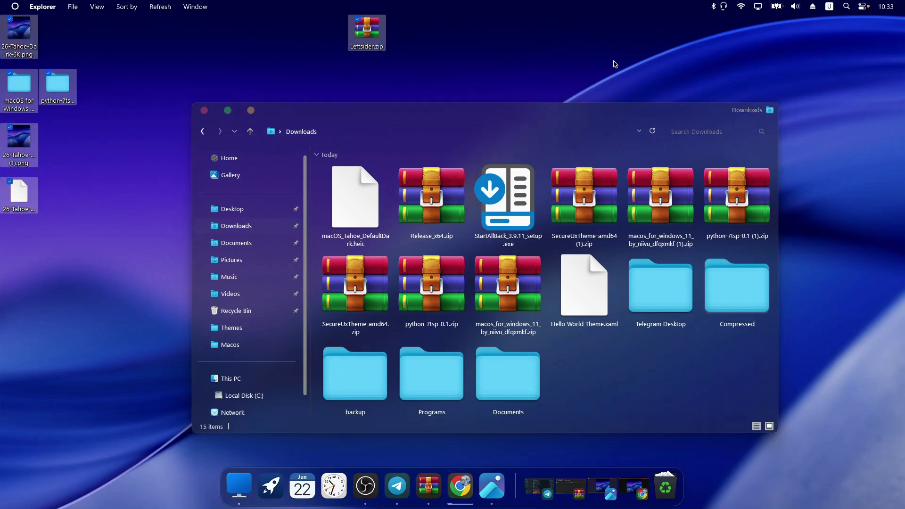
click(546, 39)
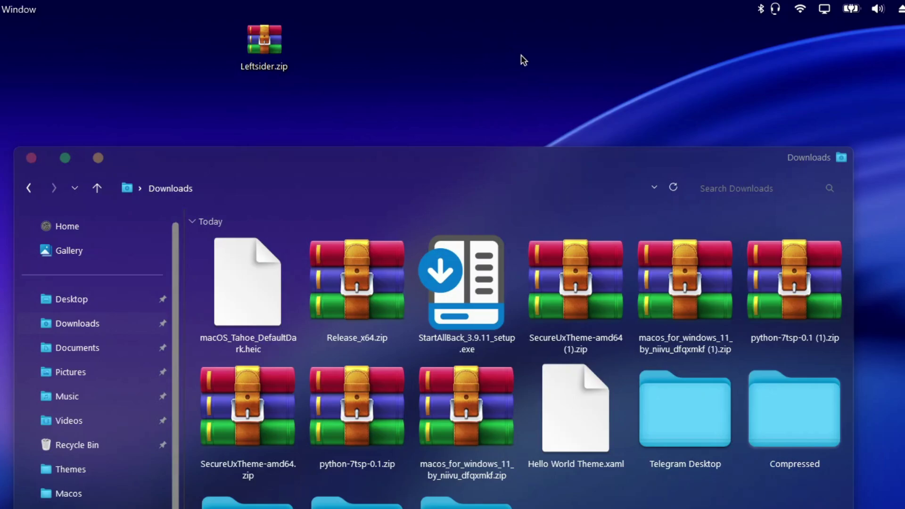
right_click(496, 29)
mouse_move(613, 38)
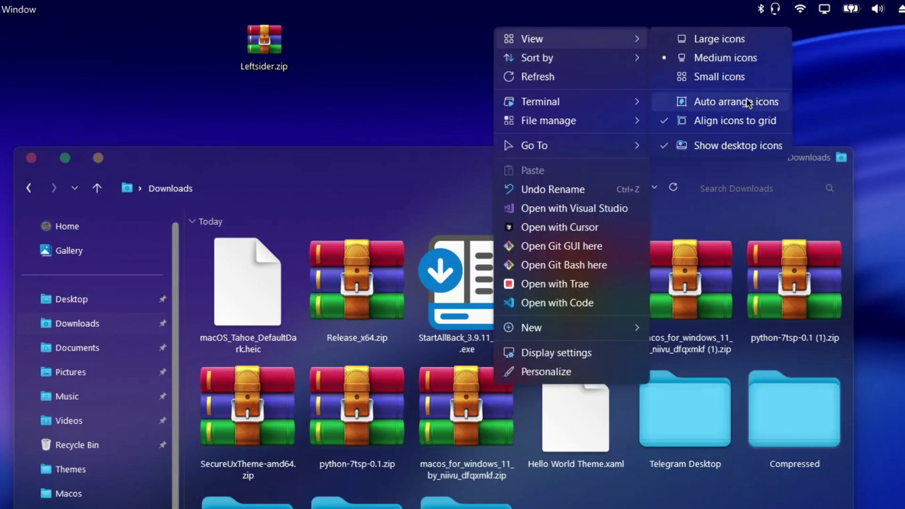
click(730, 151)
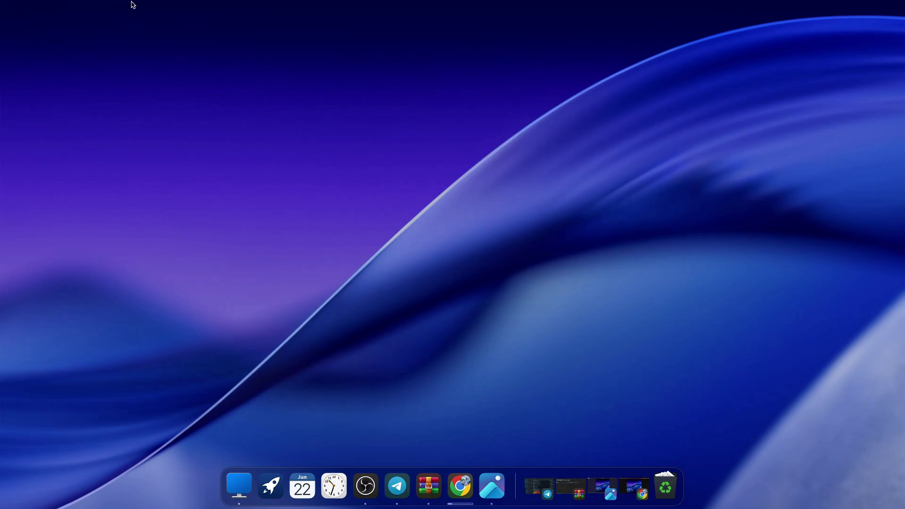
Bring up the uWidgets GitHub repository in Chrome and examine its README for the widget types, themes, sizes and releases.
click(239, 489)
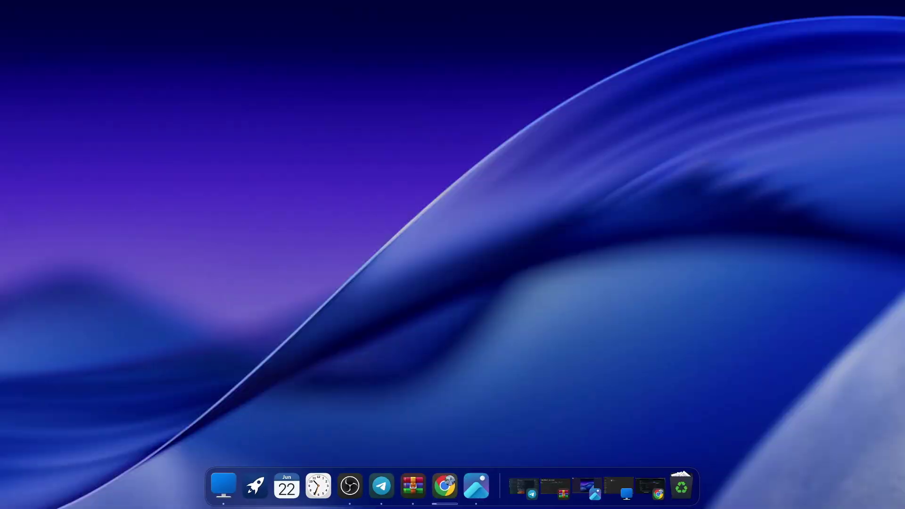
click(654, 487)
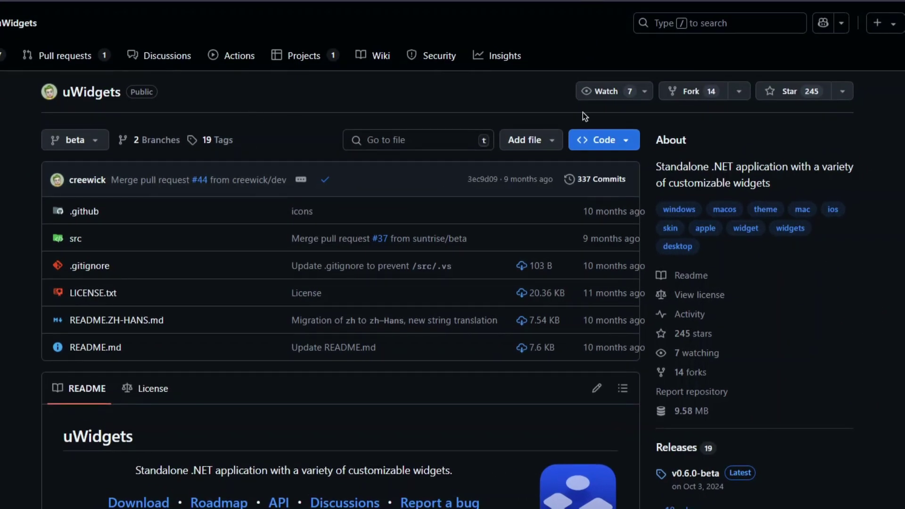
scroll(854, 300, down, 4)
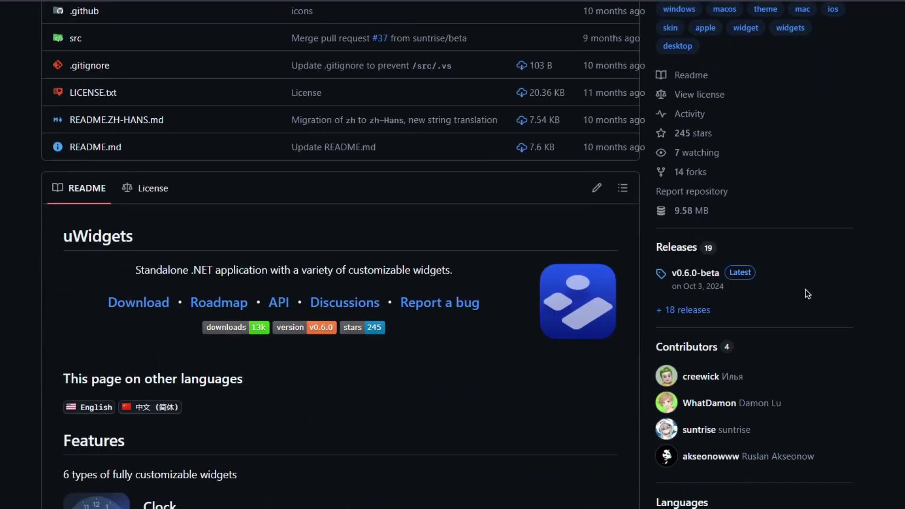
scroll(543, 453, down, 10)
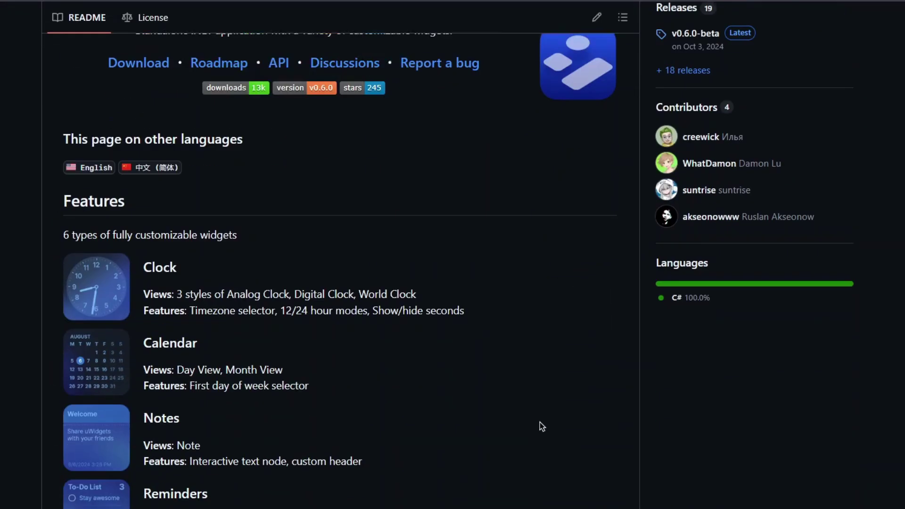
scroll(126, 212, down, 4)
scroll(115, 226, up, 7)
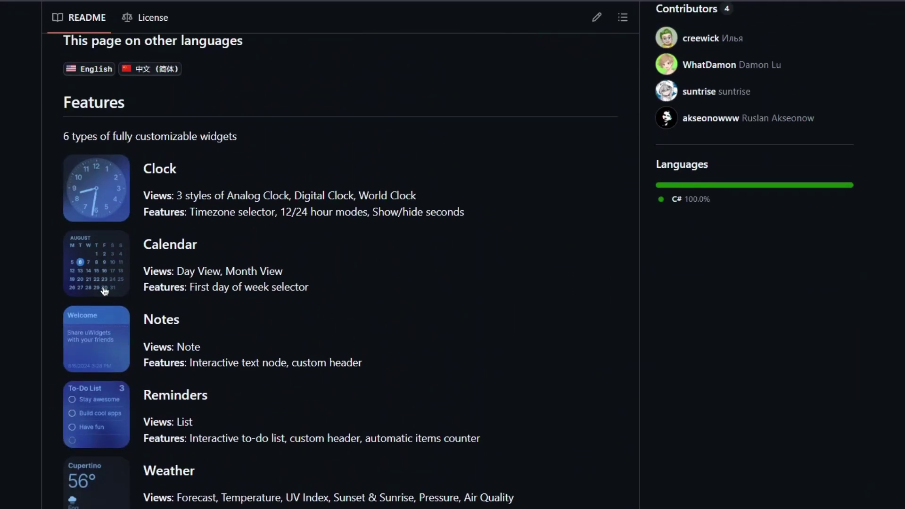
scroll(103, 163, down, 9)
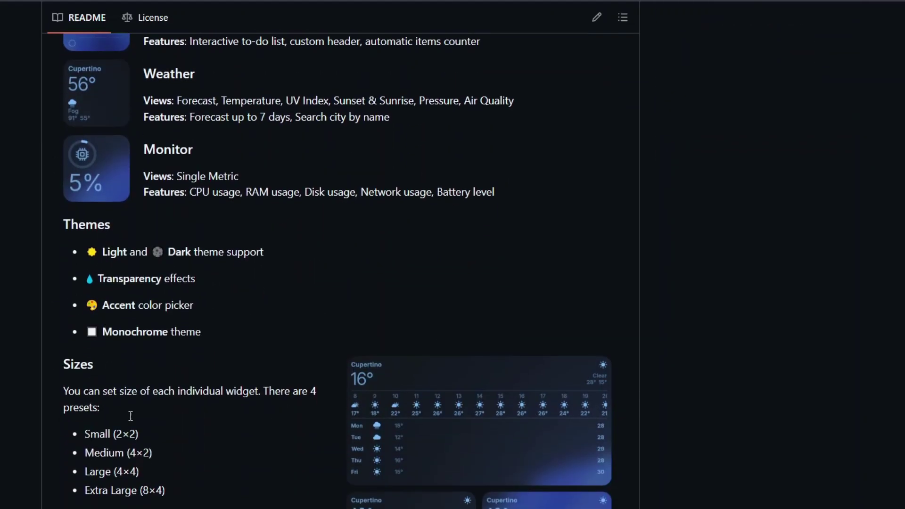
scroll(638, 368, down, 2)
scroll(651, 358, up, 15)
scroll(667, 345, up, 1)
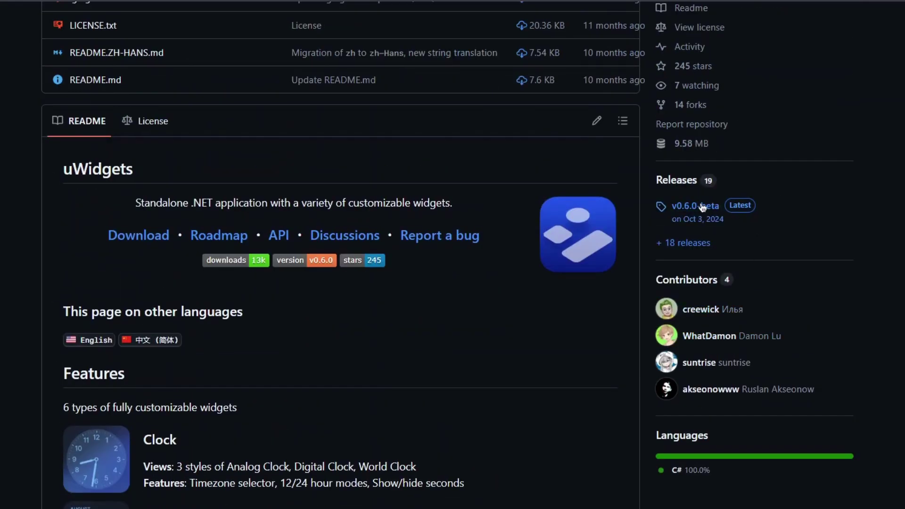
Download win-x64.zip from the uWidgets v0.6.0-beta release assets and open the archive in WinRAR.
click(794, 230)
scroll(534, 370, down, 7)
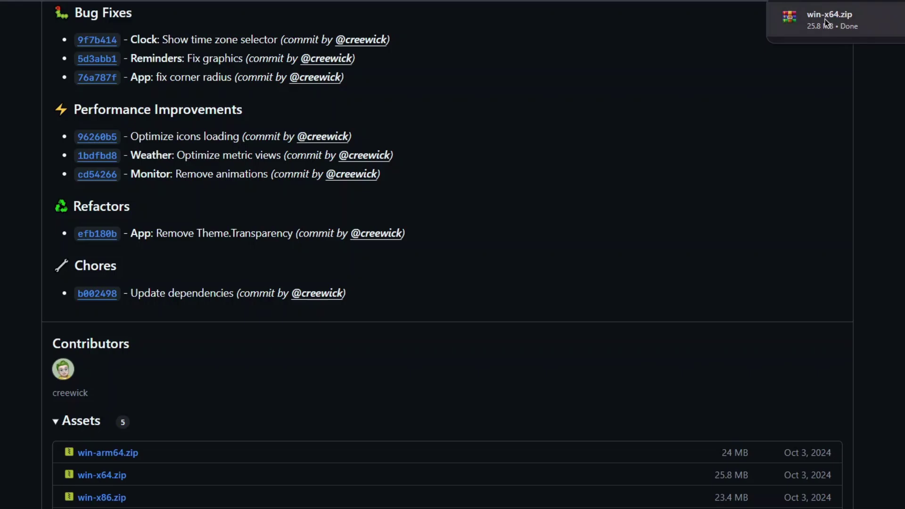
click(826, 22)
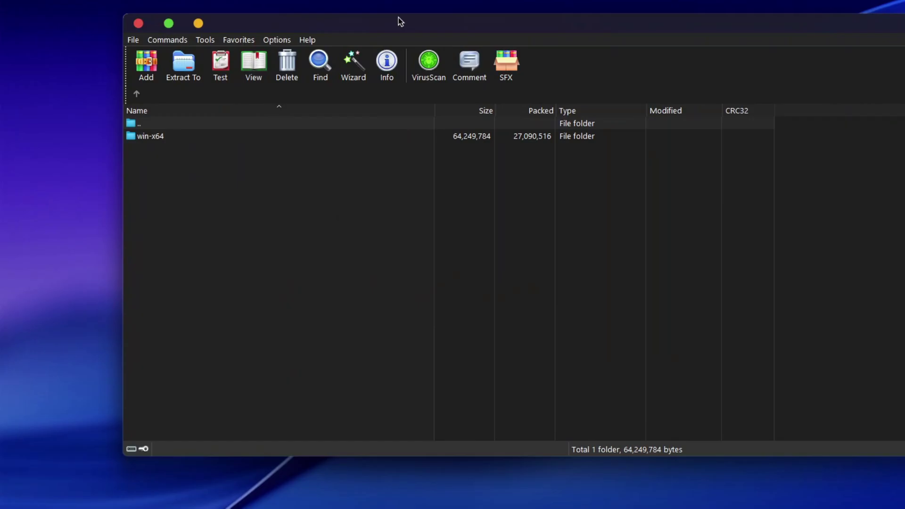
Open the Macos folder on Local Disk (C:) in File Explorer and extract the archive's win-x64 folder into it.
key(super+e)
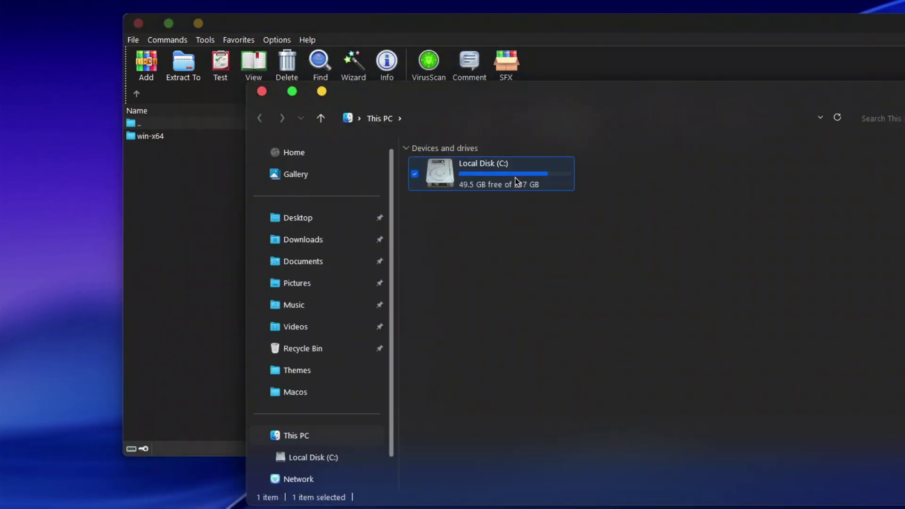
double_click(514, 178)
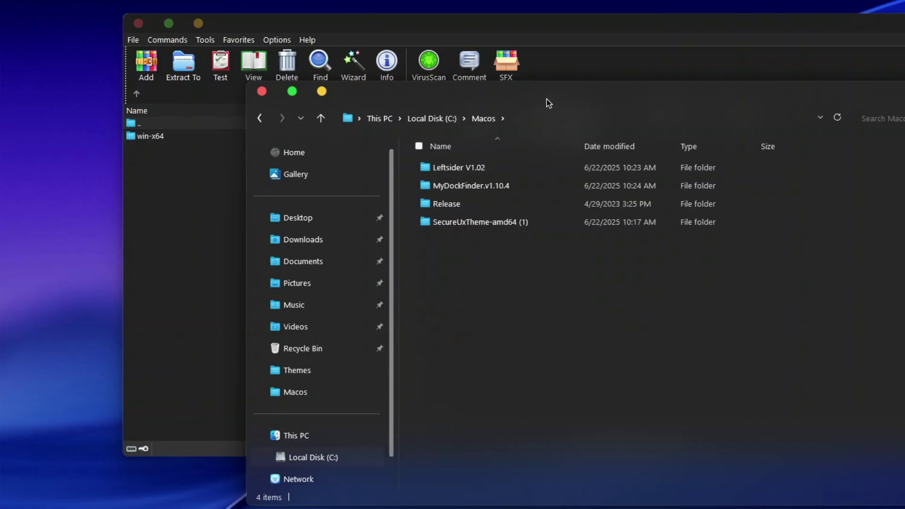
drag(543, 105, 771, 94)
drag(151, 136, 519, 480)
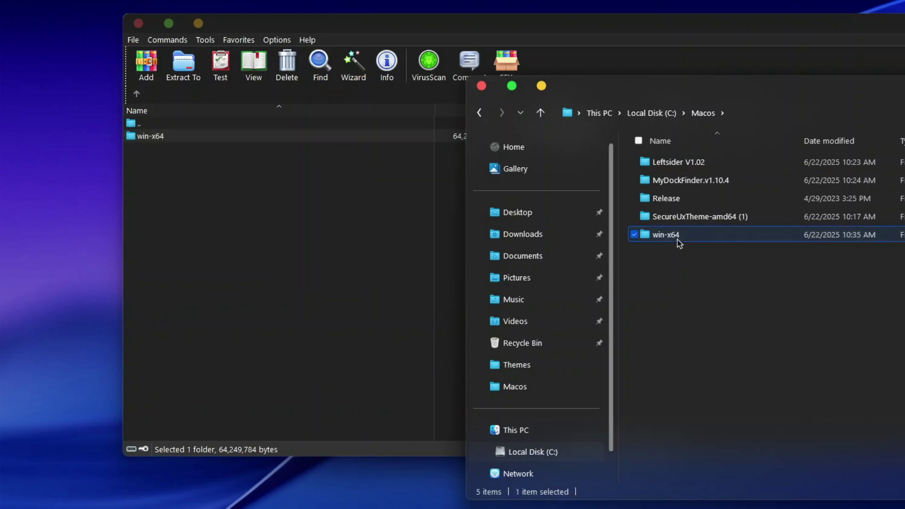
Run uWidgets.exe from the extracted win-x64 folder and clear the File Explorer window out of the way.
double_click(440, 234)
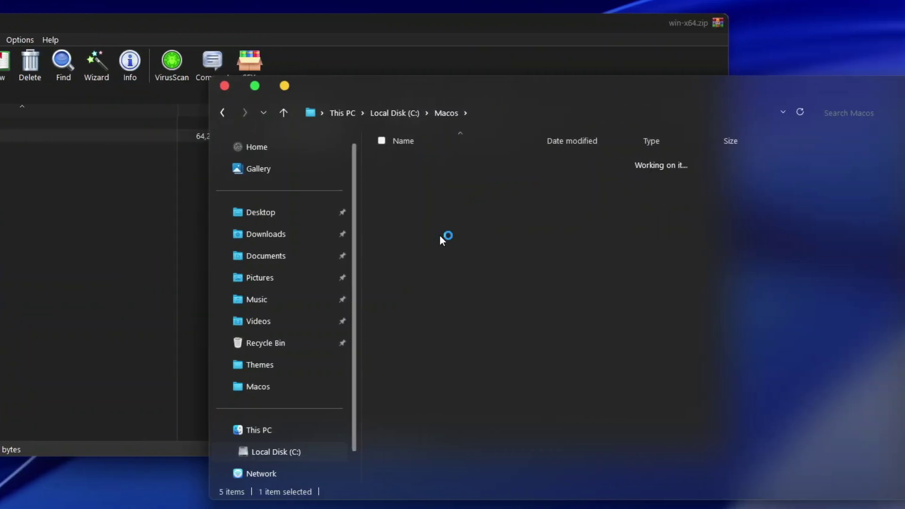
click(464, 216)
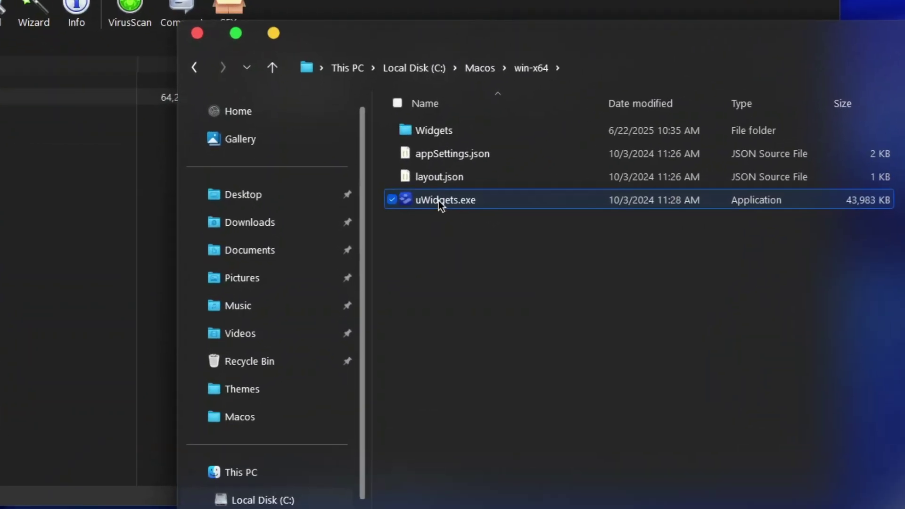
double_click(424, 213)
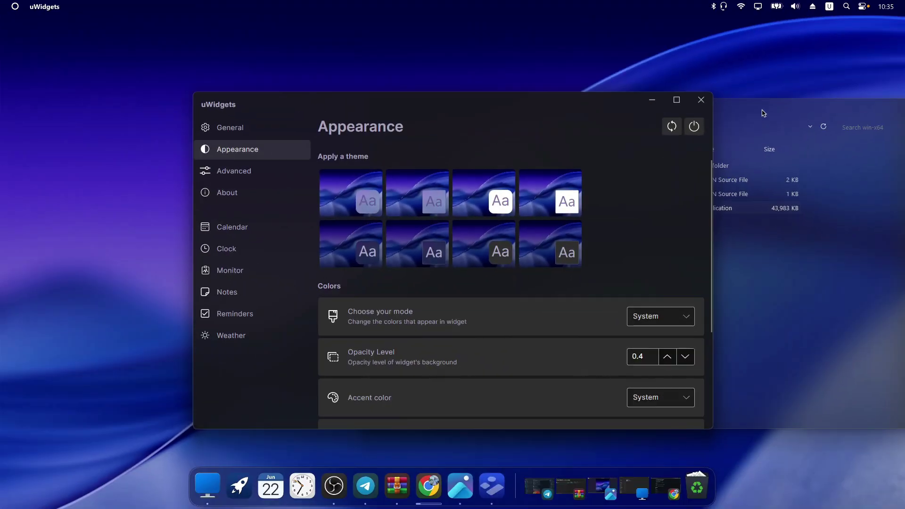
drag(829, 36, 296, 9)
click(96, 89)
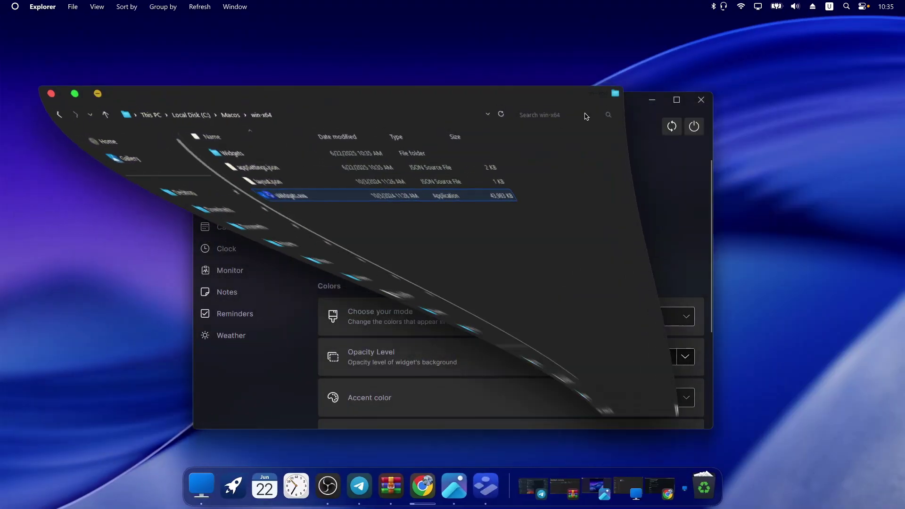
drag(517, 101, 438, 83)
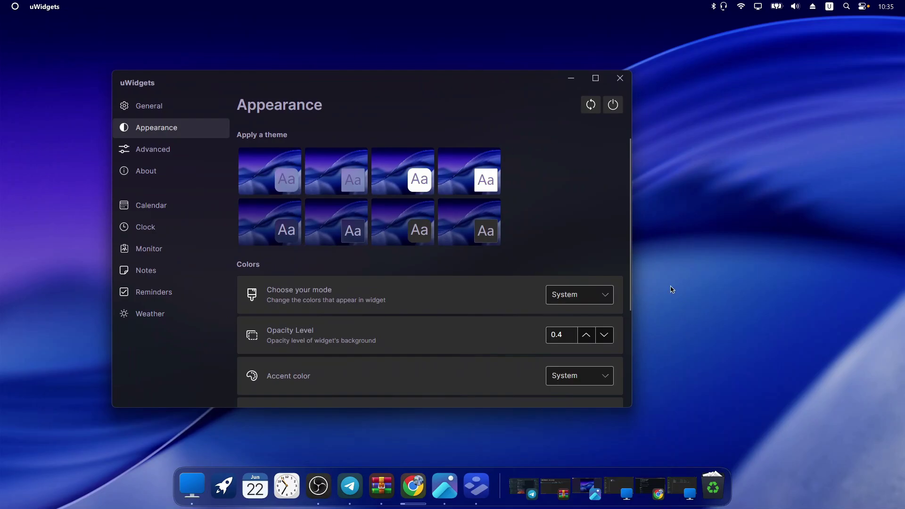
Place the Analog III clock widget near the desktop's upper-right corner and the Date calendar widget directly to its left.
click(169, 232)
drag(372, 89, 303, 58)
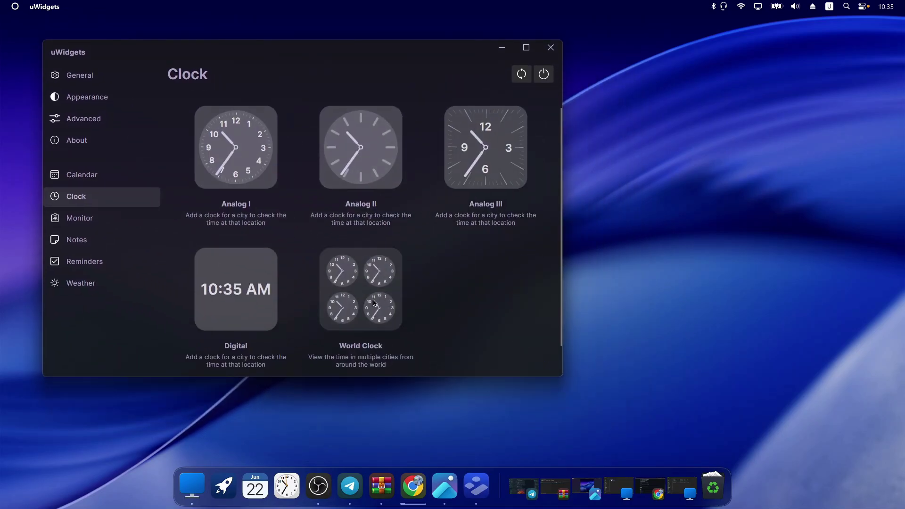
scroll(395, 261, down, 1)
scroll(383, 219, up, 1)
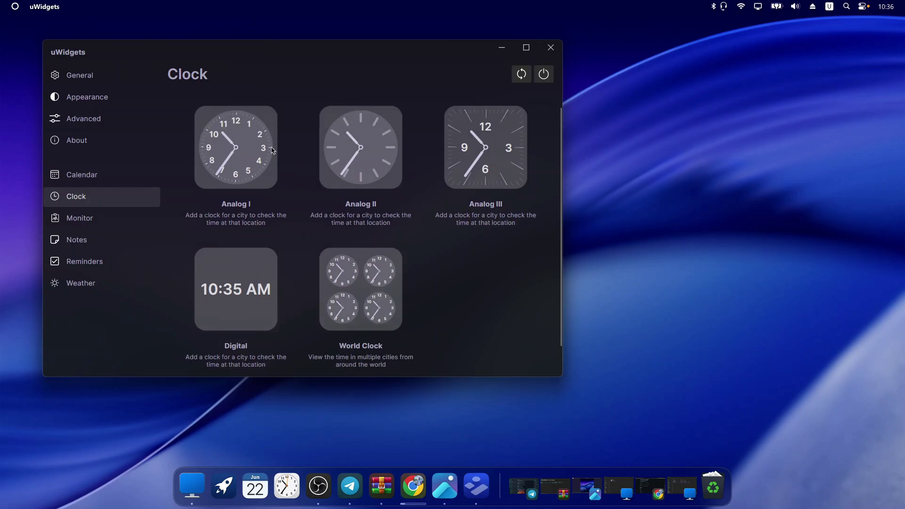
drag(497, 153, 828, 153)
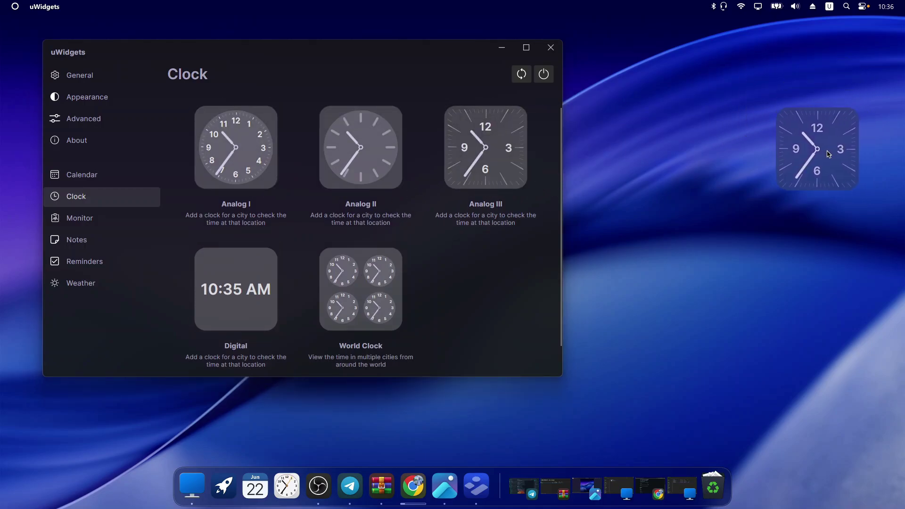
click(104, 175)
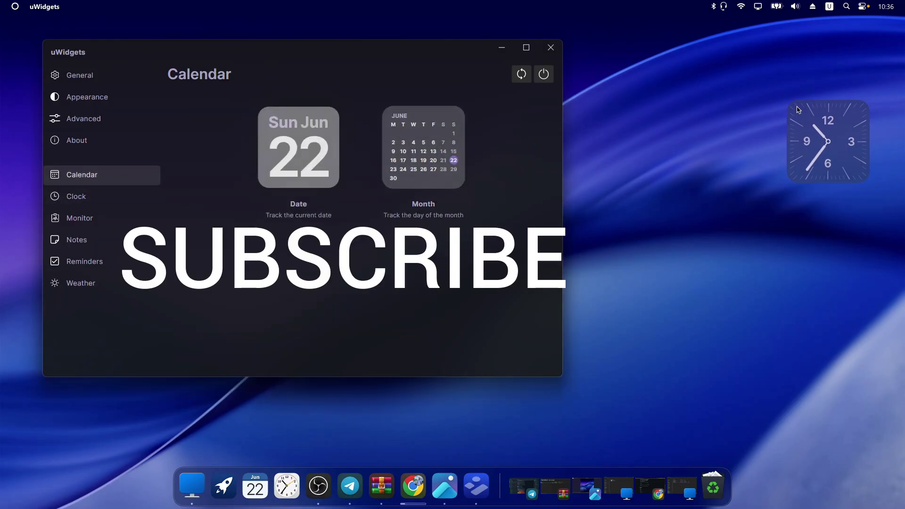
click(303, 160)
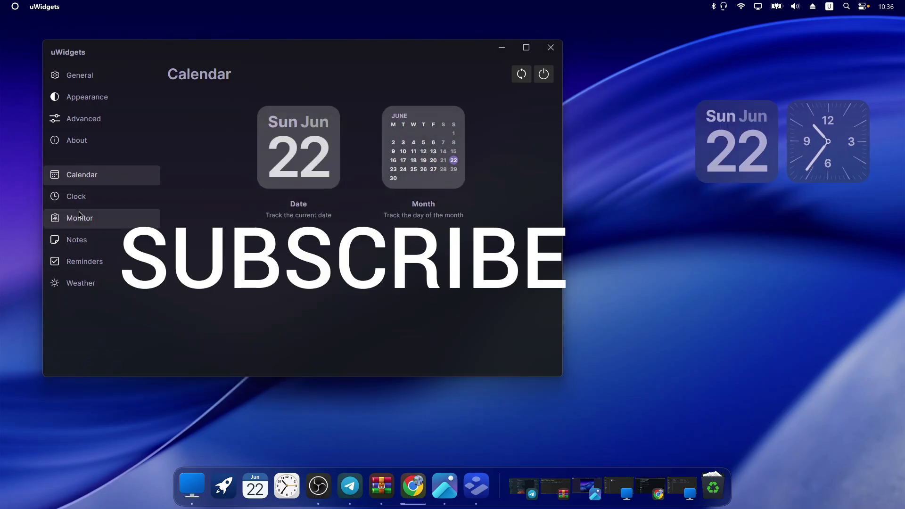
Place the Single Metric monitor widget below the clock and set its size to Medium.
click(80, 218)
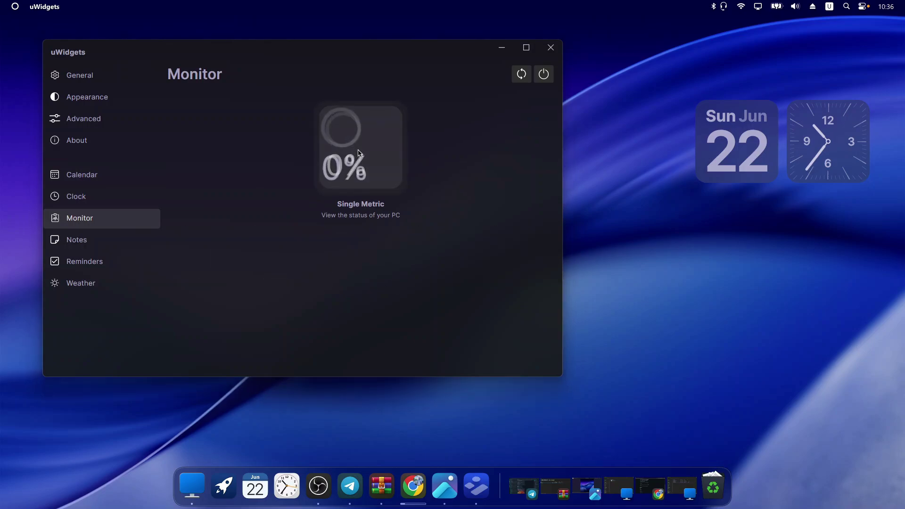
drag(359, 151, 844, 231)
right_click(829, 237)
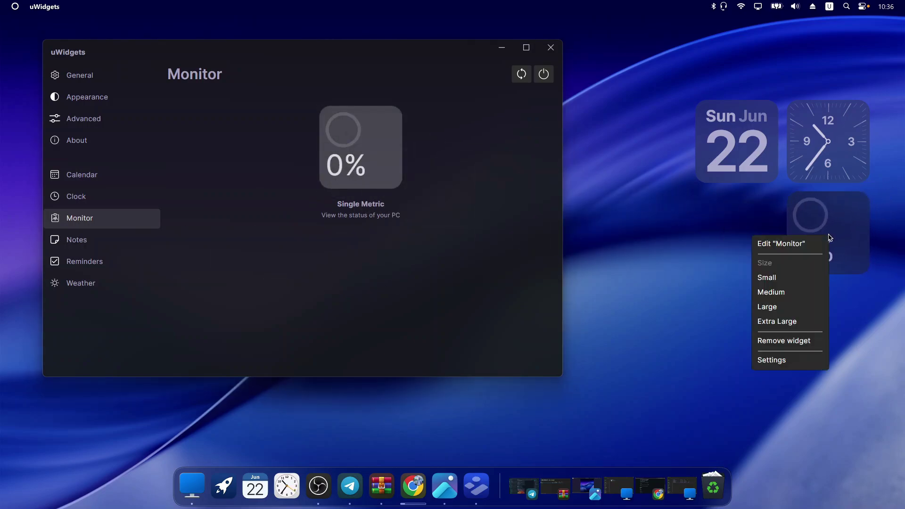
click(773, 292)
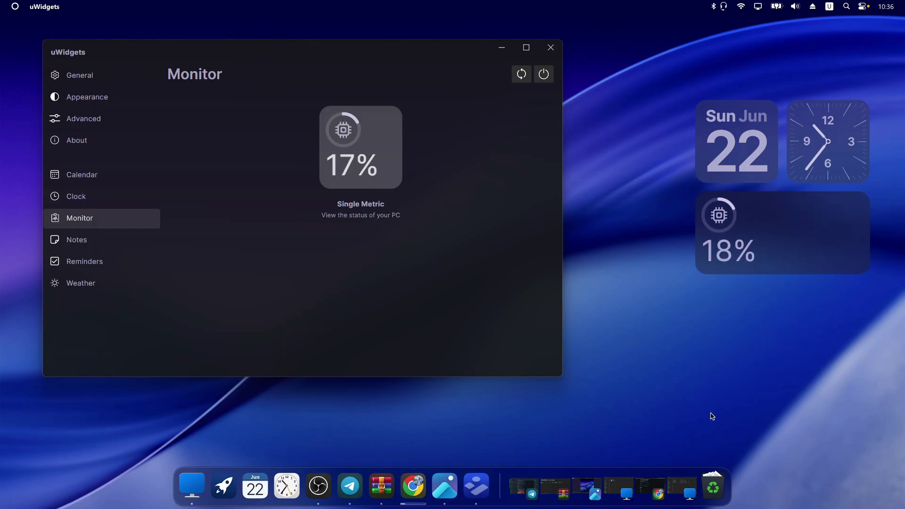
Try the Large size on the monitor widget and return it to Medium.
right_click(845, 236)
click(847, 306)
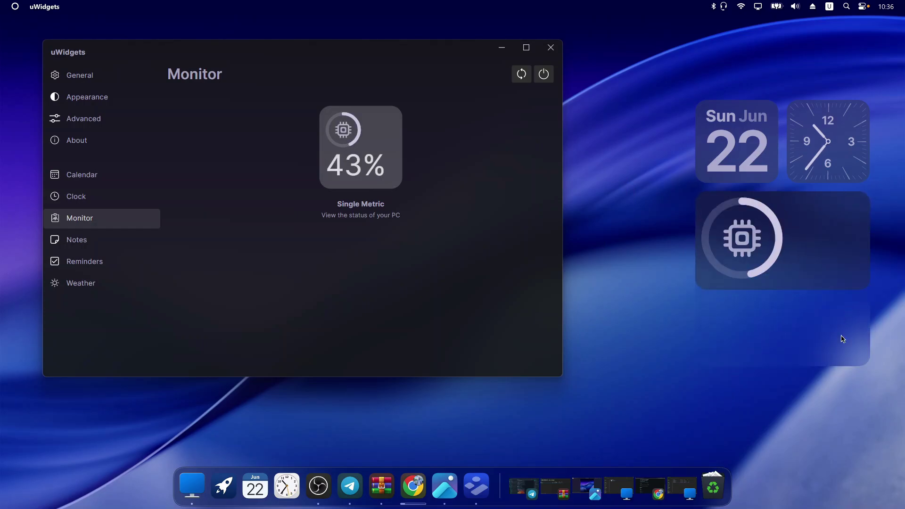
right_click(816, 230)
click(833, 291)
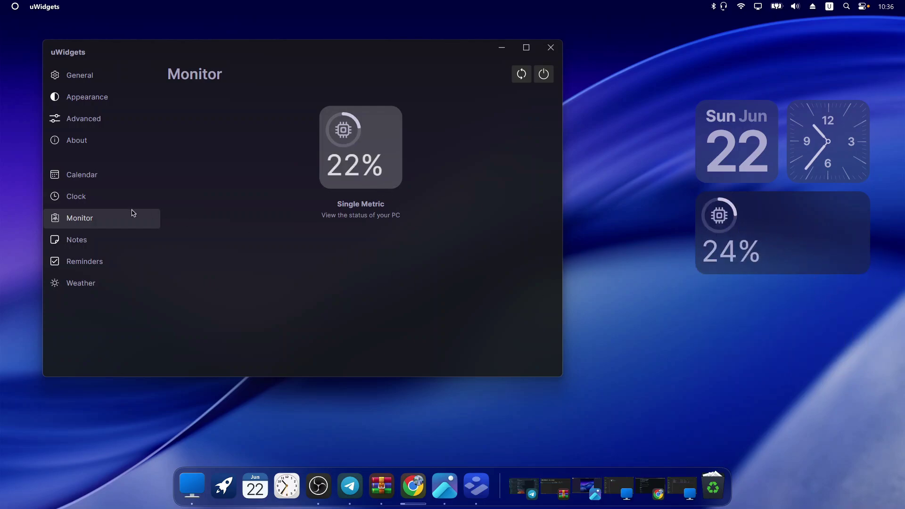
Place the Weather Forecast widget on the desktop below the right half of the monitor widget.
click(94, 239)
click(82, 282)
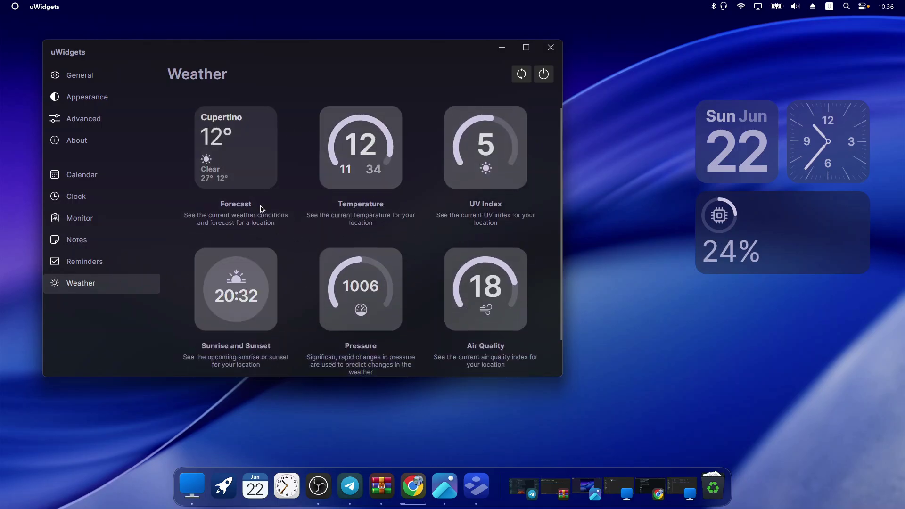
scroll(252, 204, down, 2)
scroll(283, 207, up, 2)
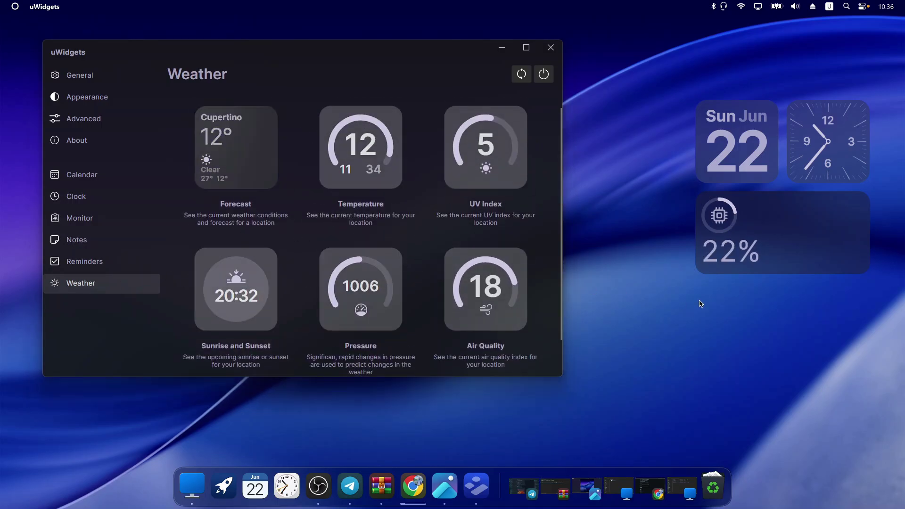
drag(701, 303, 707, 297)
Place the Note widget on the desktop directly to the left of the Forecast widget.
click(107, 245)
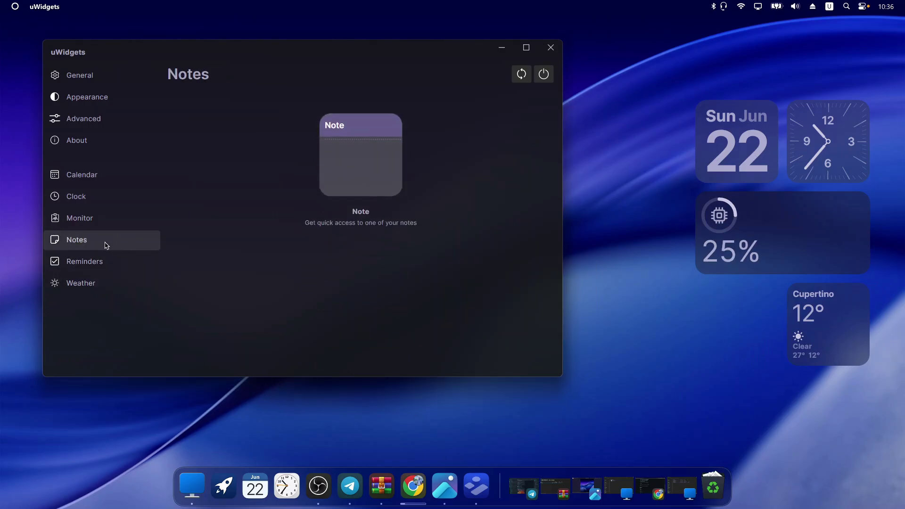
drag(356, 126, 736, 298)
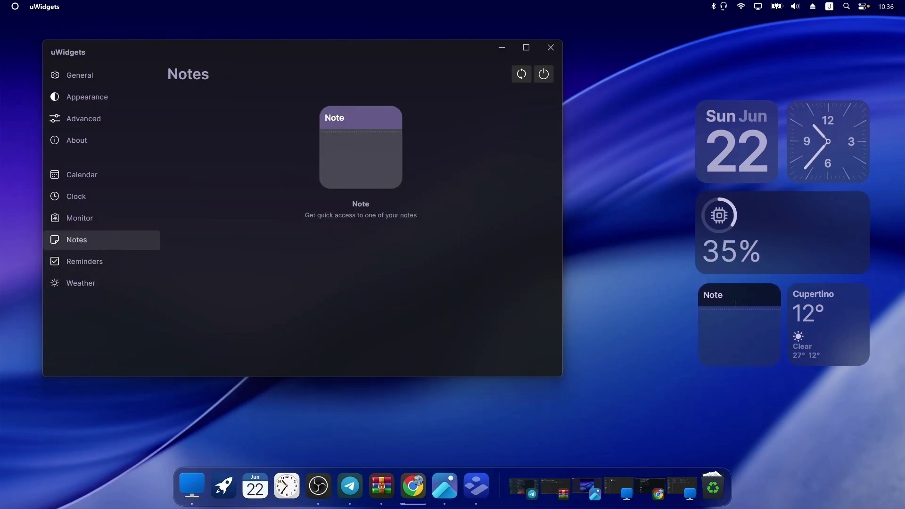
drag(831, 329, 831, 329)
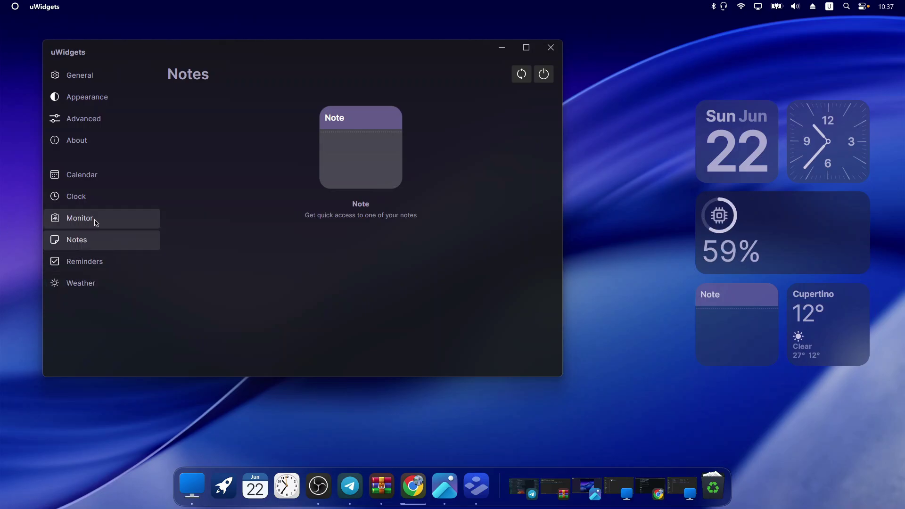
Place the Reminders List widget beneath the Note widget at Medium size, and shift the widgets higher on the desktop.
click(97, 262)
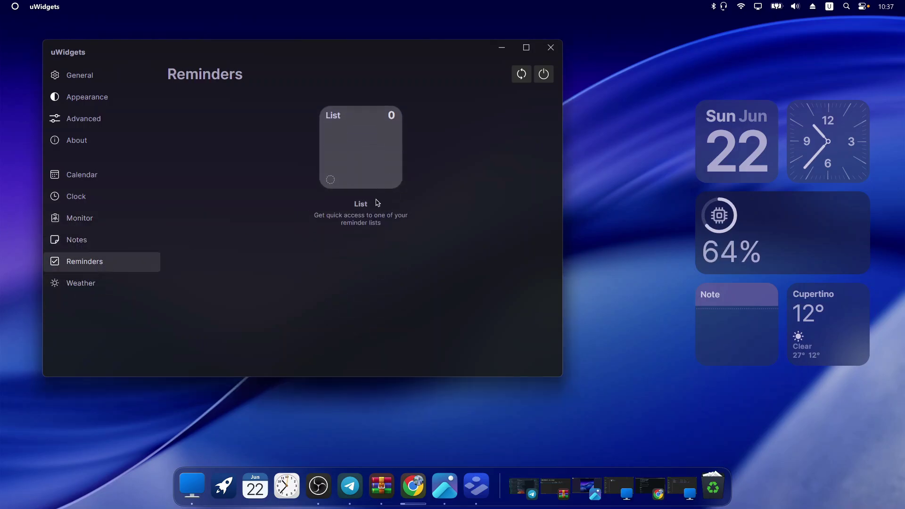
drag(364, 118, 753, 403)
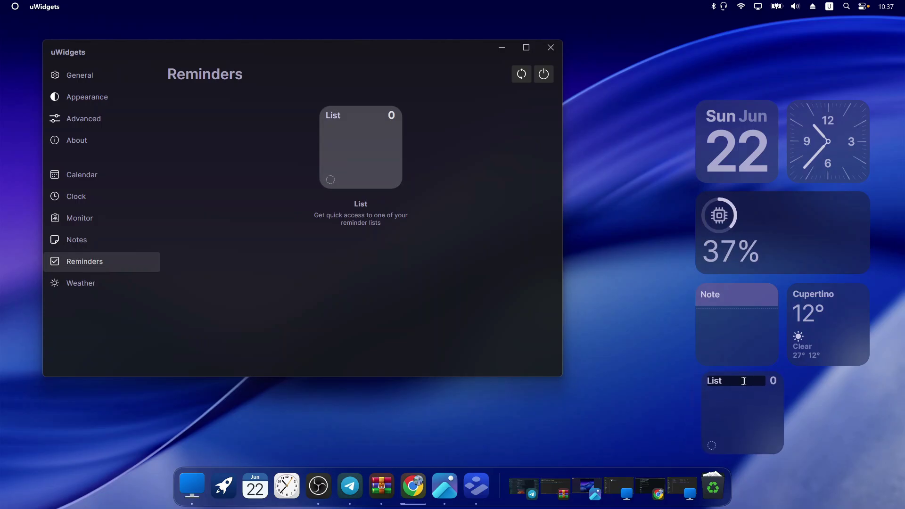
right_click(742, 407)
click(788, 328)
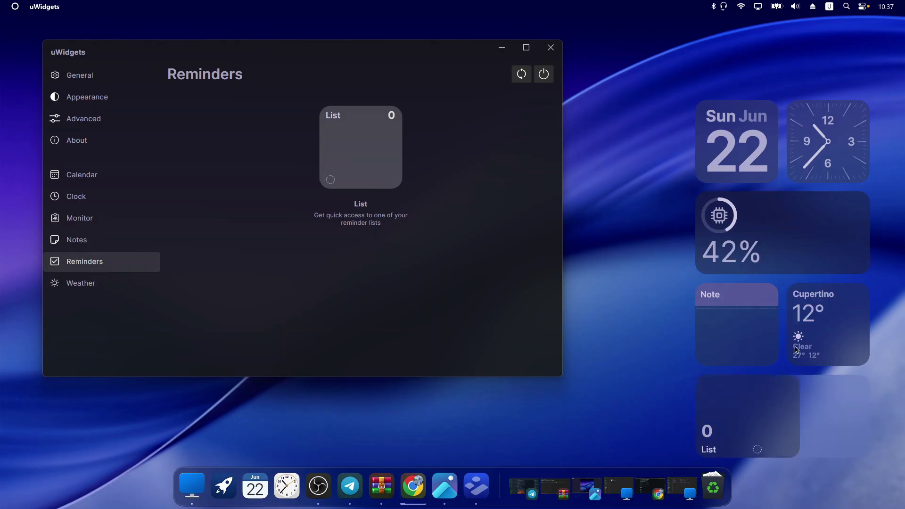
drag(798, 416, 800, 409)
Try a light translucent theme on the widgets in the Appearance settings.
click(94, 96)
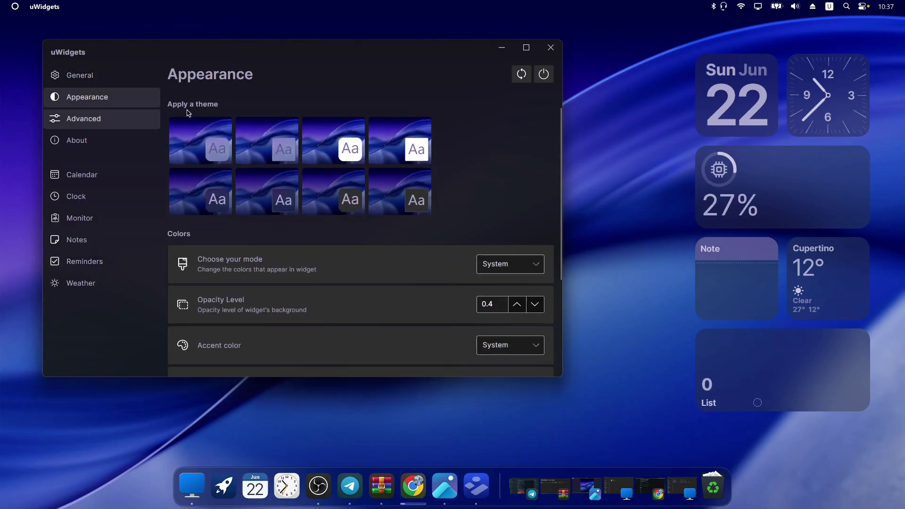
click(237, 159)
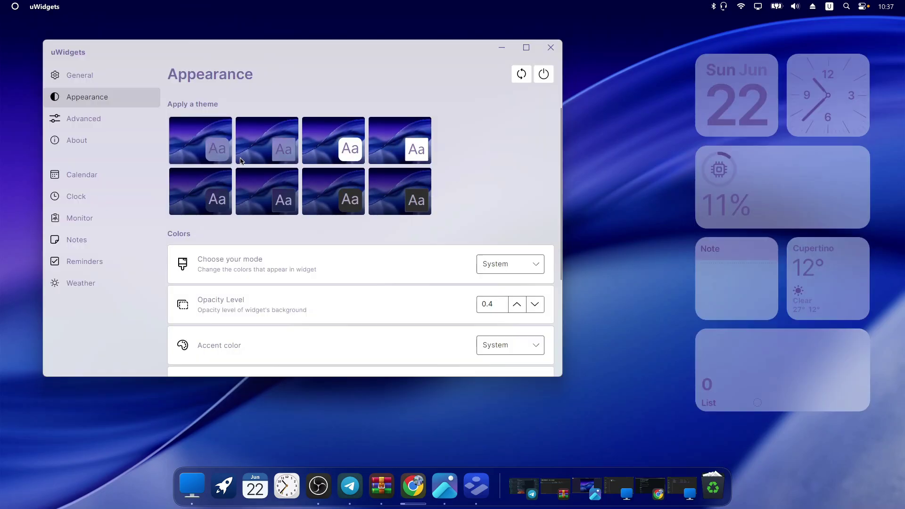
click(265, 196)
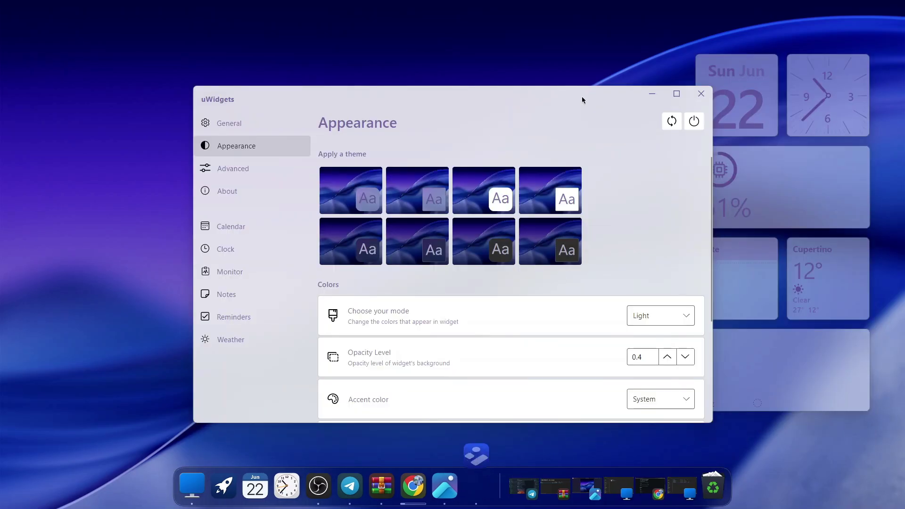
drag(583, 97, 410, 63)
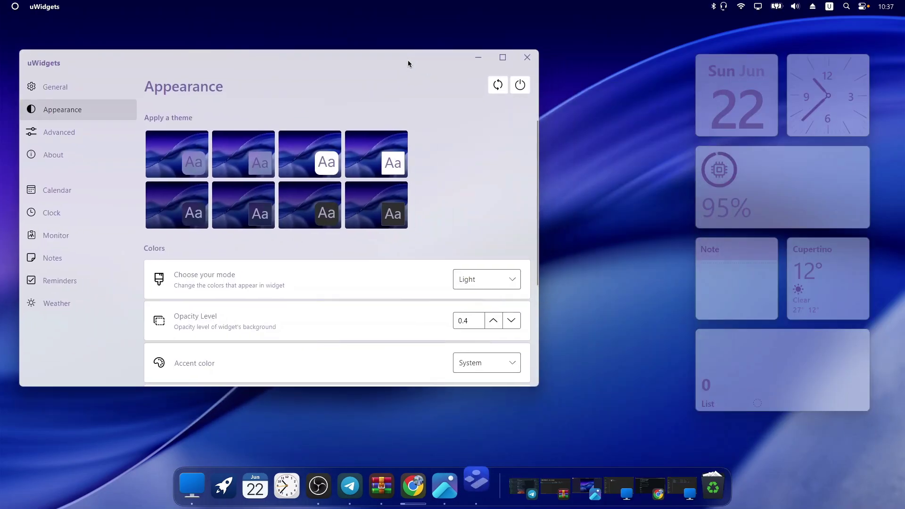
Apply the dark translucent theme with rounded corners to the widgets and set their opacity level to 0.25.
click(197, 212)
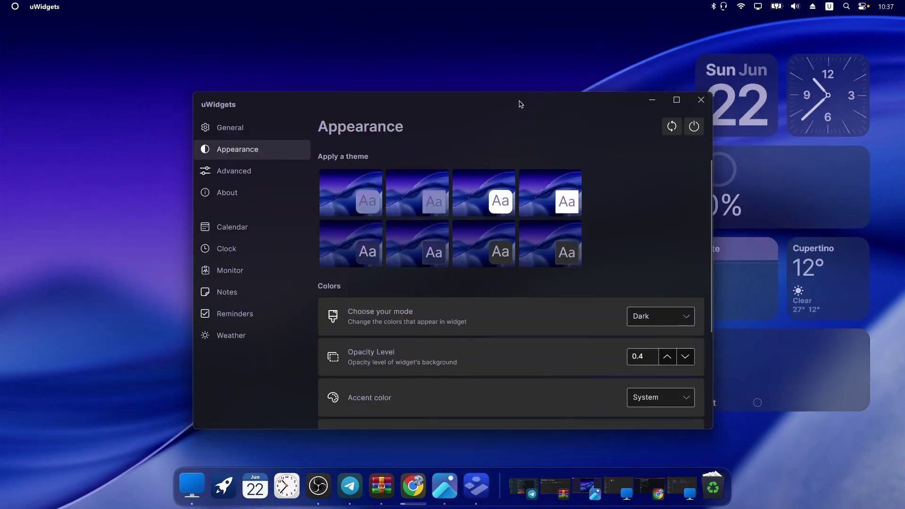
drag(520, 104, 408, 82)
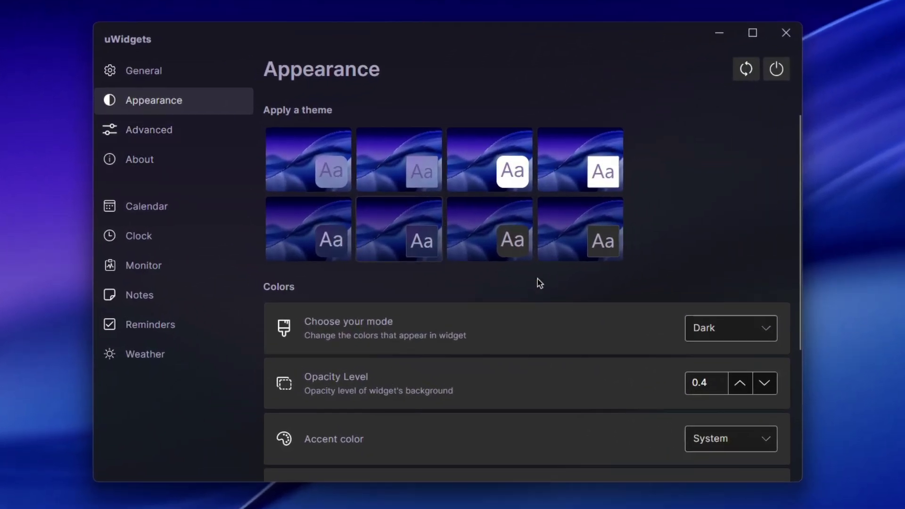
scroll(517, 328, down, 1)
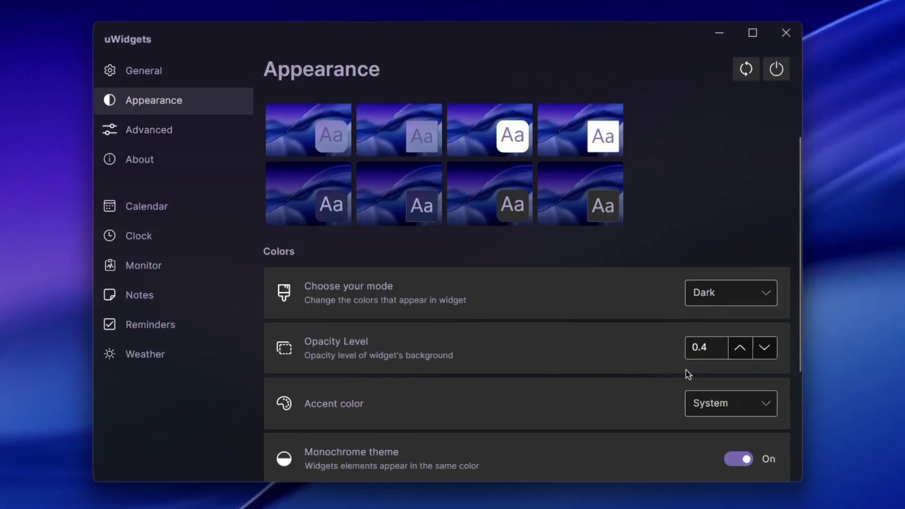
click(744, 351)
click(746, 353)
scroll(619, 355, down, 1)
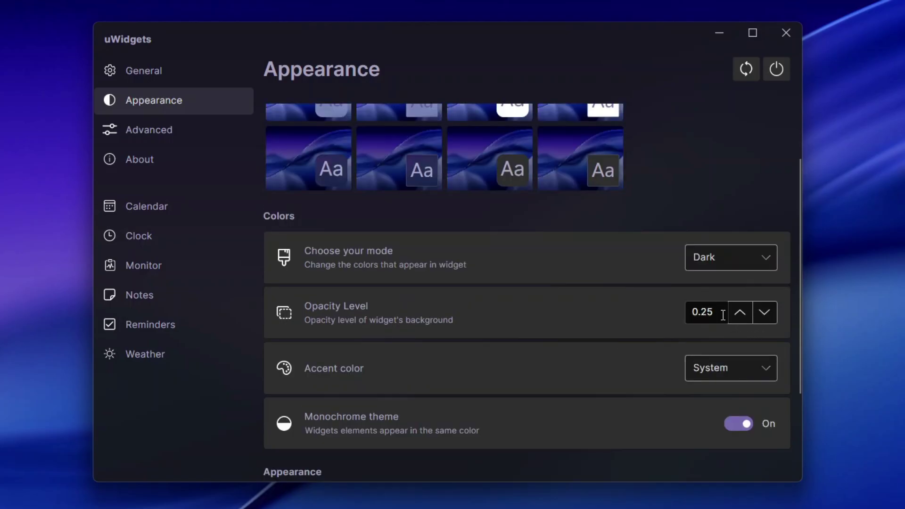
Examine the accent color choices, the monochrome, font and native frame options, and the Advanced settings.
scroll(601, 337, down, 3)
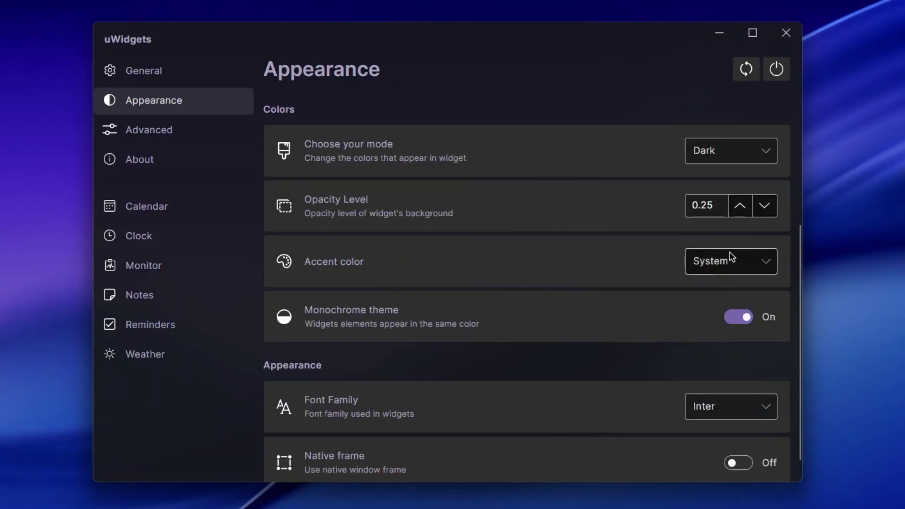
click(746, 267)
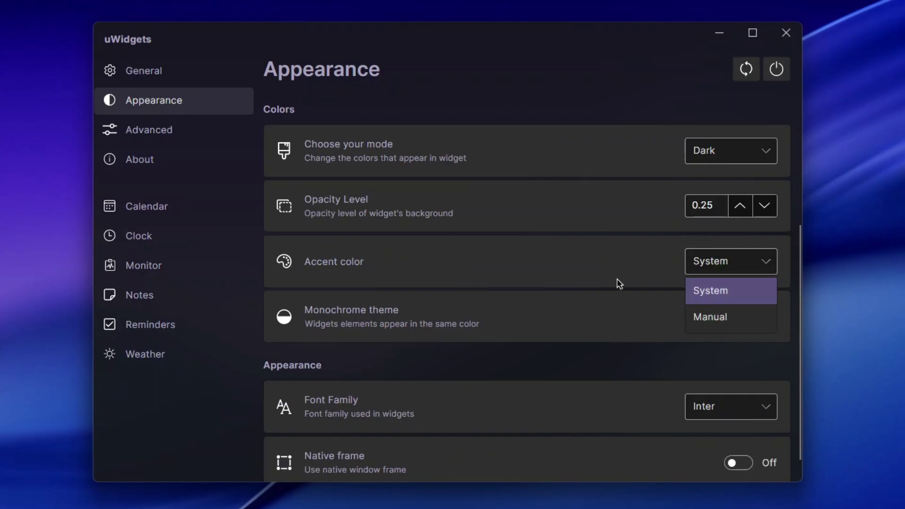
click(643, 285)
scroll(686, 265, down, 1)
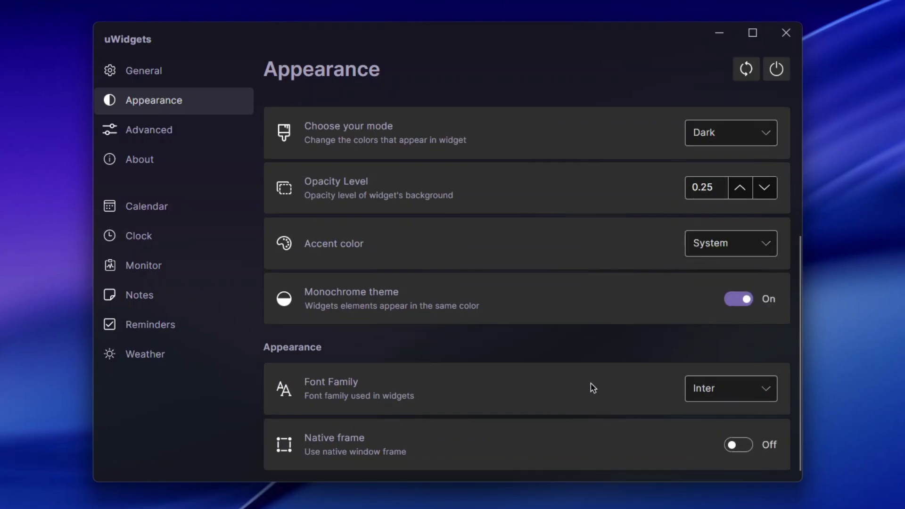
click(149, 130)
click(209, 99)
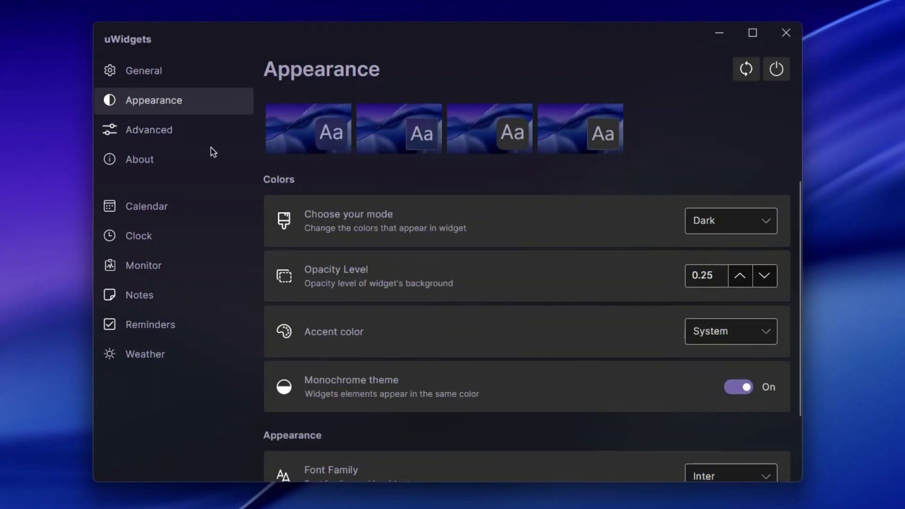
Try a widget size of 73 in the Advanced settings, restore it to 72, and close the uWidgets settings.
scroll(363, 220, down, 4)
click(161, 140)
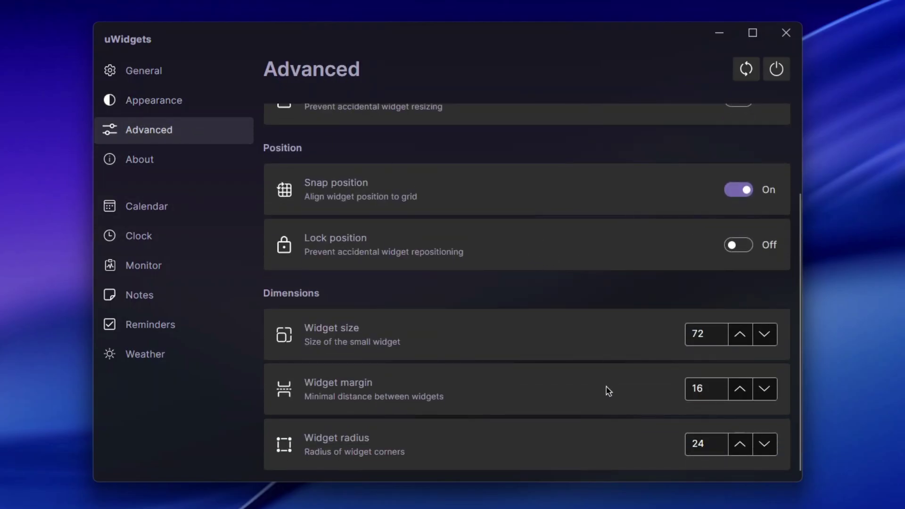
click(739, 335)
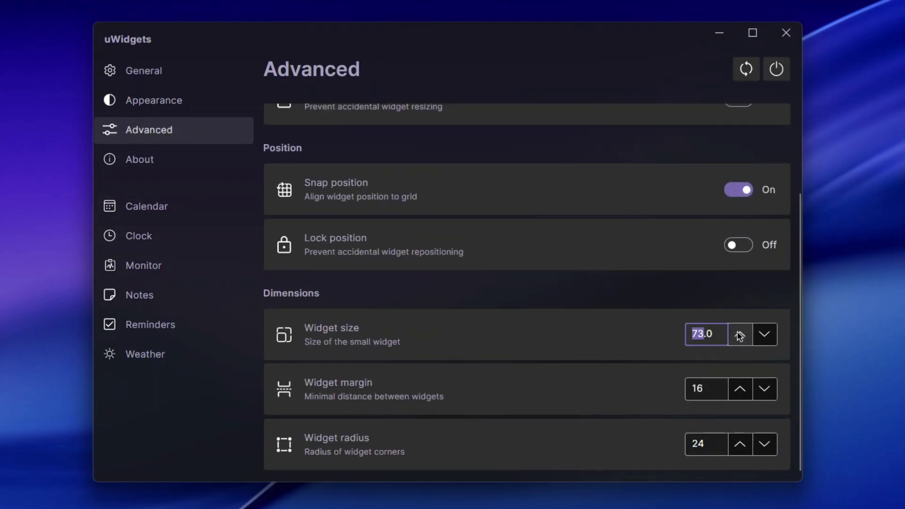
click(746, 337)
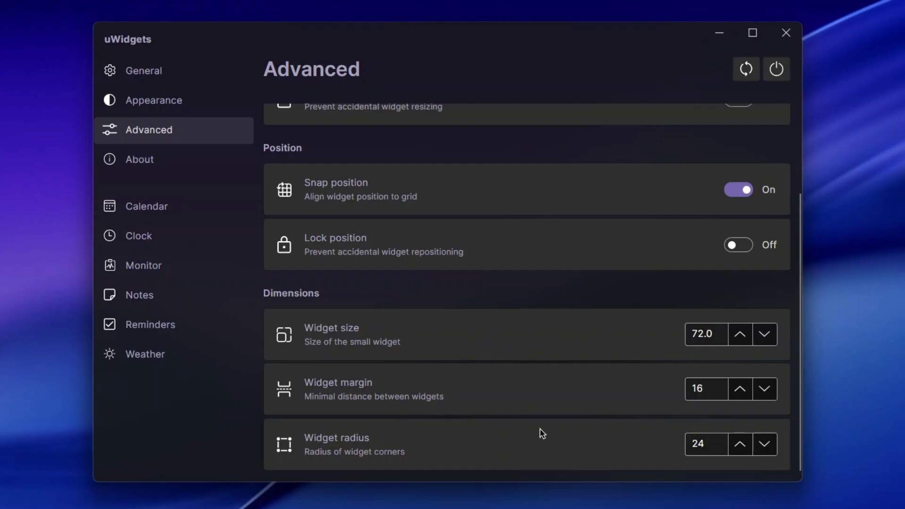
scroll(424, 412, up, 2)
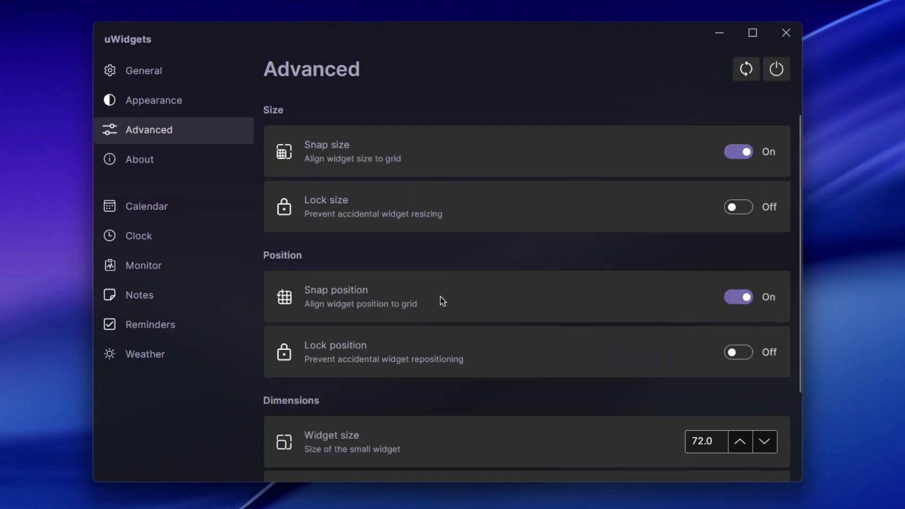
click(786, 33)
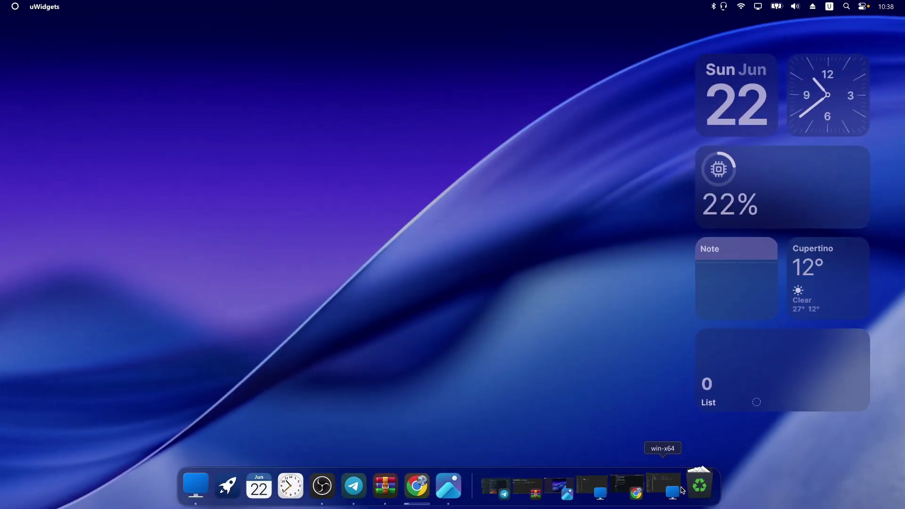
click(429, 490)
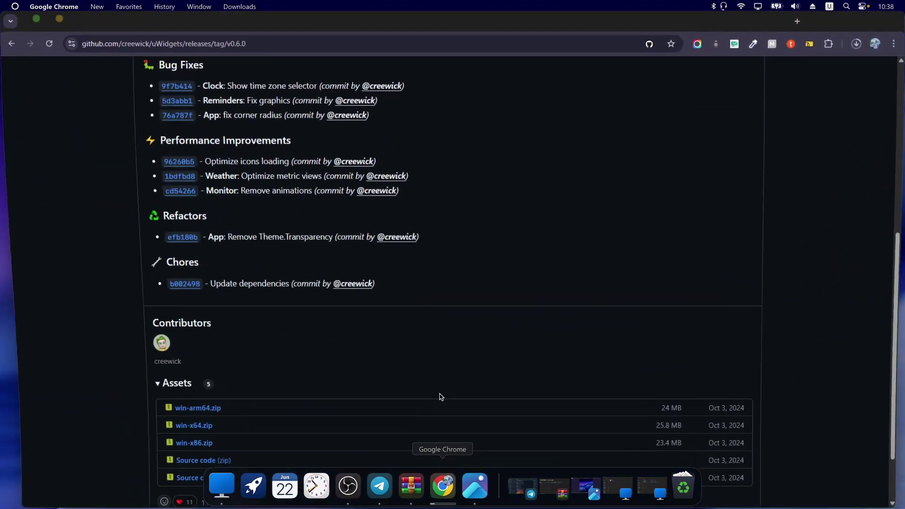
key(ctrl+Tab)
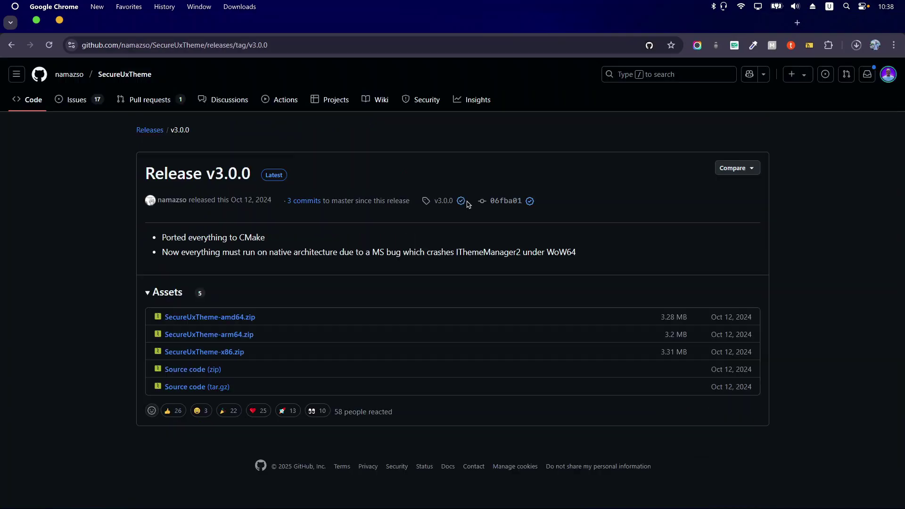
key(ctrl+Tab)
key(super+d)
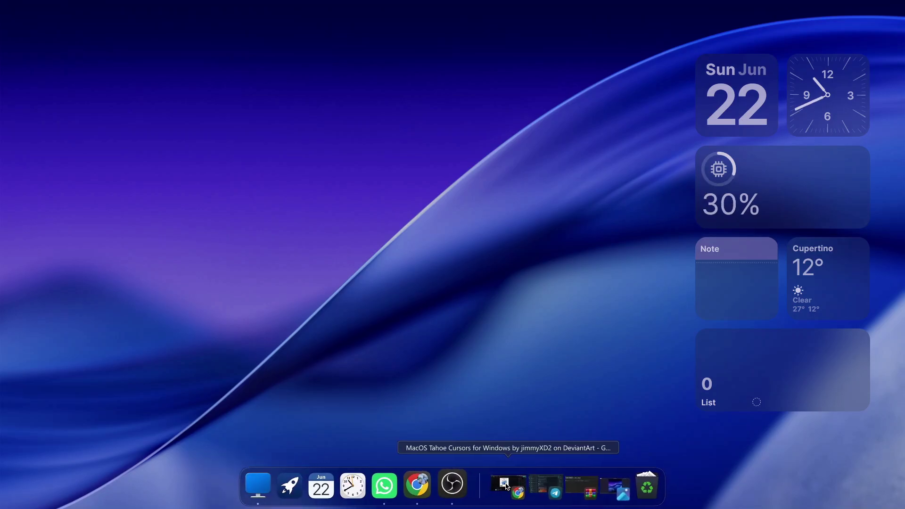
Switch to Chrome, download the MacOS Tahoe Cursors for Windows pack from its DeviantArt page, and open the downloaded zip archive.
click(518, 486)
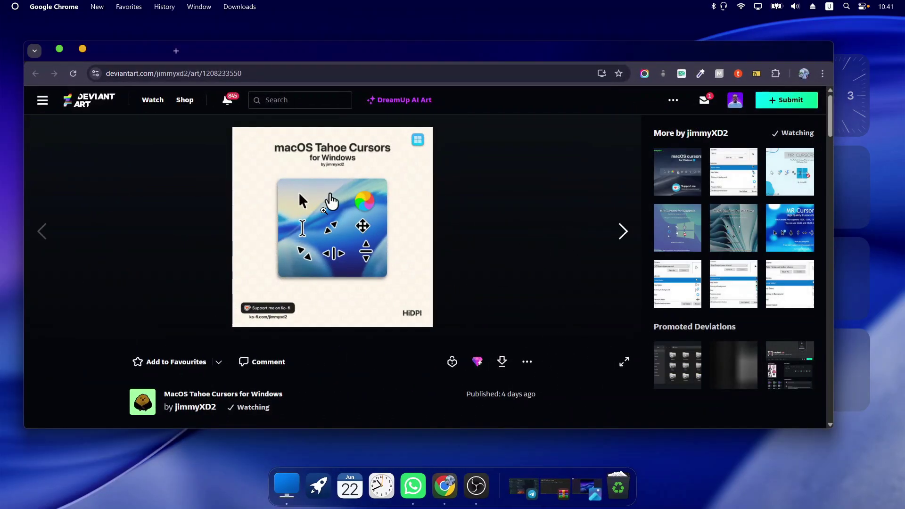
scroll(391, 226, down, 4)
scroll(352, 197, up, 4)
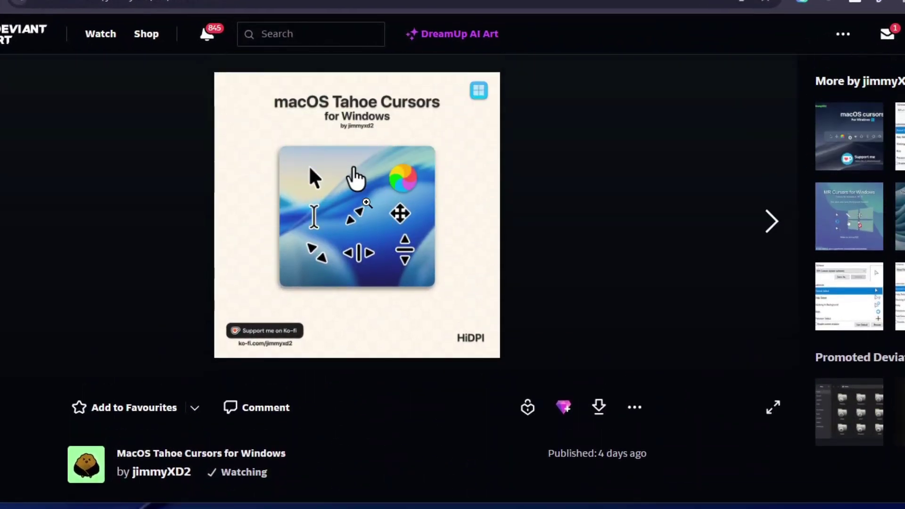
scroll(426, 273, down, 3)
scroll(650, 426, up, 3)
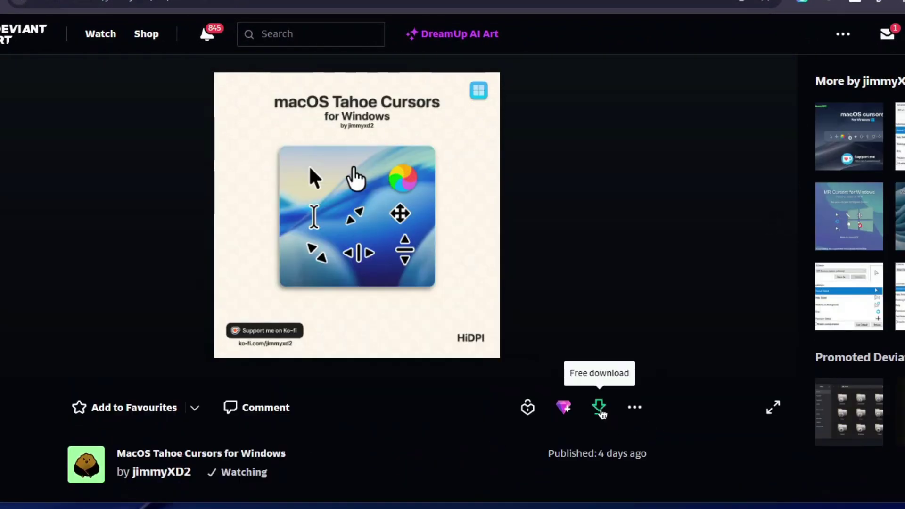
click(599, 411)
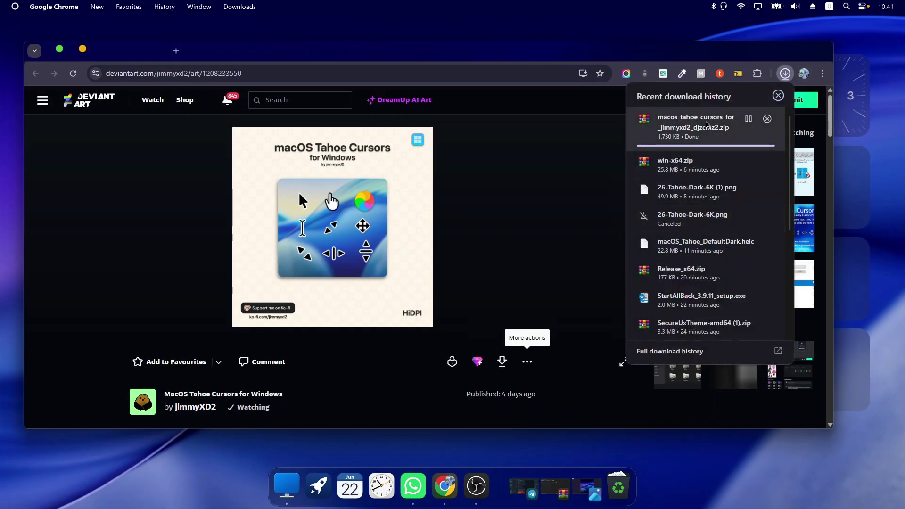
click(698, 131)
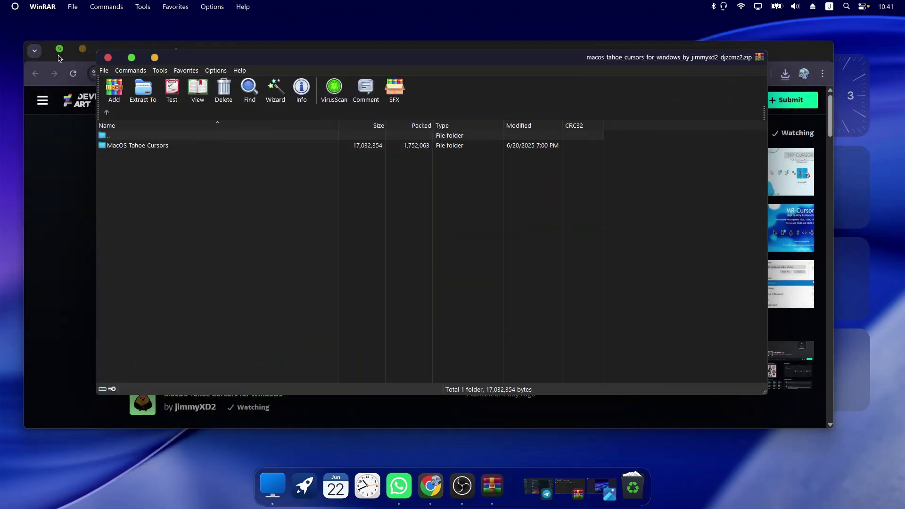
Extract the MacOS Tahoe Cursors folder from the archive to the desktop and close WinRAR.
click(59, 57)
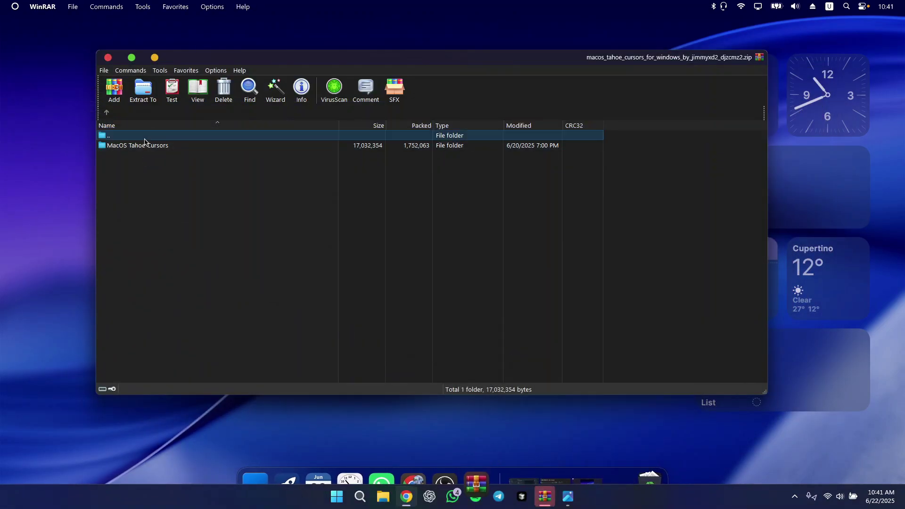
click(141, 145)
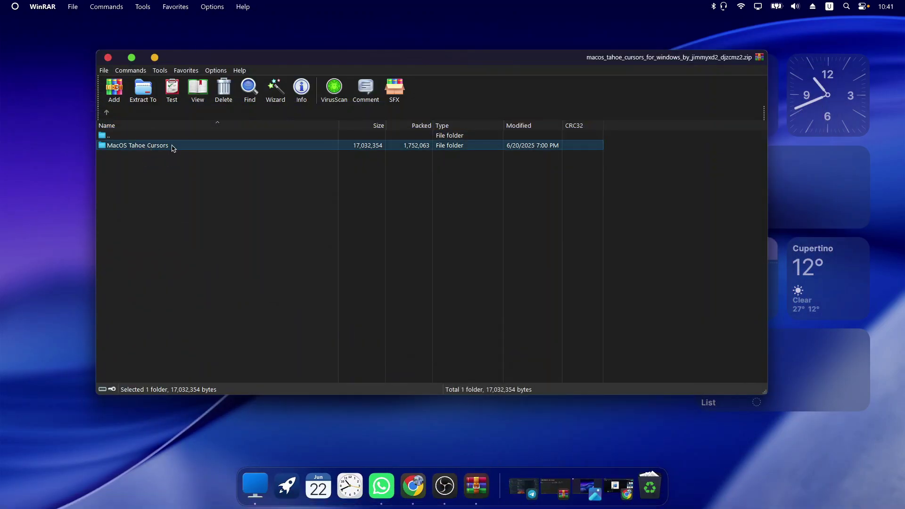
click(30, 188)
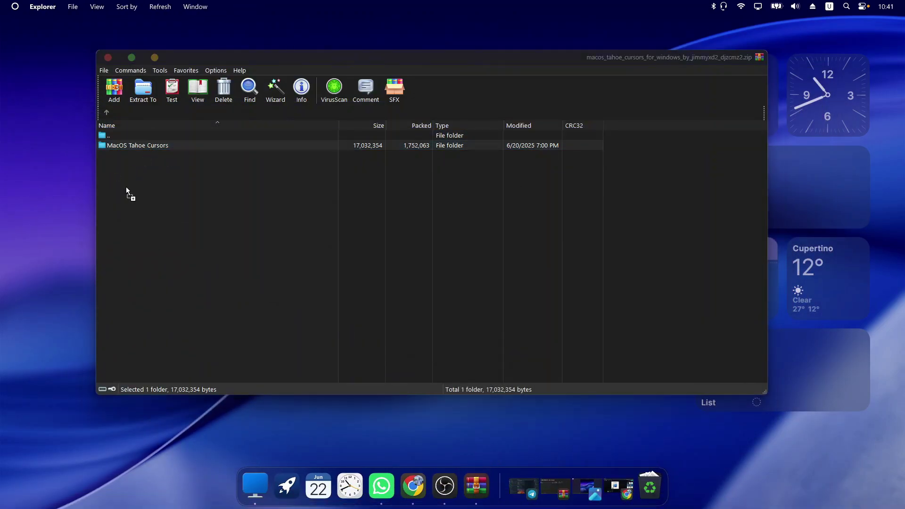
click(108, 58)
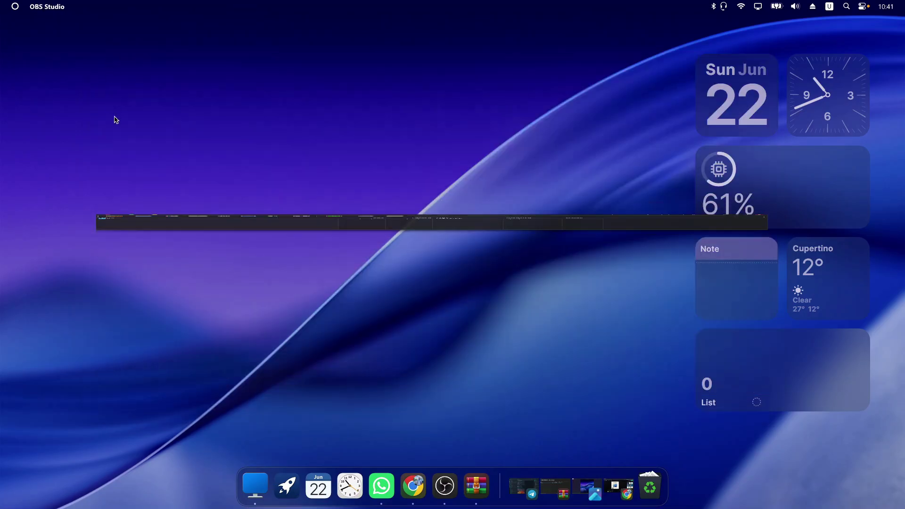
Open the With Shadow folder inside the Tail folder of MacOS Tahoe Cursors on the desktop in File Explorer.
click(258, 481)
click(81, 179)
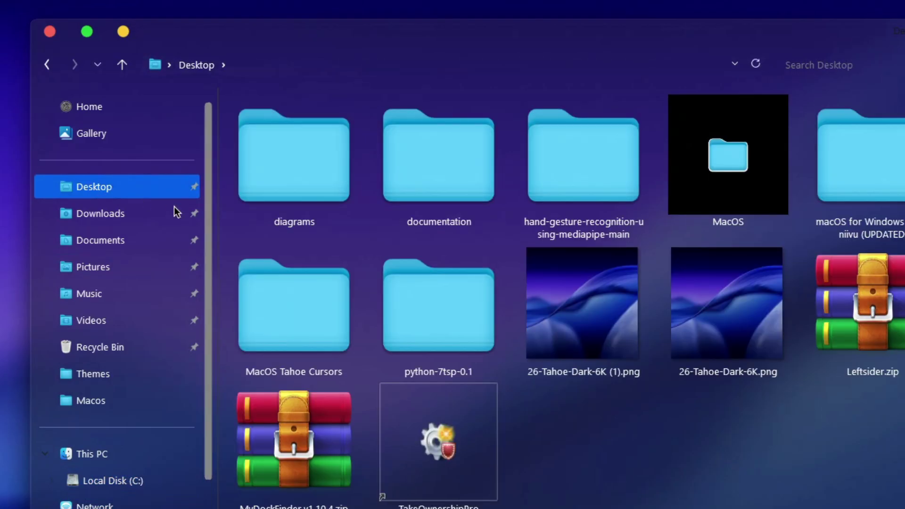
click(300, 326)
double_click(300, 326)
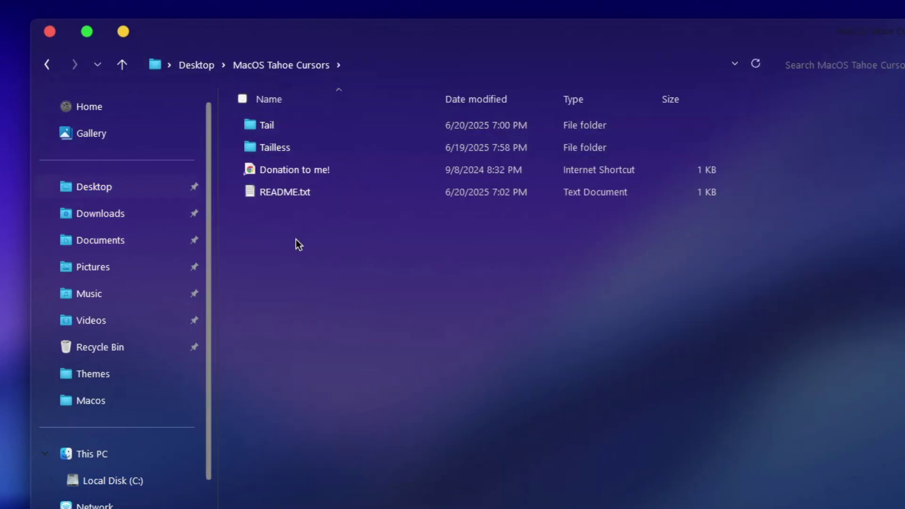
click(296, 124)
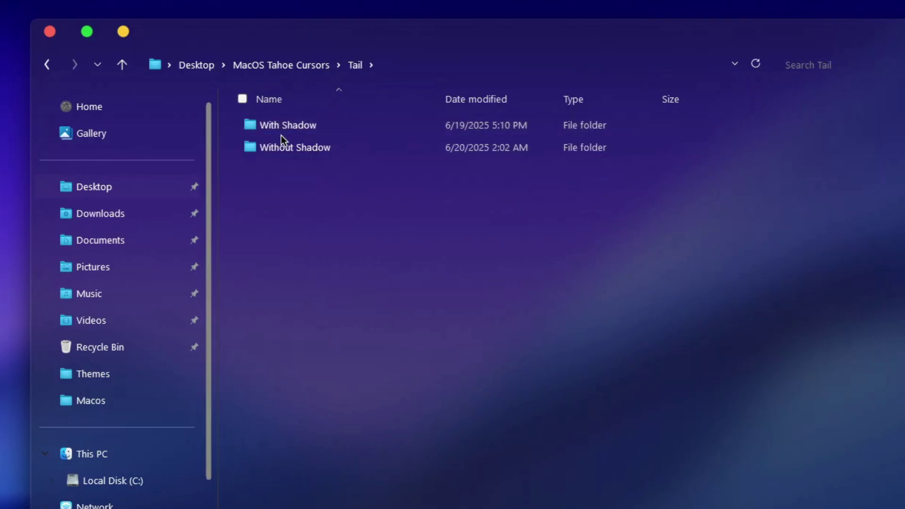
click(326, 129)
double_click(325, 128)
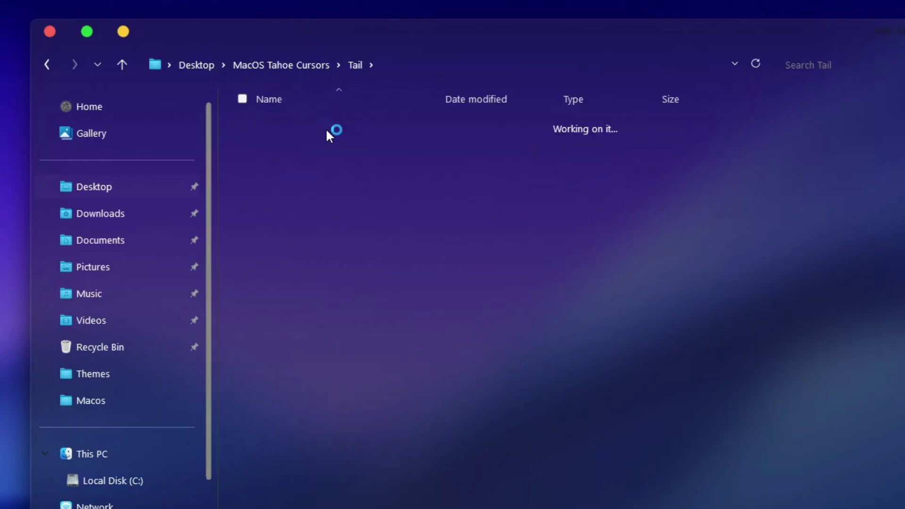
Install the cursor scheme from install.inf in the With Shadow folder and close the File Explorer window.
click(297, 307)
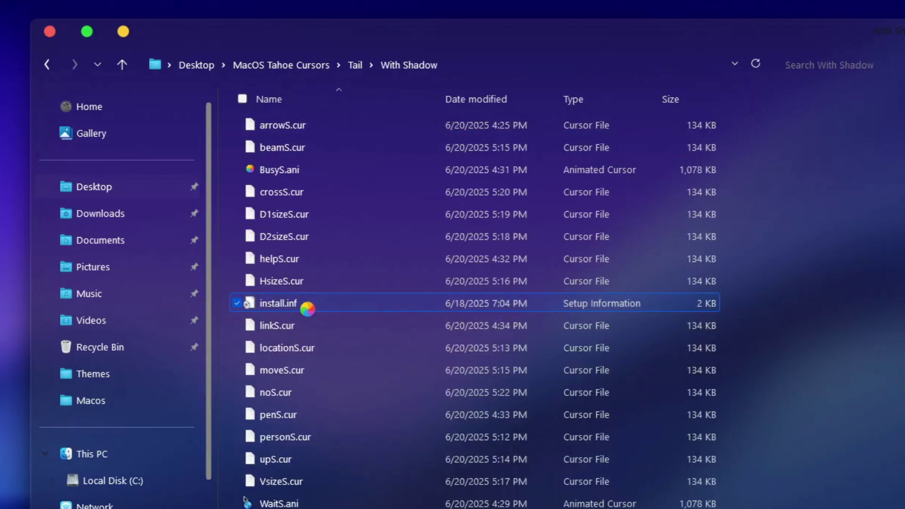
right_click(307, 308)
click(368, 309)
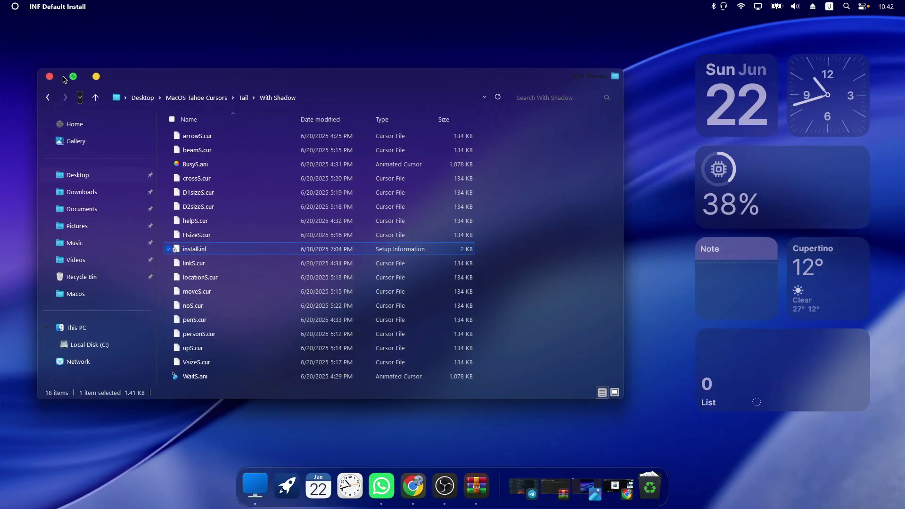
click(50, 33)
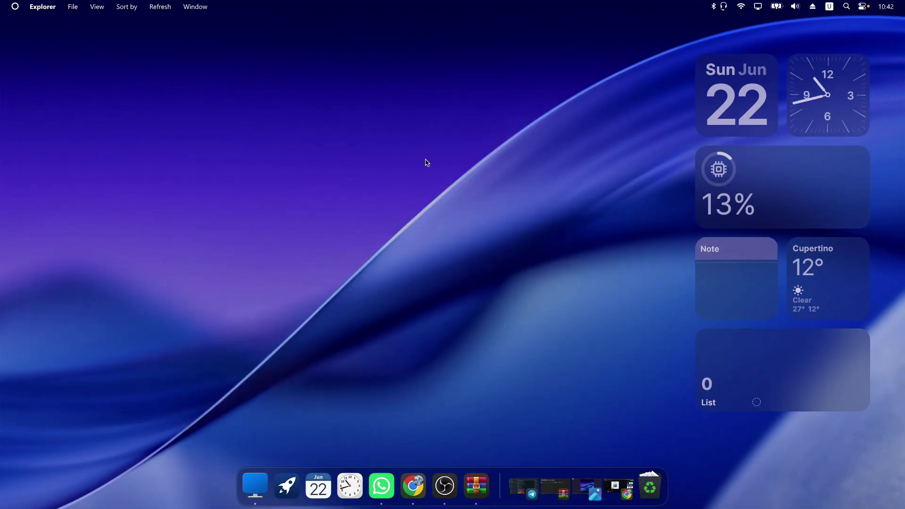
Find and open Control Panel, and bring up the pointer settings in Mouse Properties.
key(super)
click(434, 124)
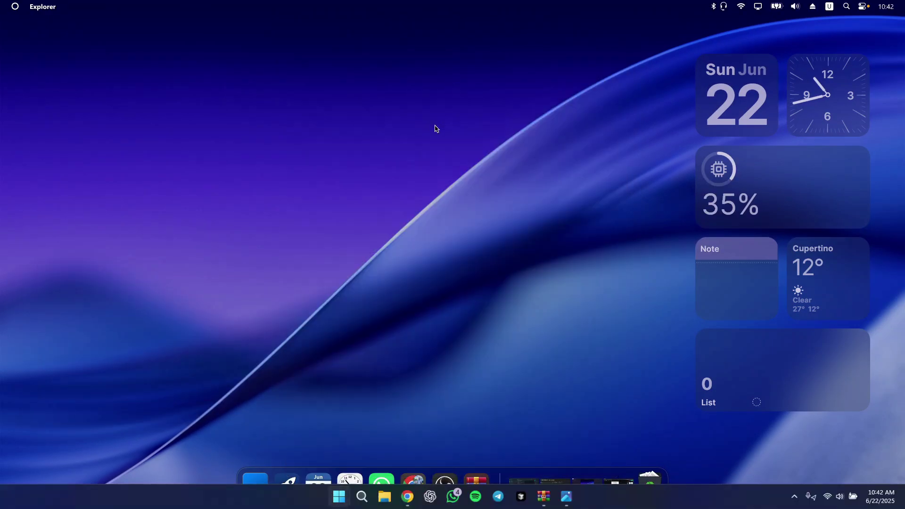
text(cont)
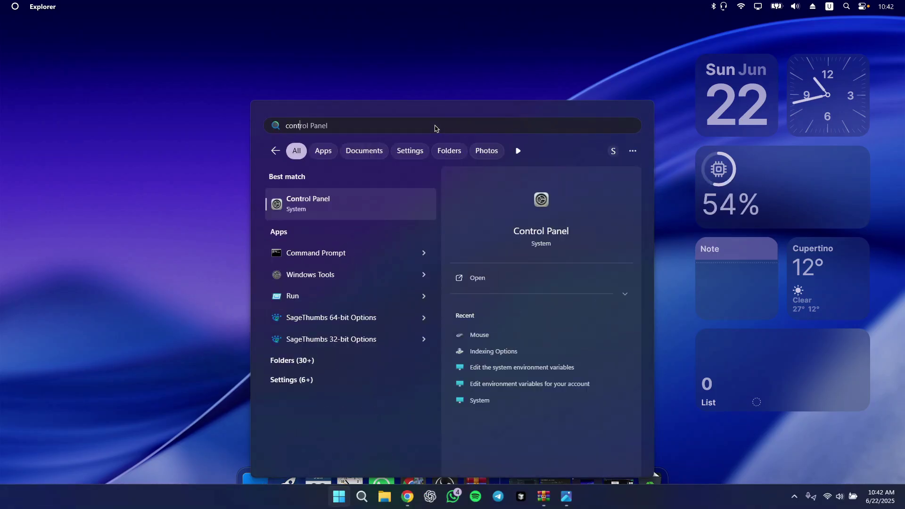
key(Return)
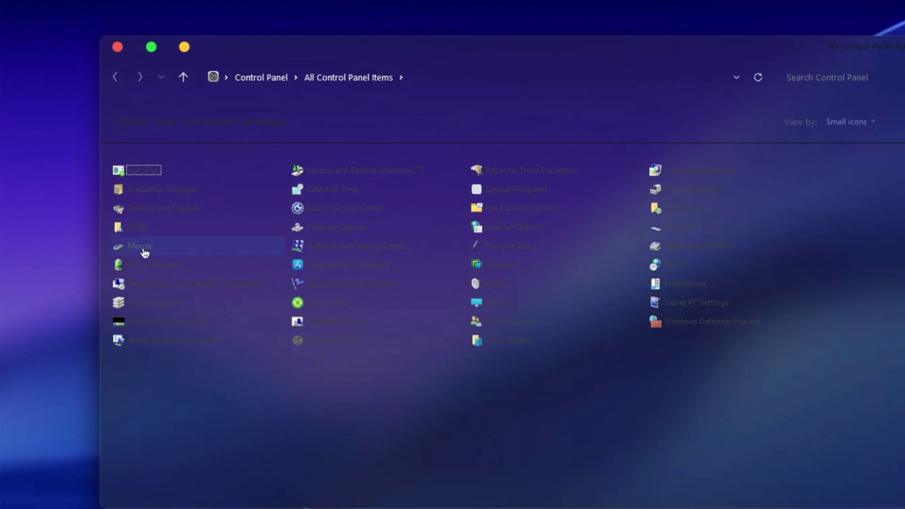
click(144, 253)
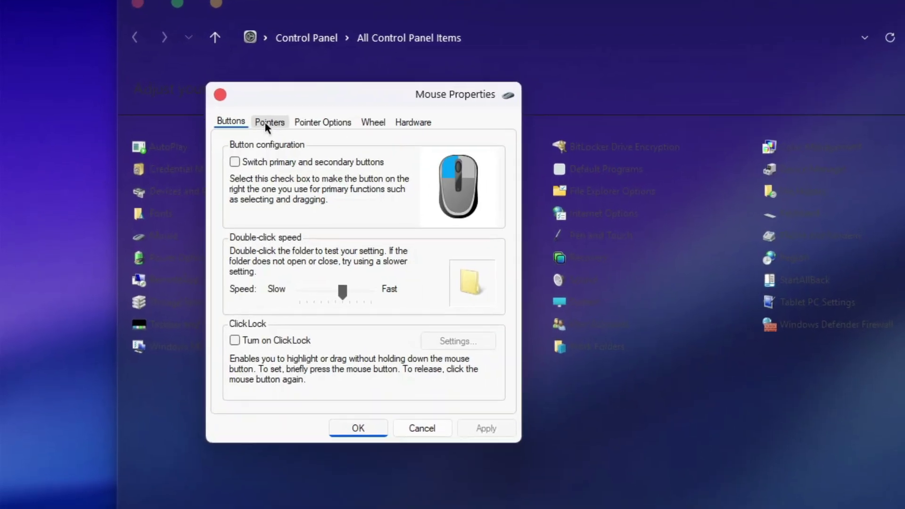
click(230, 149)
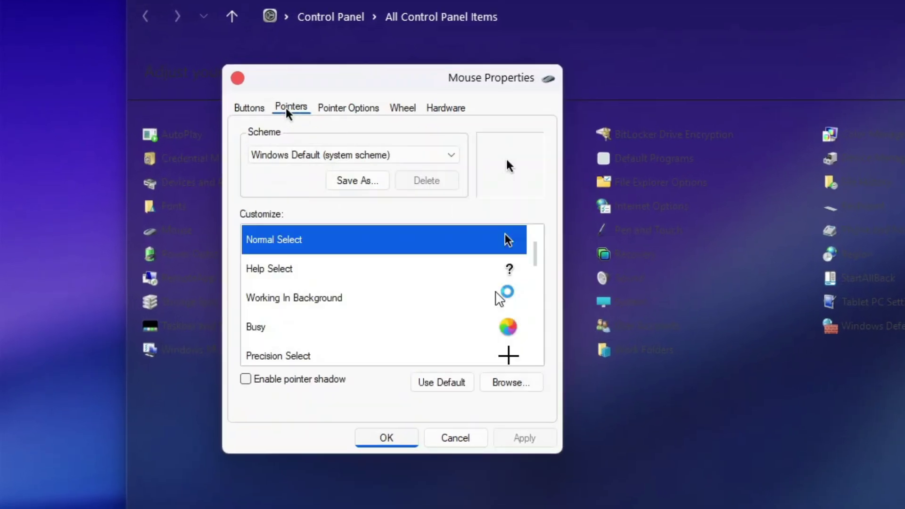
Apply the MacOS Tahoe Cursor (With Shadow) pointer scheme, agreeing to replace the original scheme.
click(266, 195)
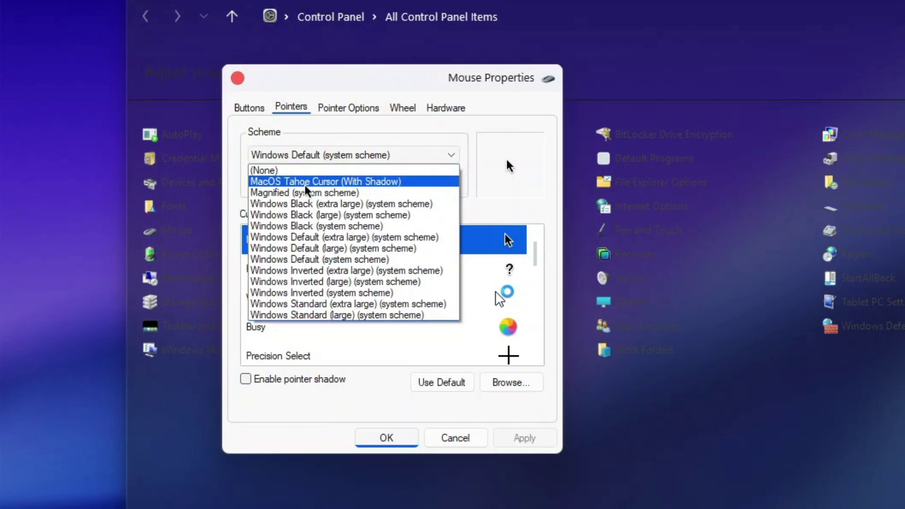
click(323, 182)
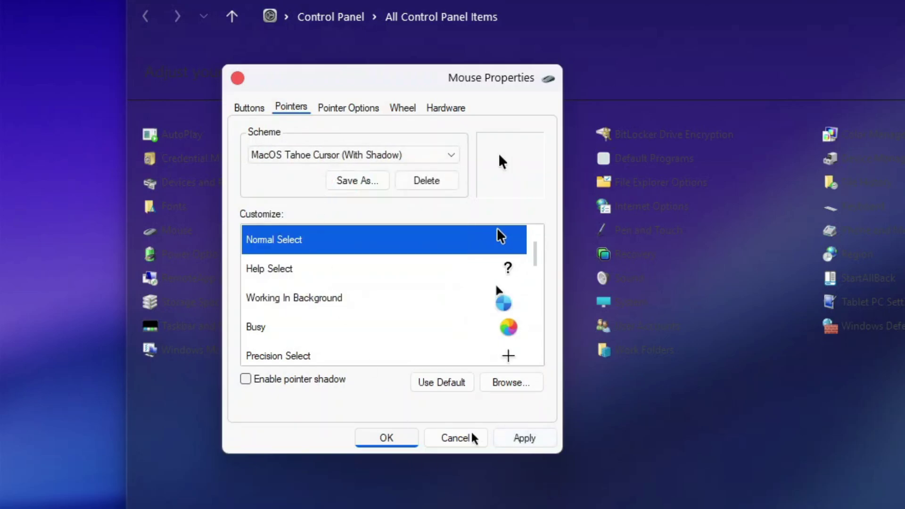
click(387, 440)
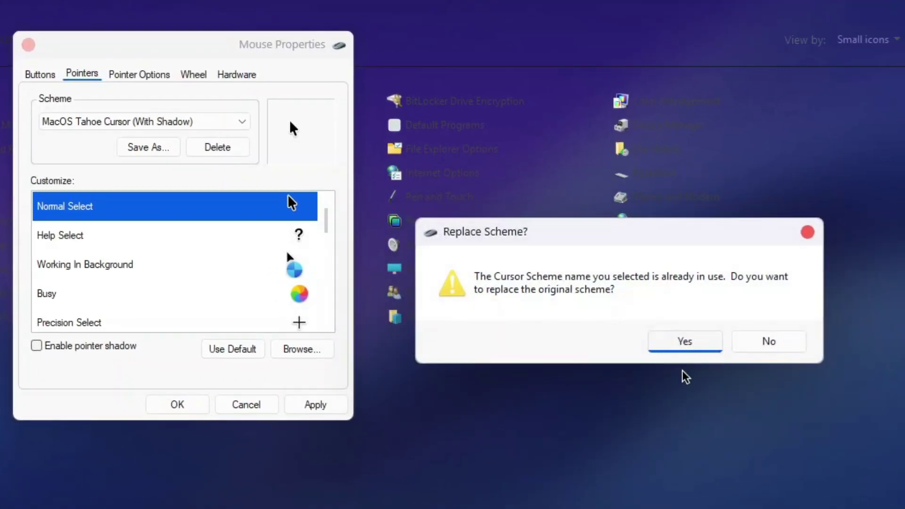
click(686, 342)
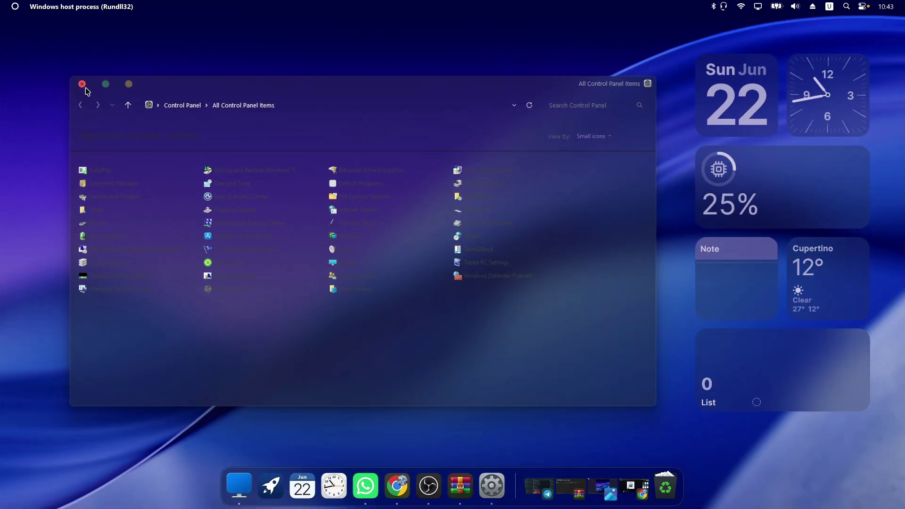
Close the Control Panel window and refresh the desktop.
click(84, 86)
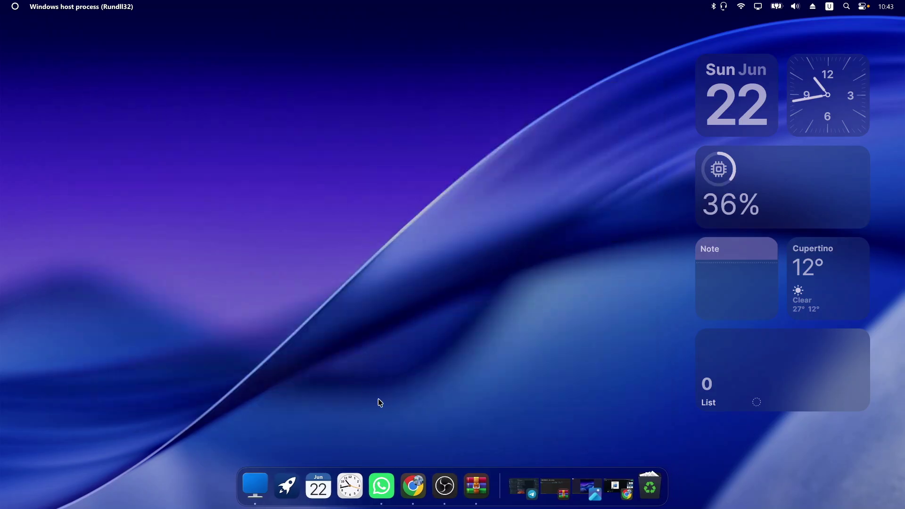
right_click(479, 268)
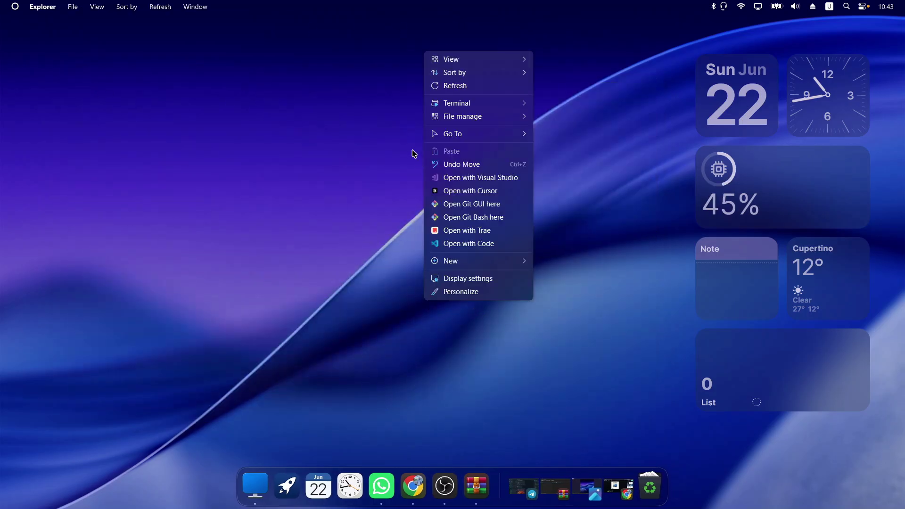
click(482, 90)
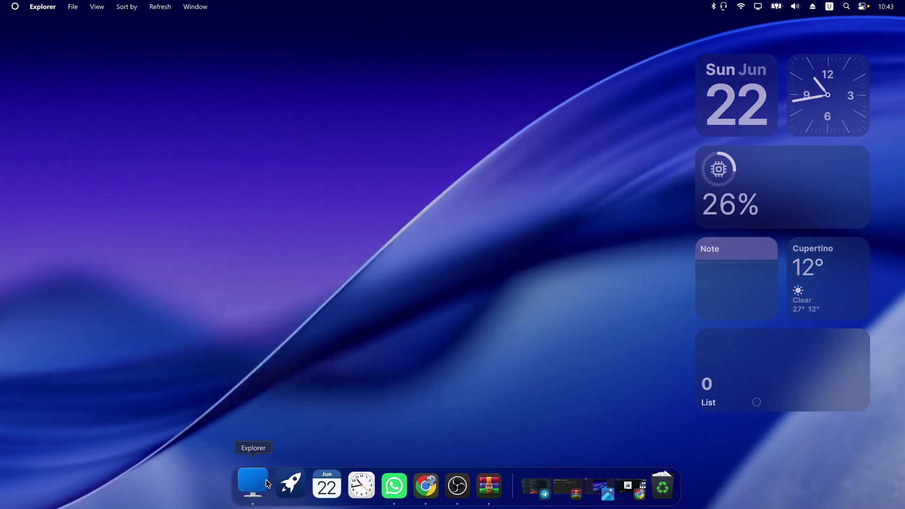